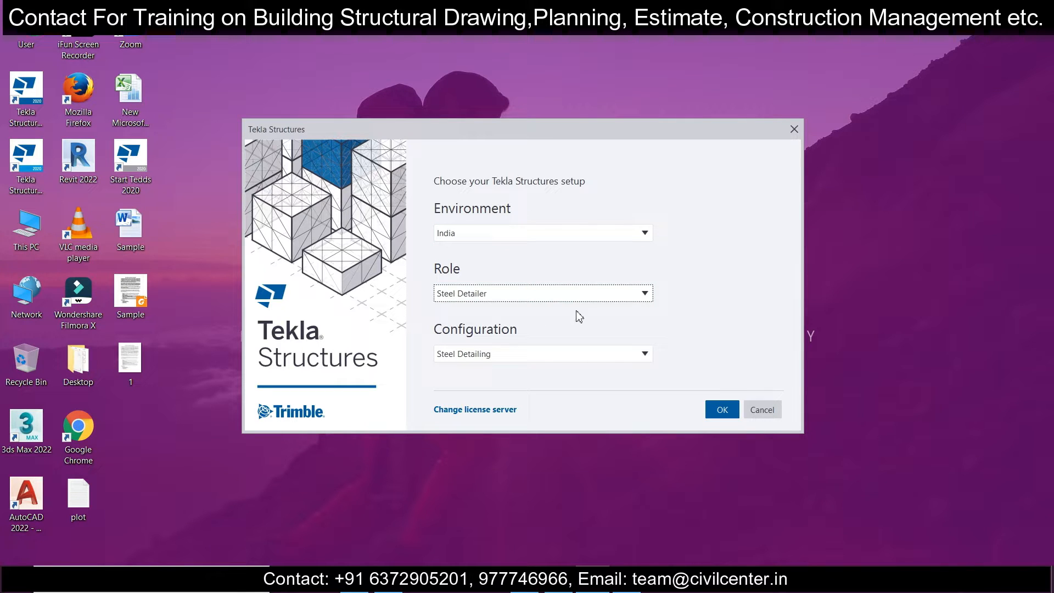
- Start the software with the India environment, the All role and the Full configuration
{"action": "left_click", "coordinate": [487, 242]}
{"action": "left_click", "coordinate": [488, 244]}
{"action": "left_click", "coordinate": [488, 239]}
{"action": "left_click", "coordinate": [488, 239]}
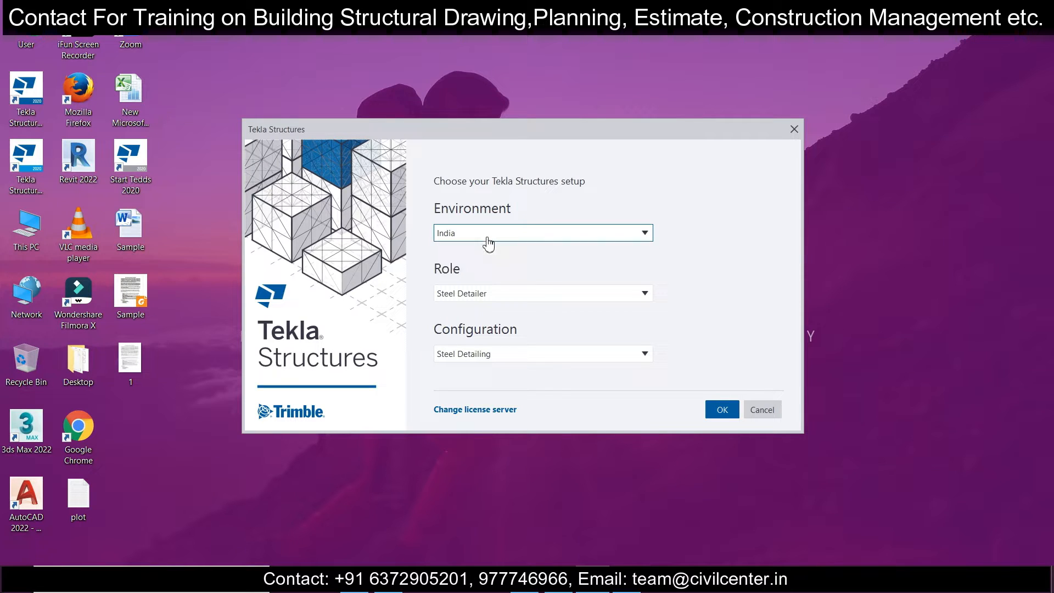
{"action": "left_click", "coordinate": [487, 240]}
{"action": "left_click", "coordinate": [494, 238]}
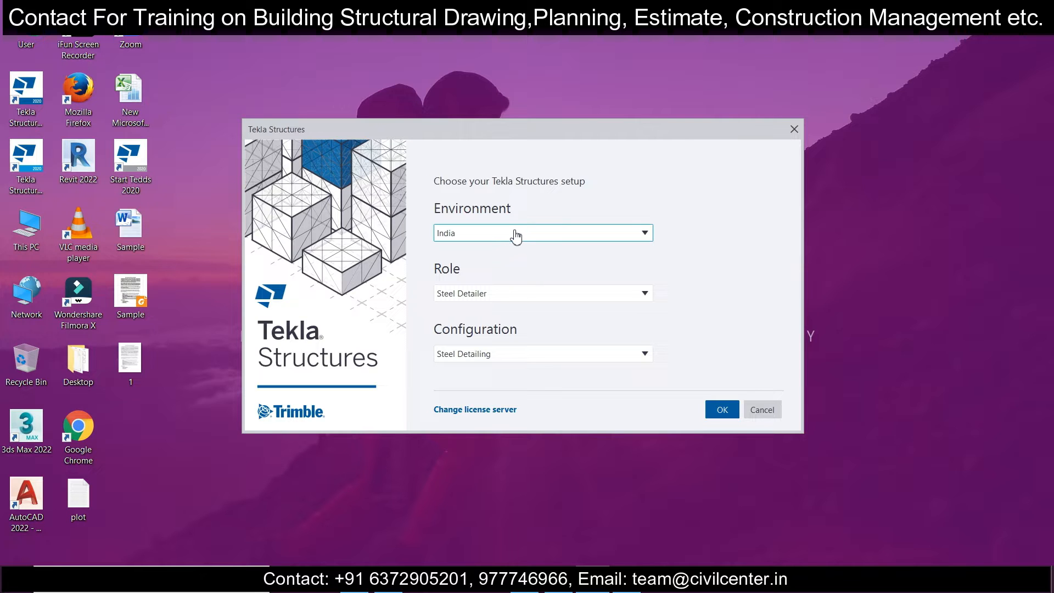
{"action": "left_click", "coordinate": [517, 297]}
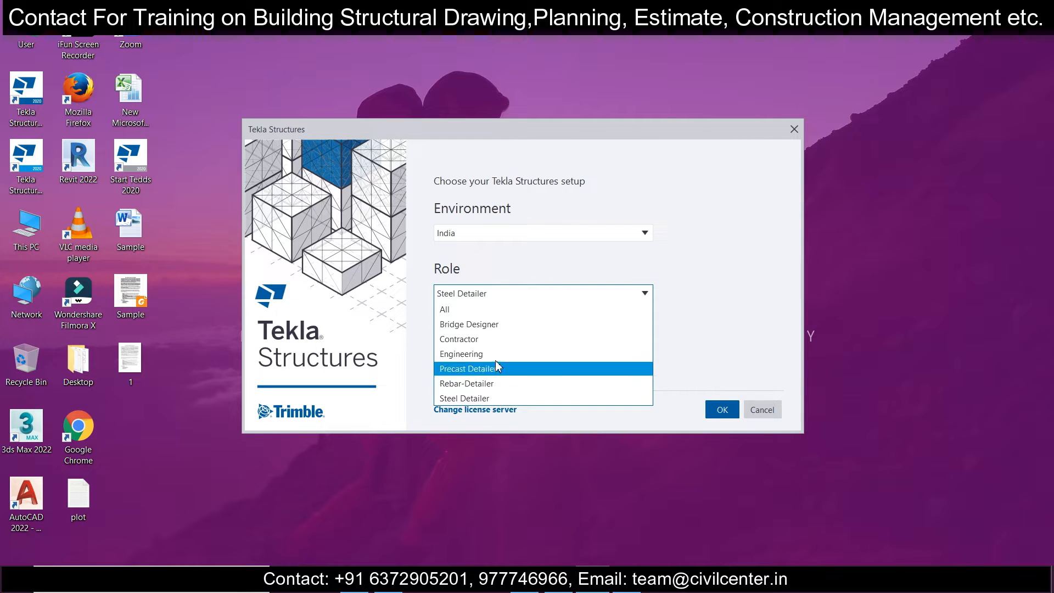
{"action": "left_click", "coordinate": [509, 316]}
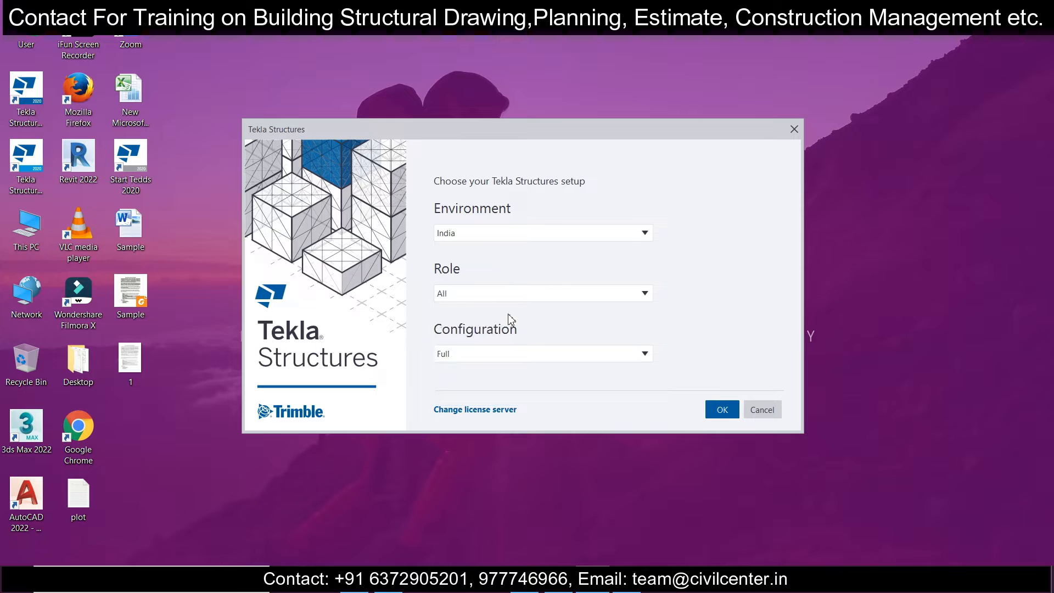
{"action": "left_click", "coordinate": [531, 356]}
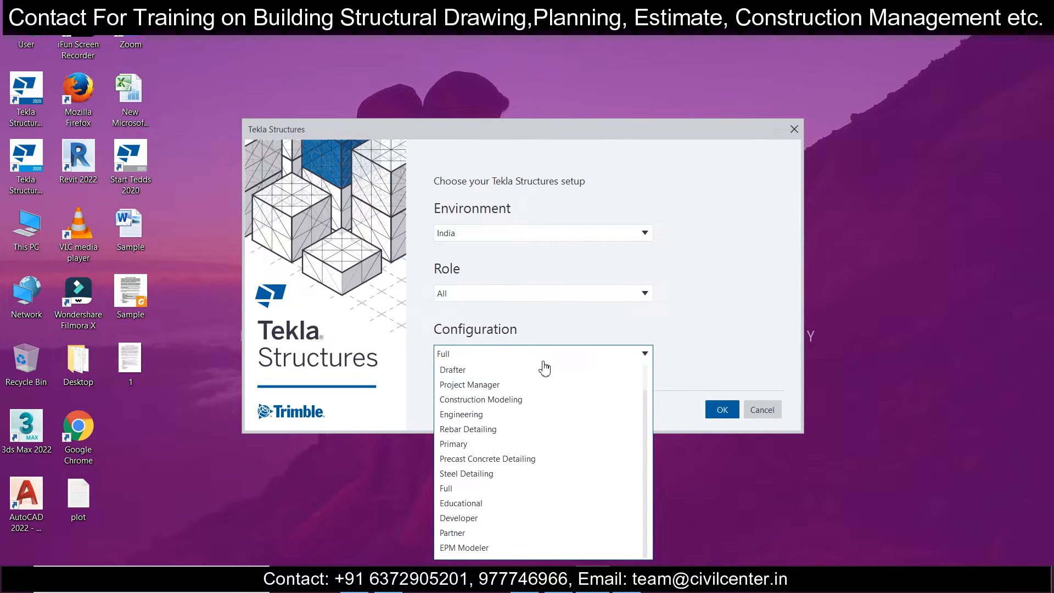
{"action": "left_click", "coordinate": [528, 358]}
{"action": "left_click", "coordinate": [718, 409]}
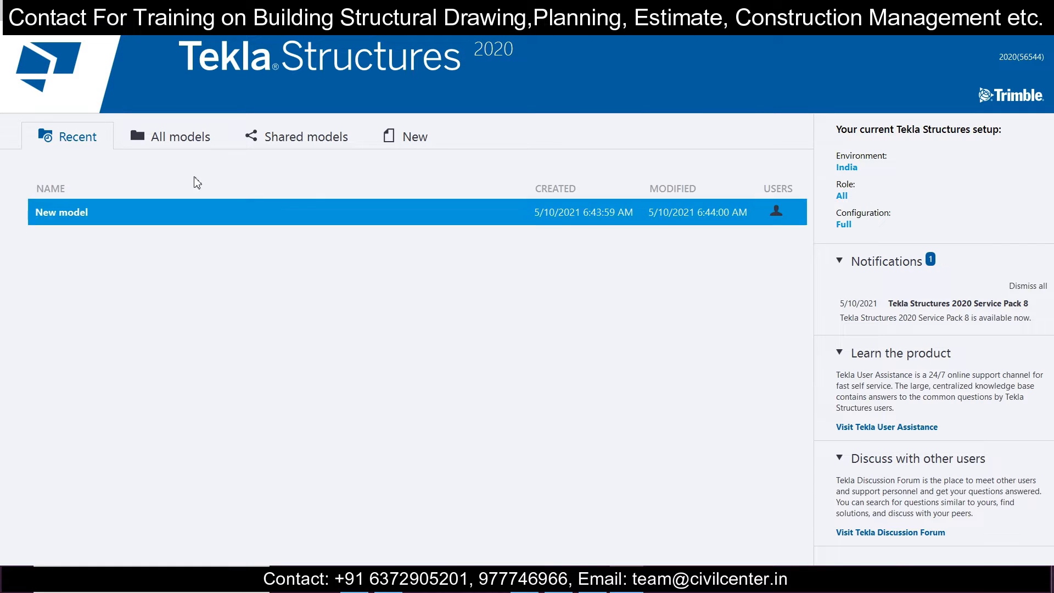
- Create a new single-user model named "Day 1" from the Blank template
{"action": "left_click", "coordinate": [412, 139]}
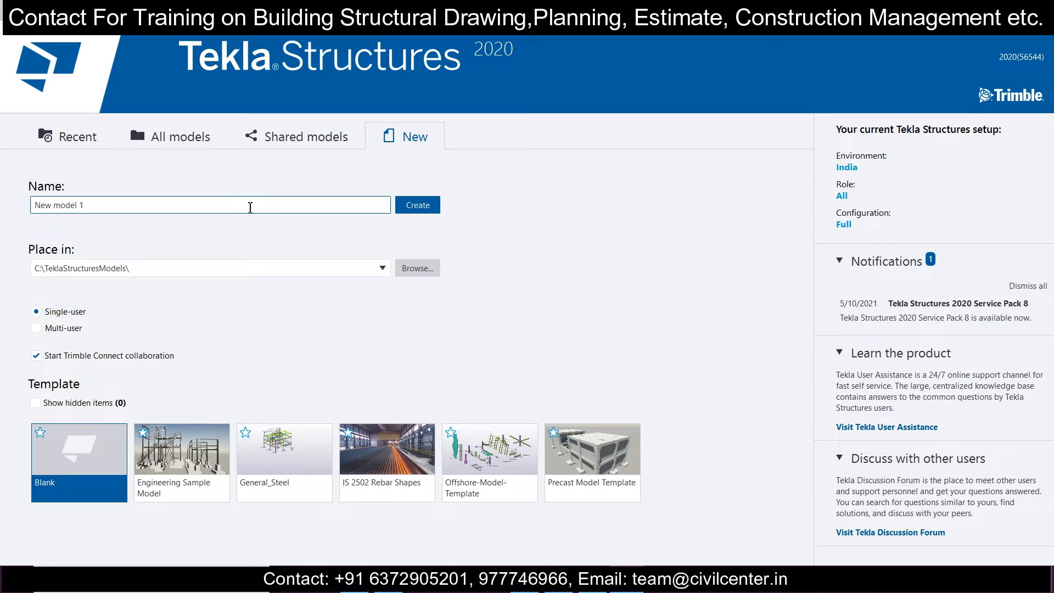
{"action": "left_click_drag", "start_coordinate": [251, 211], "coordinate": [2, 214]}
{"action": "type", "text": "Day 1"}
{"action": "left_click", "coordinate": [411, 214]}
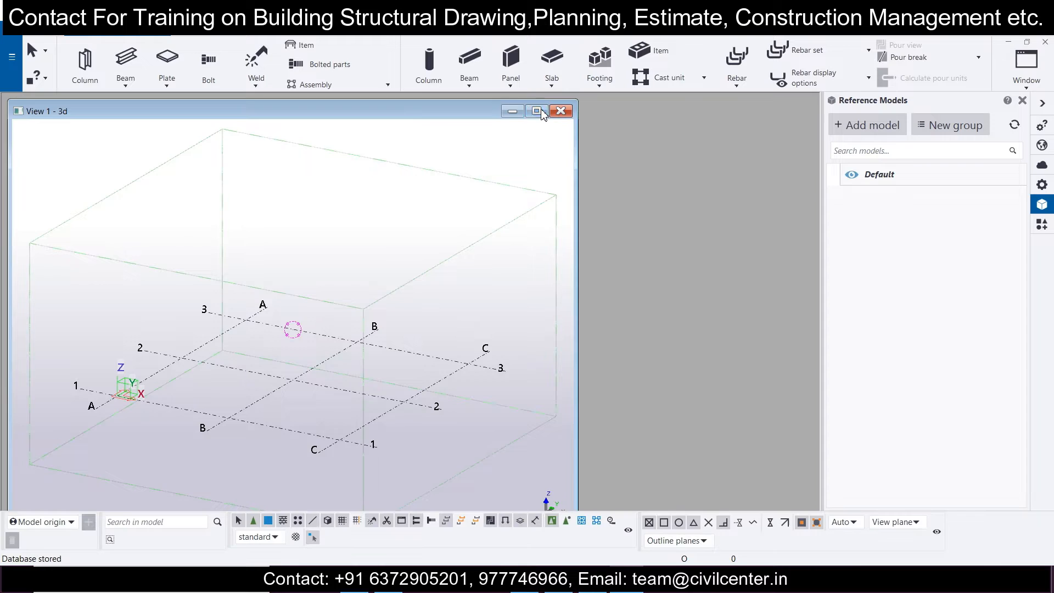
- Maximize the 3D view and fit the grid comfortably within it
{"action": "left_click", "coordinate": [536, 110]}
{"action": "scroll", "coordinate": [491, 343], "scroll_direction": "up", "scroll_amount": 1}
{"action": "scroll", "coordinate": [407, 381], "scroll_direction": "down", "scroll_amount": 3}
{"action": "scroll", "coordinate": [381, 368], "scroll_direction": "up", "scroll_amount": 5}
{"action": "scroll", "coordinate": [385, 366], "scroll_direction": "down", "scroll_amount": 4}
{"action": "scroll", "coordinate": [384, 359], "scroll_direction": "up", "scroll_amount": 2}
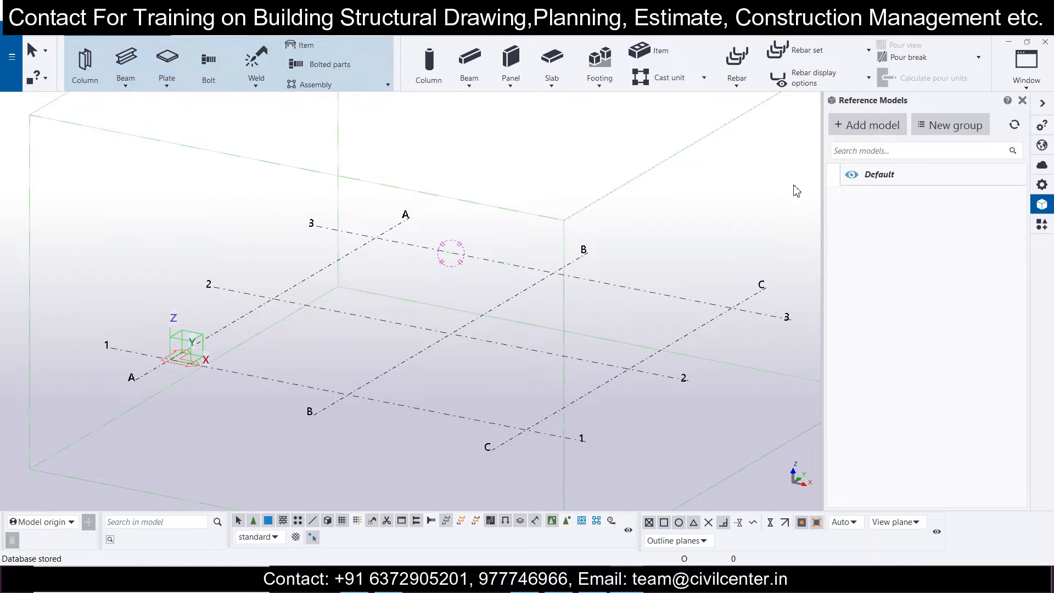
- Set the rectangular grid's X and Y coordinates to 0.00 2*4000.00 each in its properties
{"action": "left_click", "coordinate": [438, 347]}
{"action": "right_click", "coordinate": [438, 348]}
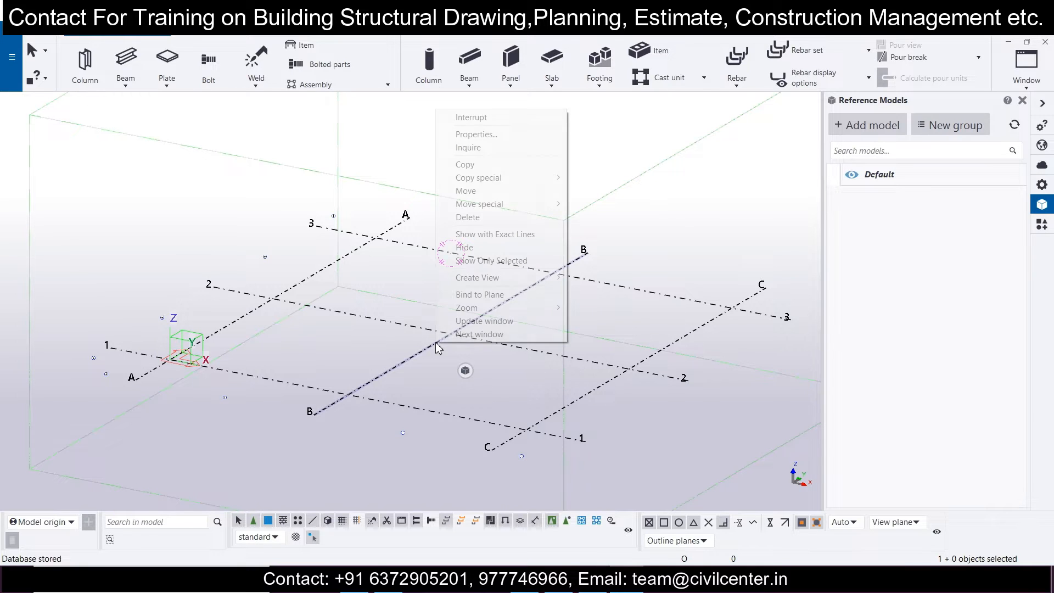
{"action": "double_click", "coordinate": [409, 359]}
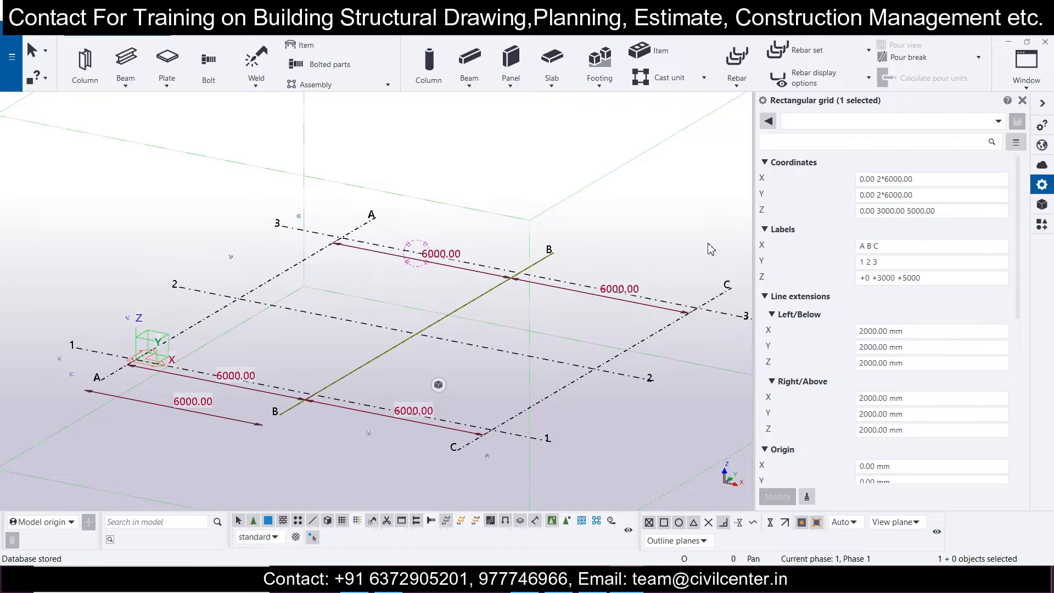
{"action": "scroll", "coordinate": [524, 356], "scroll_direction": "down", "scroll_amount": 1}
{"action": "scroll", "coordinate": [524, 356], "scroll_direction": "up", "scroll_amount": 2}
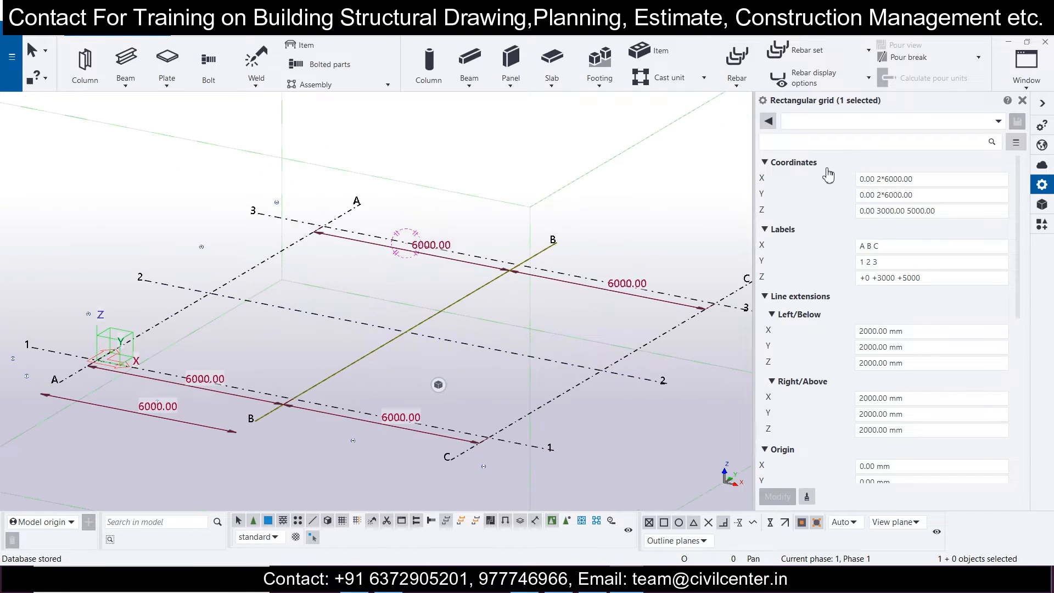
{"action": "left_click", "coordinate": [905, 180]}
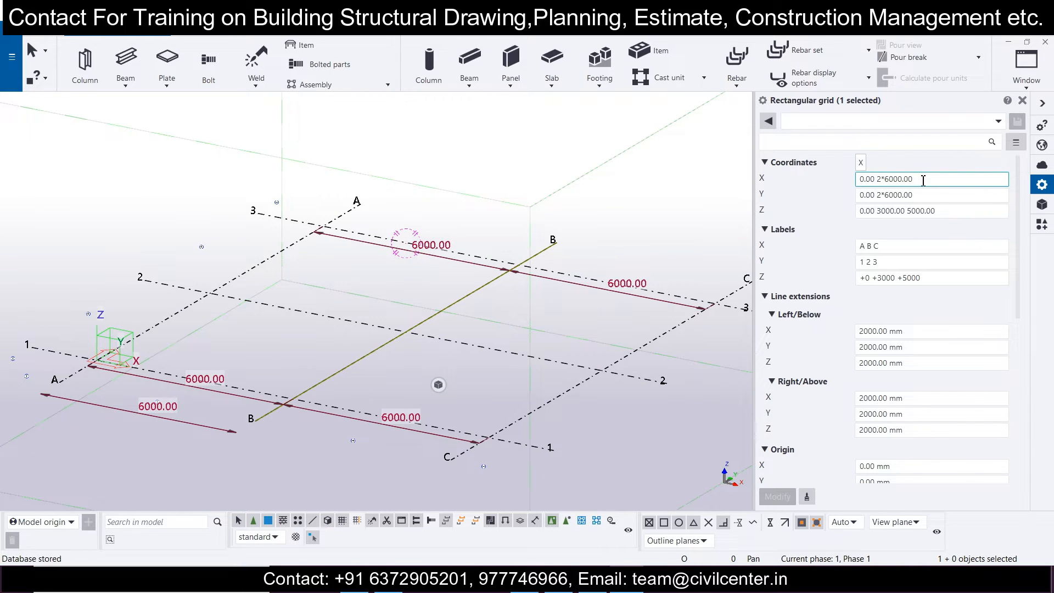
{"action": "left_click", "coordinate": [891, 180]}
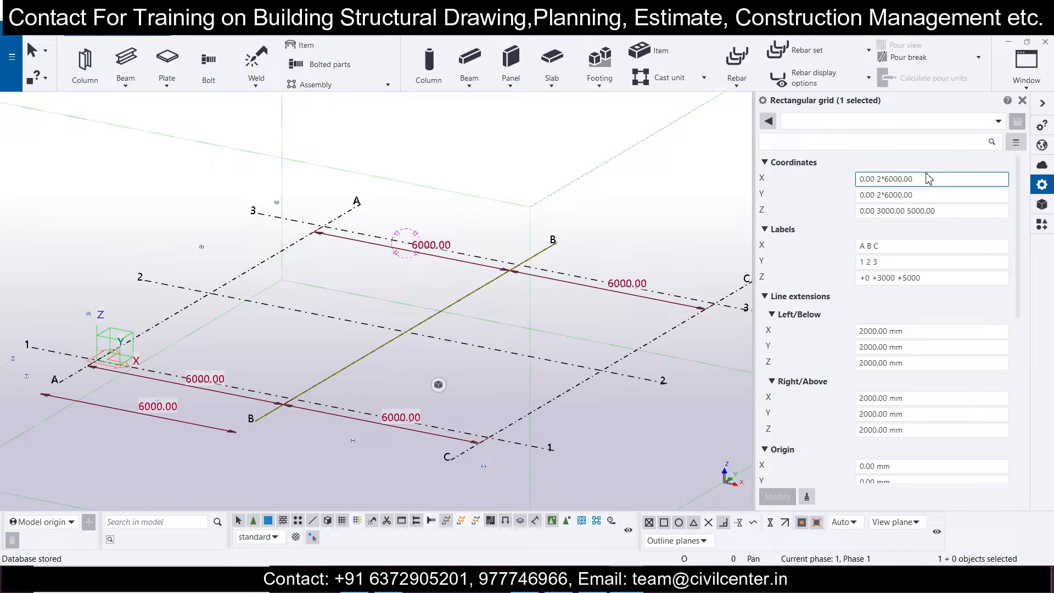
{"action": "type", "text": "4"}
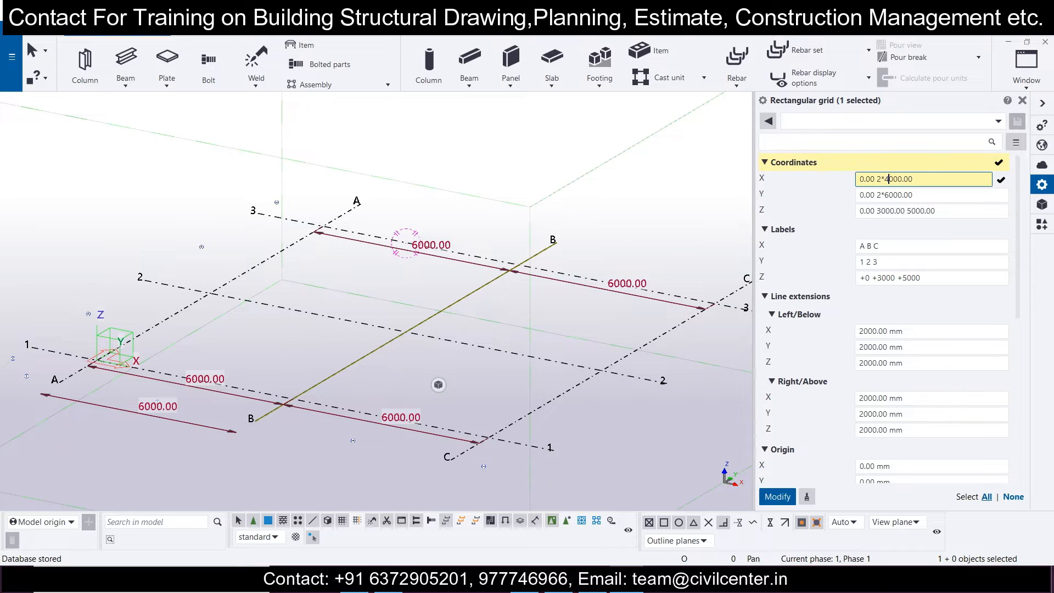
{"action": "left_click", "coordinate": [906, 196]}
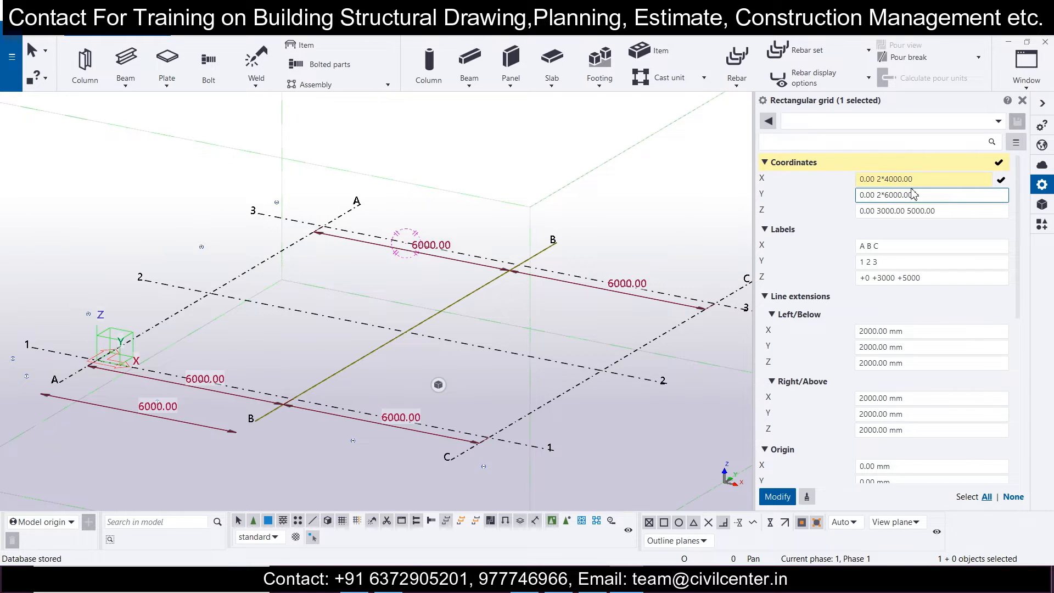
{"action": "type", "text": "4"}
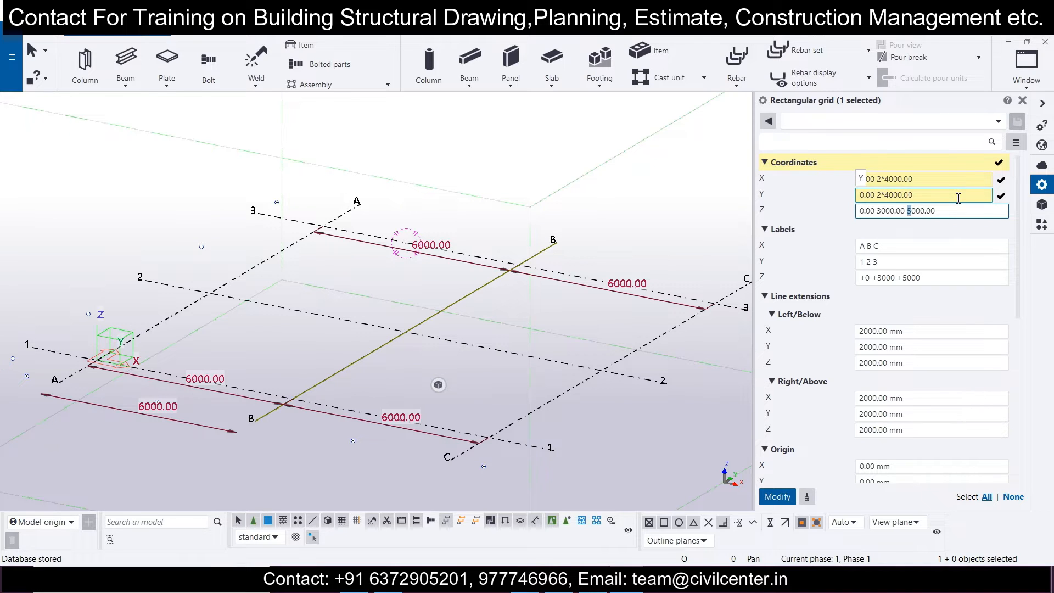
- Set the grid's Z coordinates to 0.00 1200.00 4200.00
{"action": "left_click", "coordinate": [882, 211]}
{"action": "key", "text": "shift+Left"}
{"action": "type", "text": "1"}
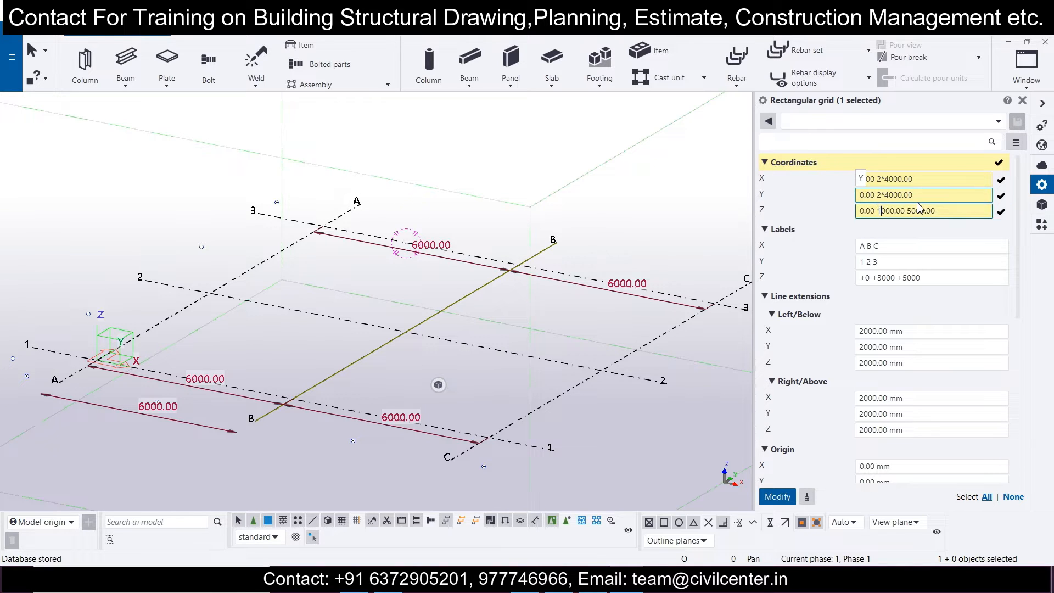
{"action": "type", "text": "2"}
{"action": "key", "text": "Delete"}
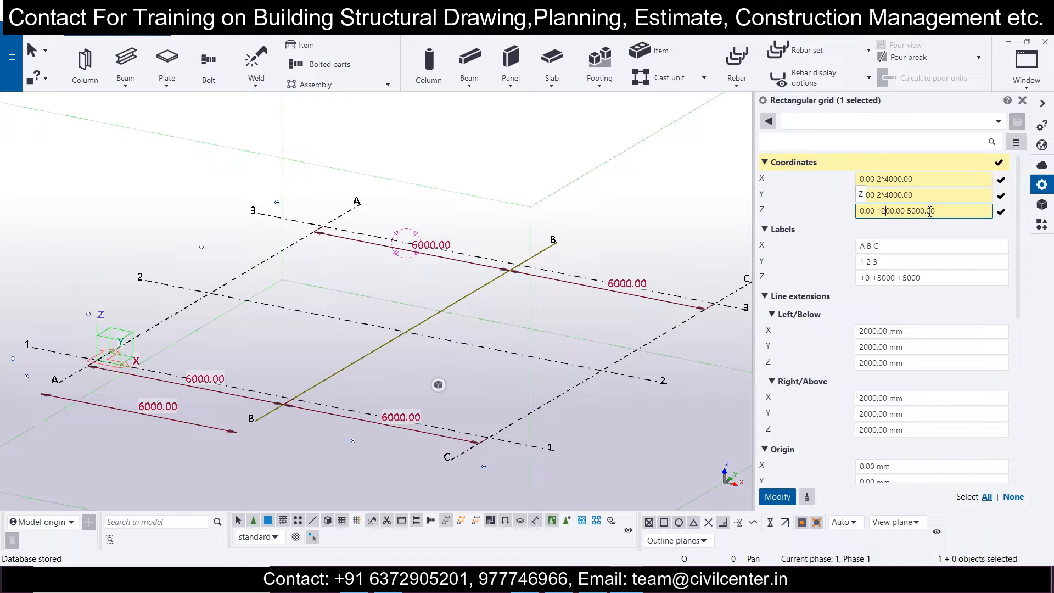
{"action": "left_click", "coordinate": [983, 197]}
{"action": "key", "text": "shift+Left"}
{"action": "key", "text": "shift+Left"}
{"action": "key", "text": "shift+Left"}
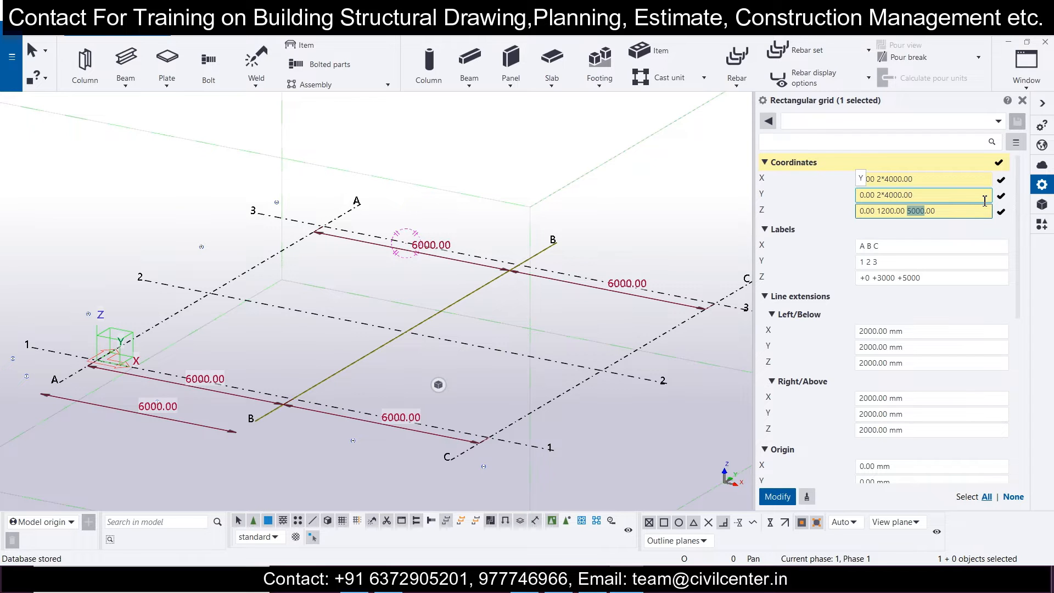
{"action": "type", "text": "420"}
- Set the grid's Z labels to +0 +1.2 +4.2
{"action": "left_click", "coordinate": [958, 247]}
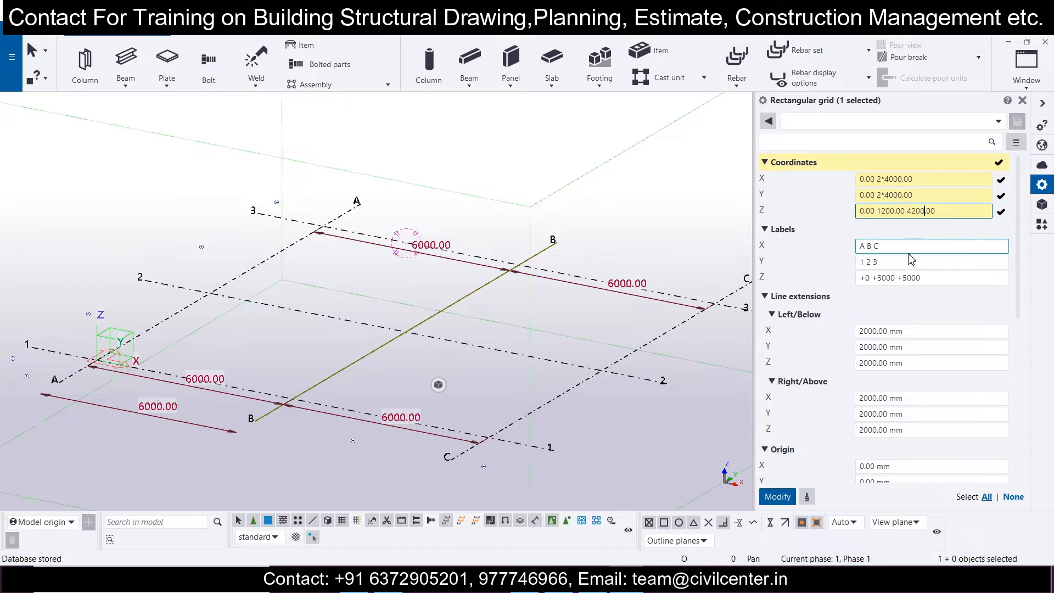
{"action": "left_click", "coordinate": [886, 247]}
{"action": "left_click", "coordinate": [888, 262]}
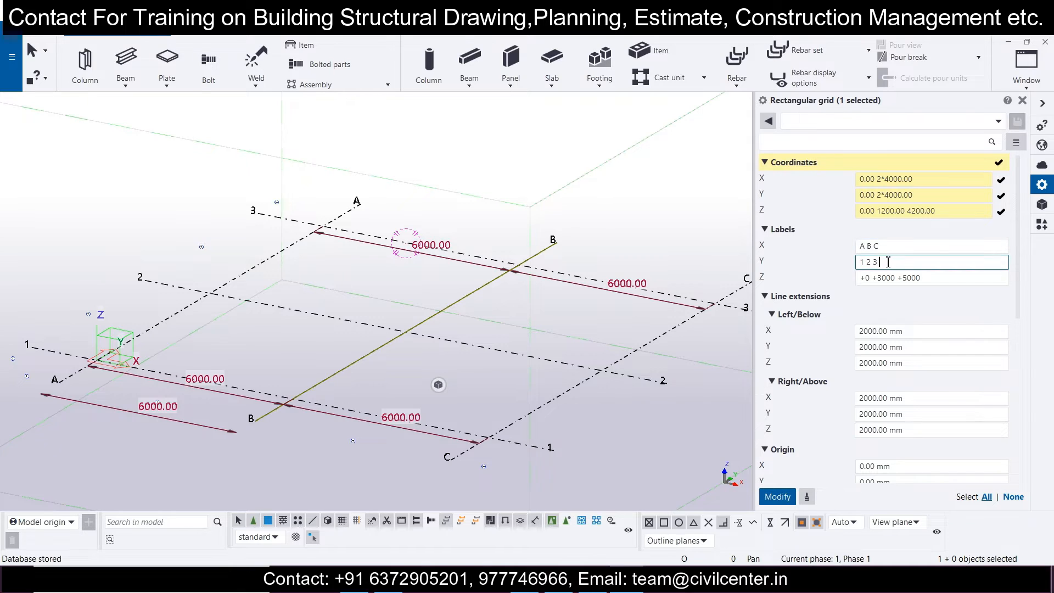
{"action": "left_click", "coordinate": [893, 278]}
{"action": "key", "text": "BackSpace"}
{"action": "key", "text": "BackSpace"}
{"action": "key", "text": "BackSpace"}
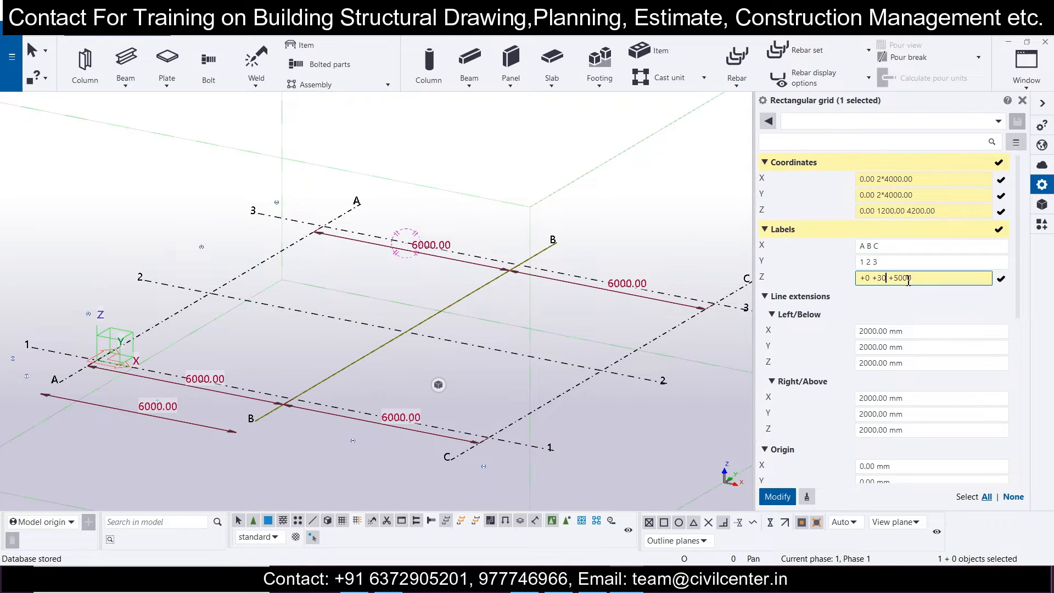
{"action": "key", "text": "BackSpace"}
{"action": "type", "text": "12"}
{"action": "key", "text": "shift+Left"}
{"action": "key", "text": "shift+Left"}
{"action": "key", "text": "shift+Left"}
{"action": "key", "text": "shift+Left"}
{"action": "key", "text": "shift+Left"}
{"action": "key", "text": "shift+Right"}
{"action": "type", "text": "4"}
- Review the remaining grid properties and apply the changed coordinates and labels to the grid
{"action": "scroll", "coordinate": [803, 328], "scroll_direction": "down", "scroll_amount": 1}
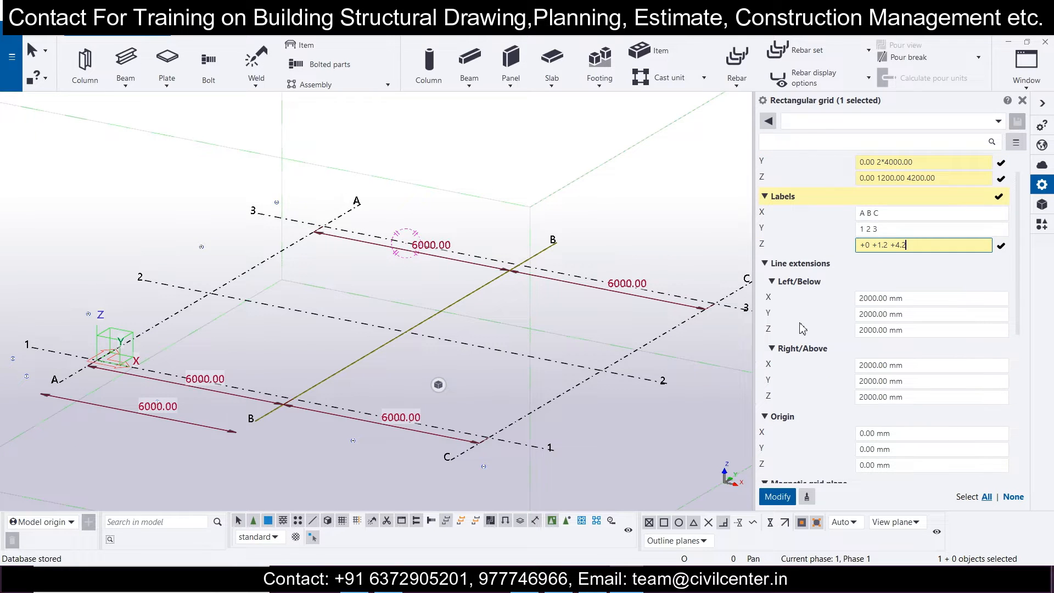
{"action": "scroll", "coordinate": [802, 328], "scroll_direction": "down", "scroll_amount": 3}
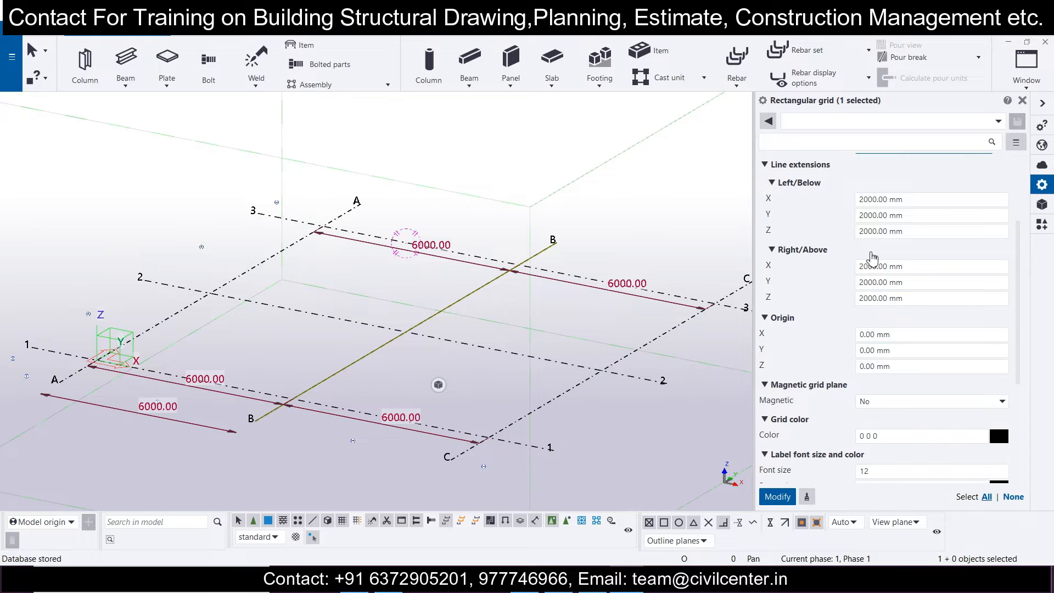
{"action": "scroll", "coordinate": [867, 396], "scroll_direction": "down", "scroll_amount": 4}
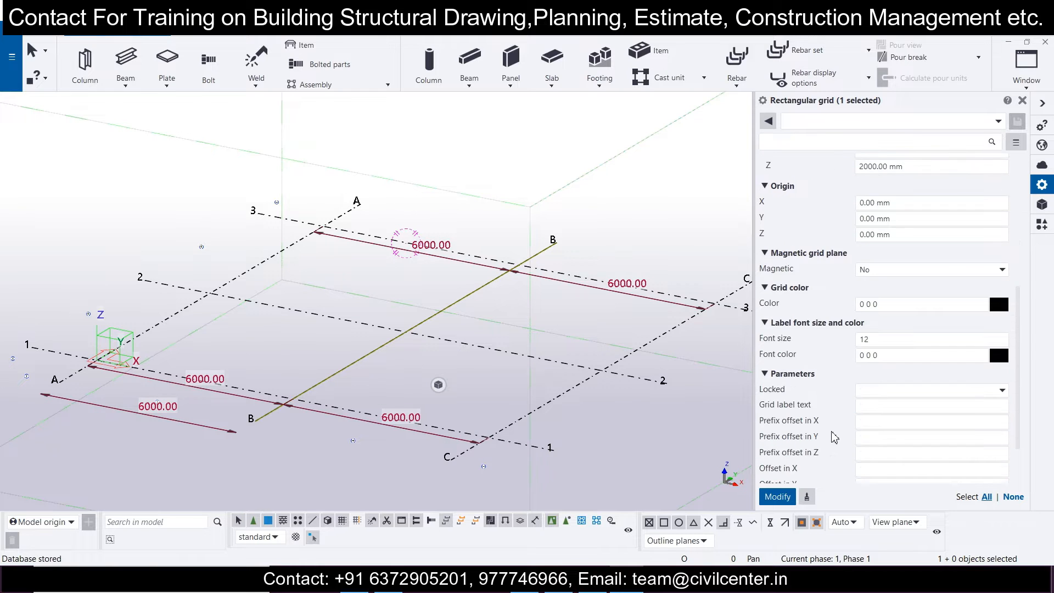
{"action": "scroll", "coordinate": [837, 437], "scroll_direction": "down", "scroll_amount": 2}
{"action": "left_click", "coordinate": [773, 494]}
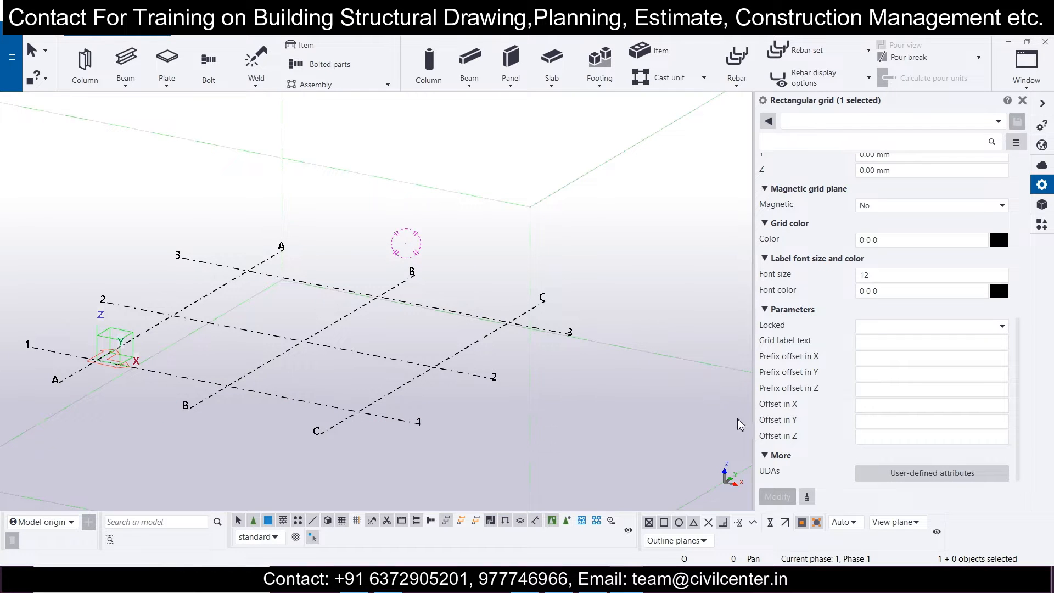
- Create the plan and elevation views along all grid lines of the modified grid
{"action": "scroll", "coordinate": [604, 268], "scroll_direction": "down", "scroll_amount": 3}
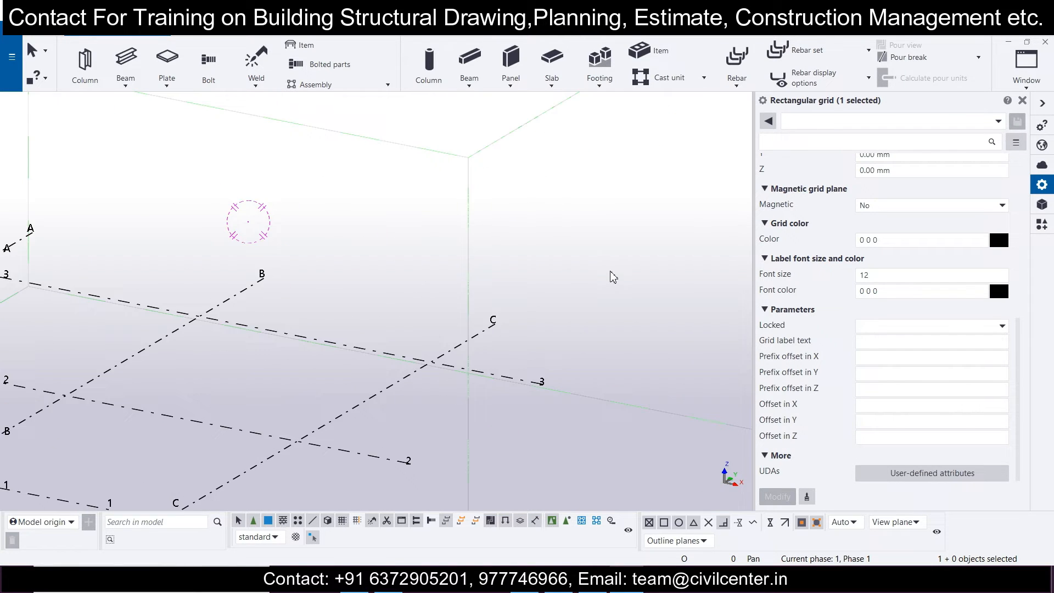
{"action": "left_click", "coordinate": [513, 383]}
{"action": "left_click", "coordinate": [470, 348]}
{"action": "right_click", "coordinate": [470, 348]}
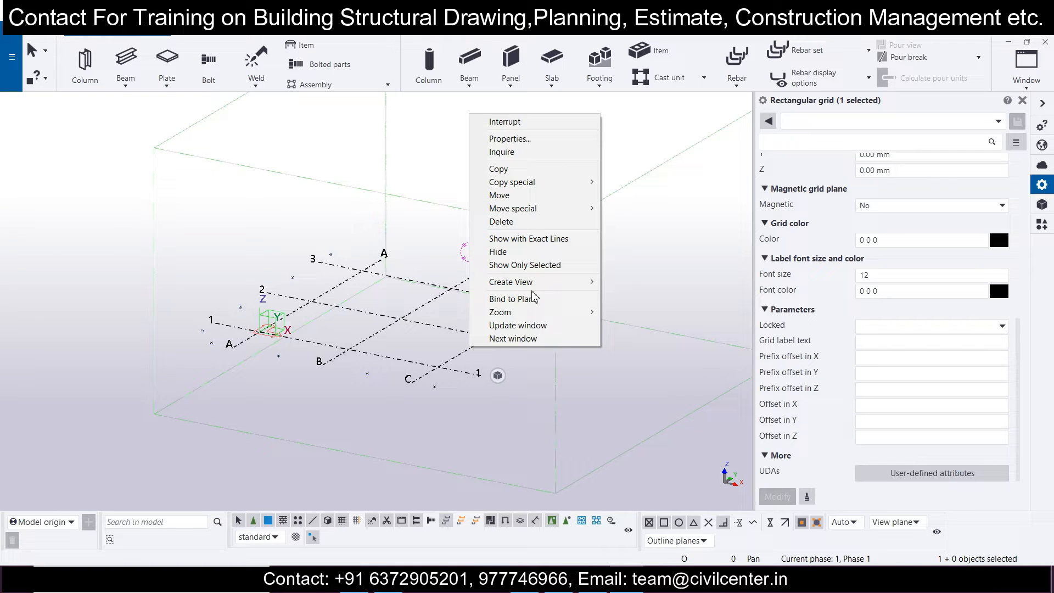
{"action": "mouse_move", "coordinate": [527, 283]}
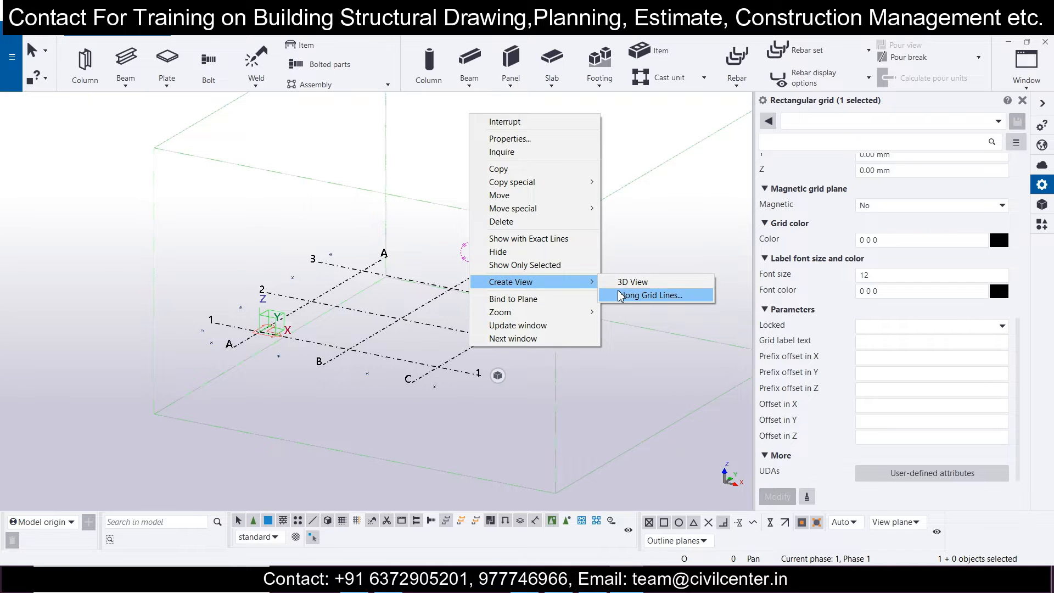
{"action": "left_click", "coordinate": [621, 297]}
{"action": "left_click", "coordinate": [139, 368]}
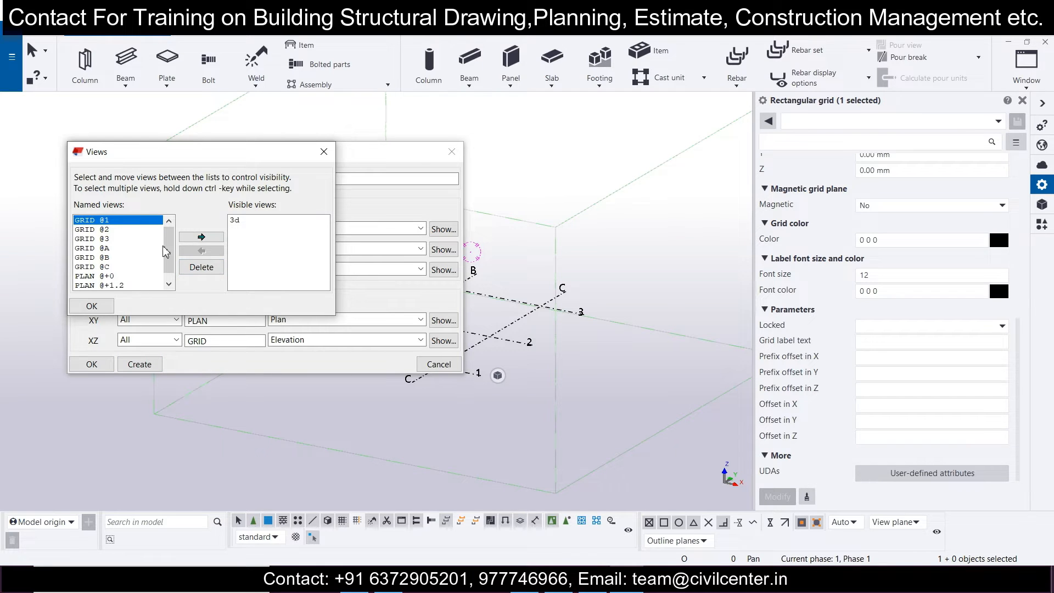
- Make the PLAN @+0 view visible and close the view dialogs
{"action": "scroll", "coordinate": [165, 253], "scroll_direction": "down", "scroll_amount": 1}
{"action": "scroll", "coordinate": [157, 253], "scroll_direction": "up", "scroll_amount": 1}
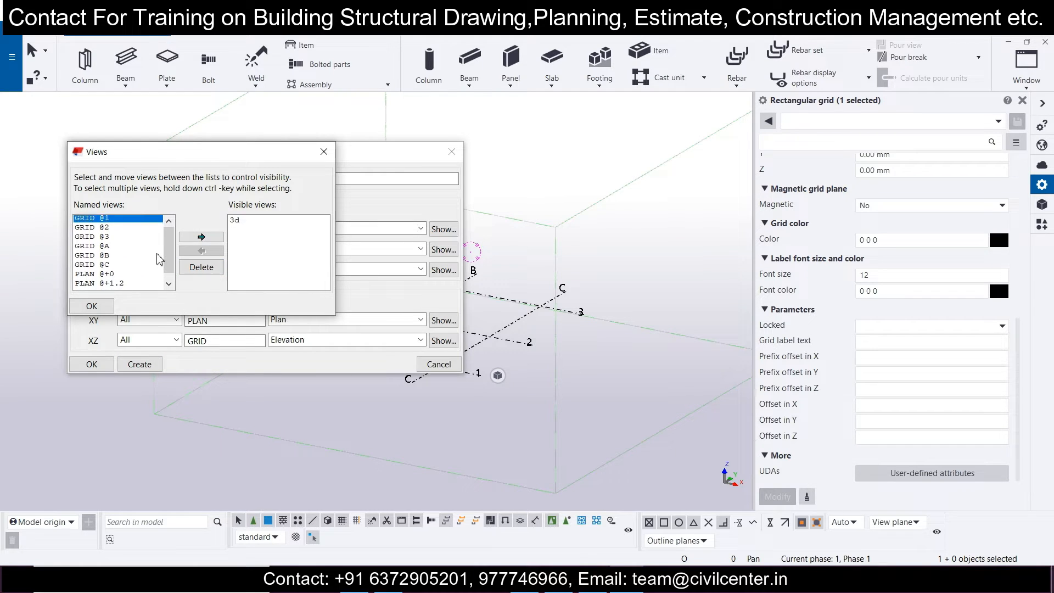
{"action": "scroll", "coordinate": [172, 276], "scroll_direction": "down", "scroll_amount": 1}
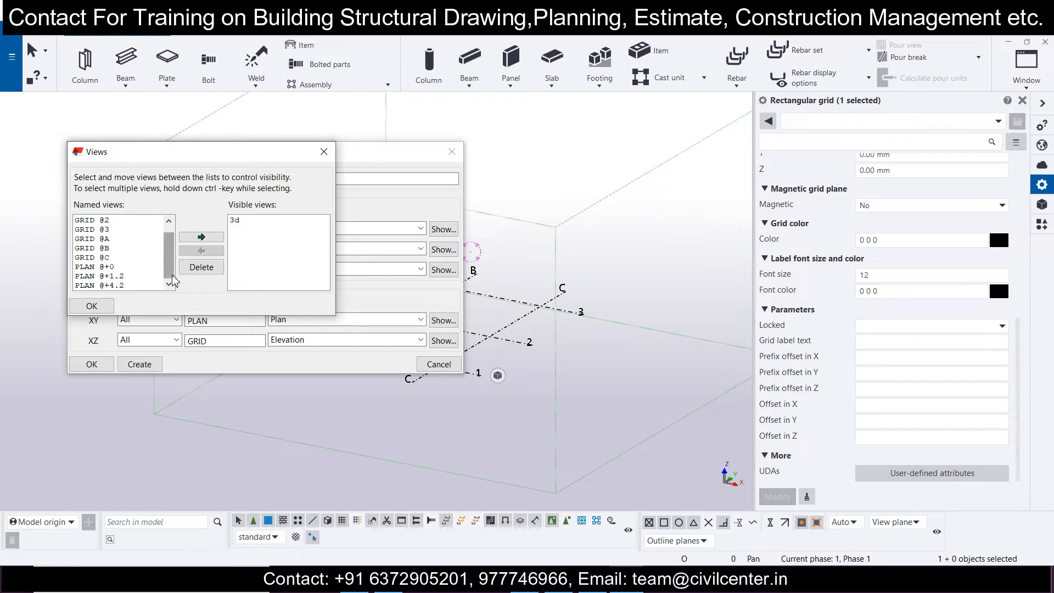
{"action": "left_click", "coordinate": [106, 267]}
{"action": "left_click", "coordinate": [209, 238]}
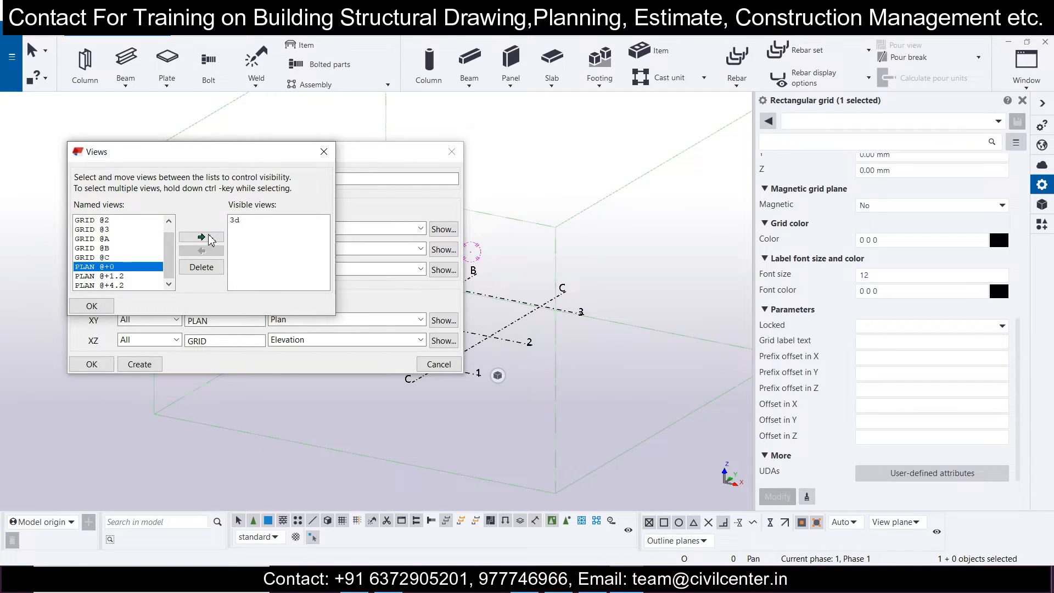
{"action": "left_click", "coordinate": [324, 151]}
{"action": "left_click", "coordinate": [452, 151]}
- Tile the PLAN @+0 and 3d views vertically, side by side, with the plan grid framed in its view
{"action": "scroll", "coordinate": [379, 283], "scroll_direction": "down", "scroll_amount": 4}
{"action": "scroll", "coordinate": [378, 283], "scroll_direction": "up", "scroll_amount": 4}
{"action": "scroll", "coordinate": [378, 282], "scroll_direction": "down", "scroll_amount": 3}
{"action": "left_click", "coordinate": [1027, 63]}
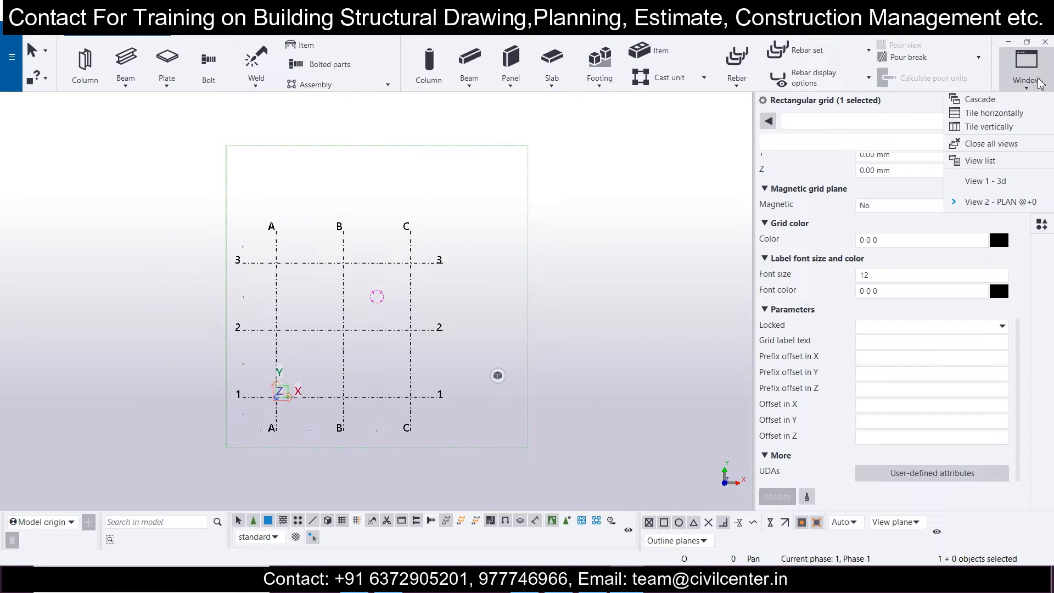
{"action": "left_click", "coordinate": [998, 127]}
{"action": "scroll", "coordinate": [224, 323], "scroll_direction": "up", "scroll_amount": 2}
{"action": "middle_click_drag", "start_coordinate": [210, 324], "coordinate": [237, 314]}
{"action": "scroll", "coordinate": [197, 325], "scroll_direction": "up", "scroll_amount": 6}
{"action": "scroll", "coordinate": [196, 321], "scroll_direction": "down", "scroll_amount": 4}
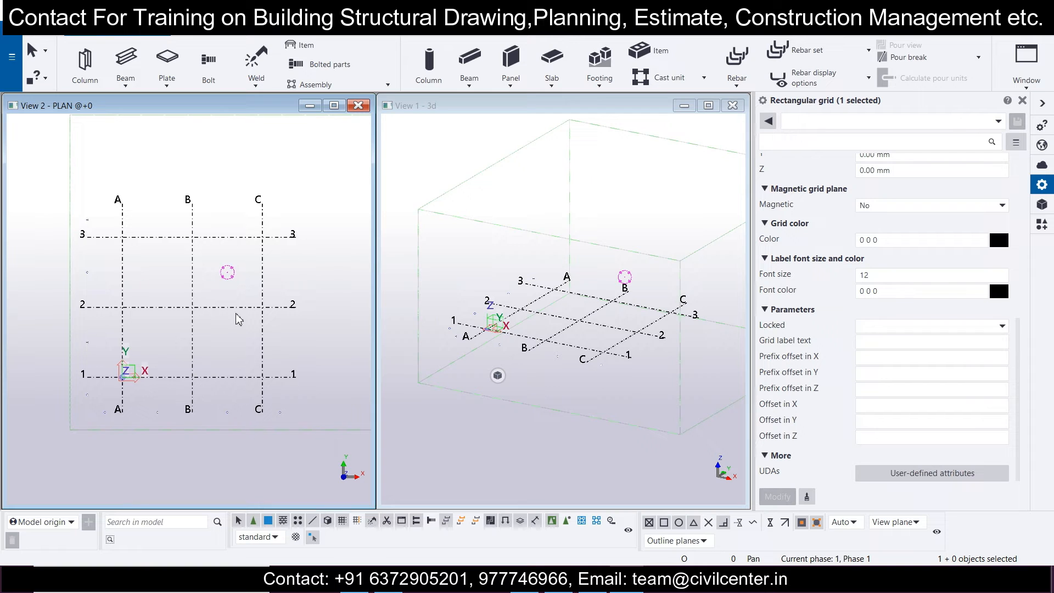
{"action": "scroll", "coordinate": [237, 313], "scroll_direction": "up", "scroll_amount": 1}
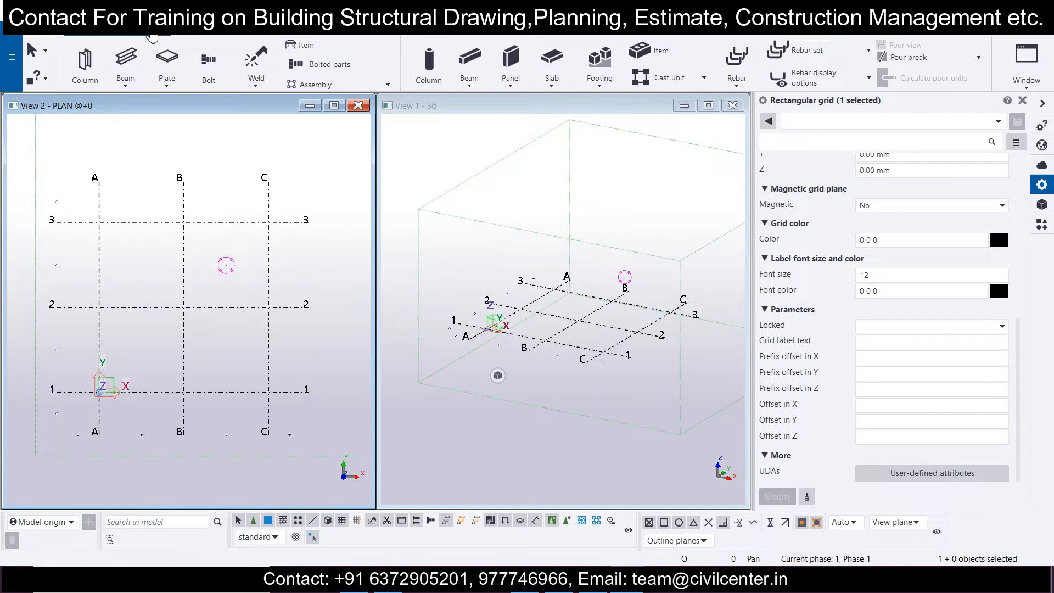
- Start a concrete pad footing and set its profile to 1000*1000
{"action": "left_click", "coordinate": [610, 80]}
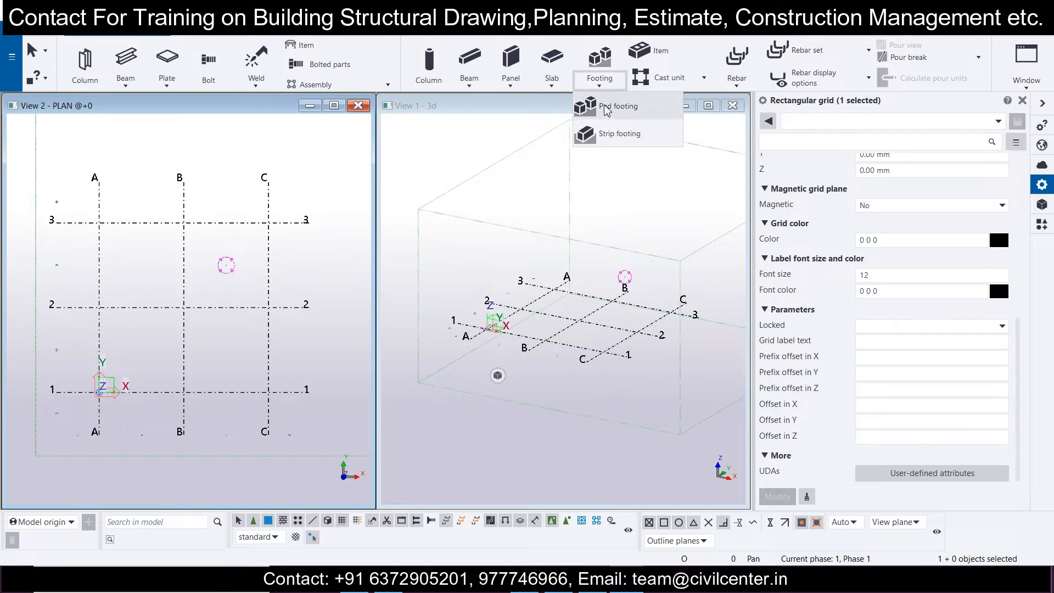
{"action": "left_click", "coordinate": [83, 39]}
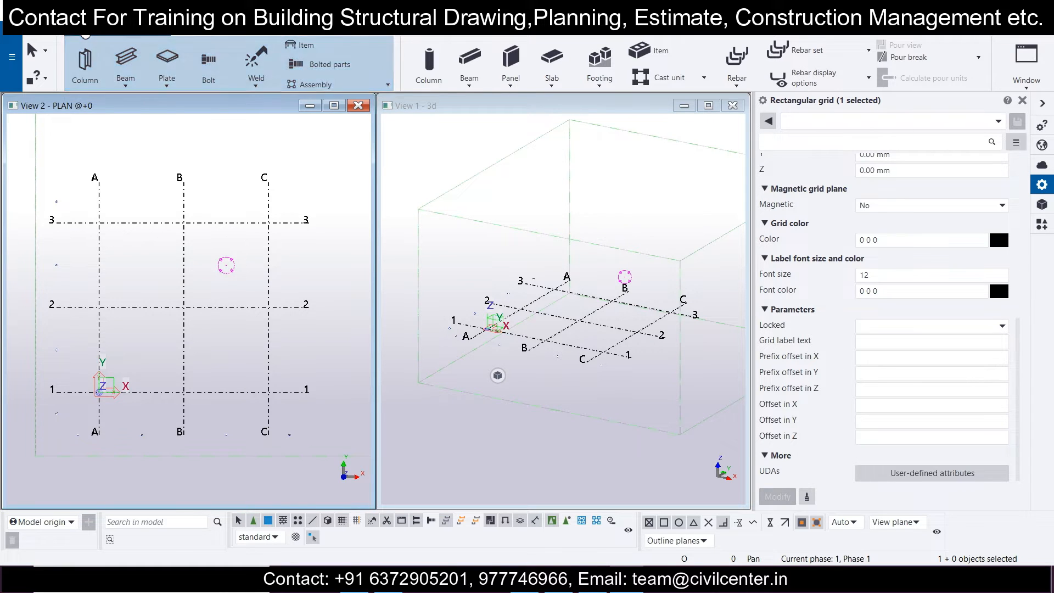
{"action": "left_click", "coordinate": [604, 79]}
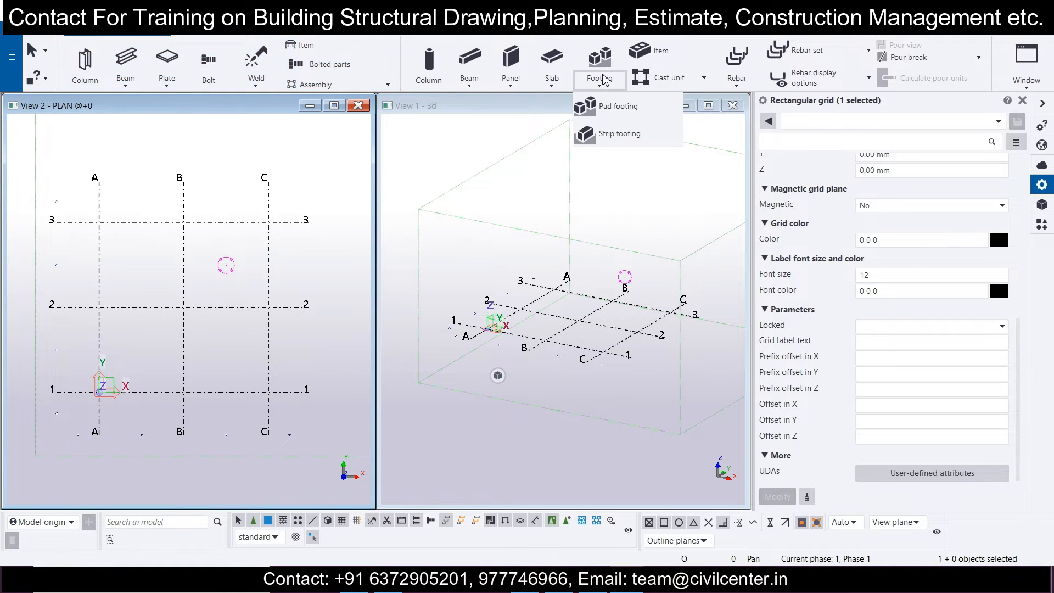
{"action": "left_click", "coordinate": [613, 107]}
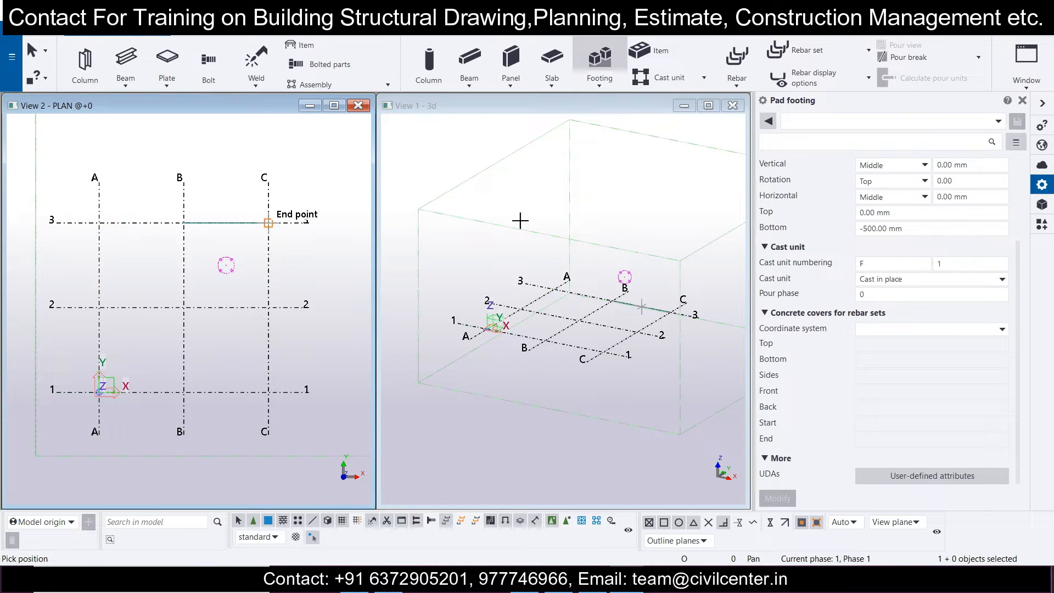
{"action": "scroll", "coordinate": [901, 198], "scroll_direction": "up", "scroll_amount": 3}
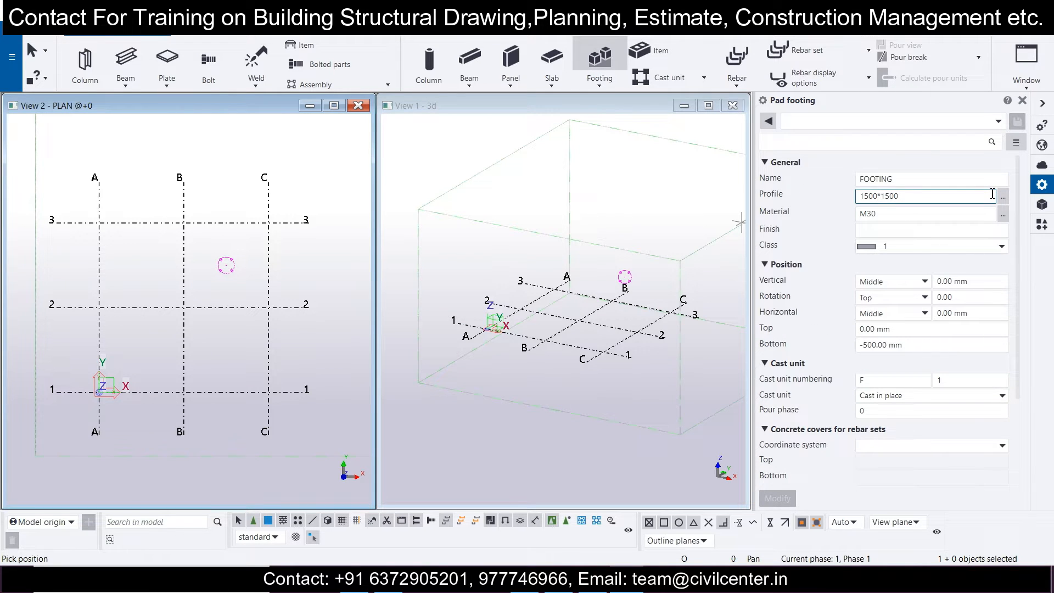
{"action": "type", "text": "000*1"}
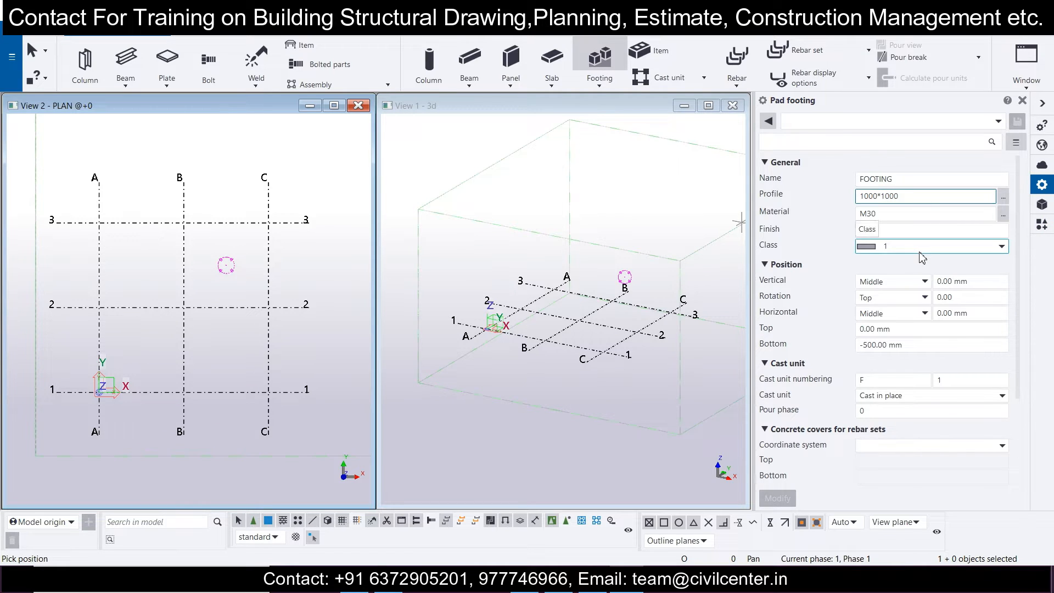
- Set the pad footing's bottom level to -300 mm
{"action": "scroll", "coordinate": [901, 253], "scroll_direction": "down", "scroll_amount": 1}
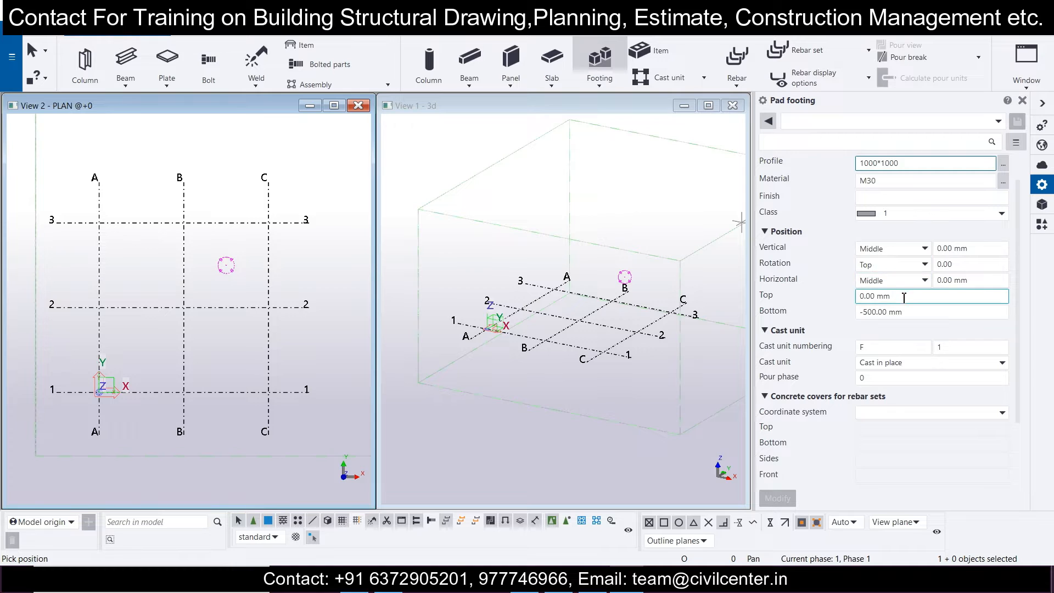
{"action": "scroll", "coordinate": [906, 311], "scroll_direction": "up", "scroll_amount": 1}
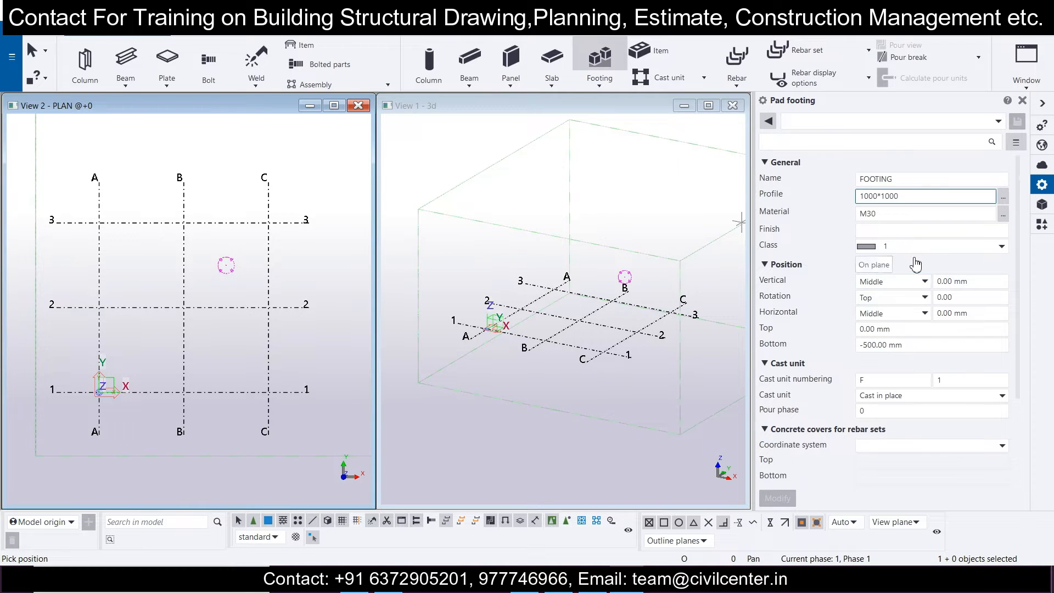
{"action": "left_click", "coordinate": [879, 345]}
{"action": "key", "text": "shift+Left"}
{"action": "key", "text": "shift+Left"}
{"action": "key", "text": "shift+Left"}
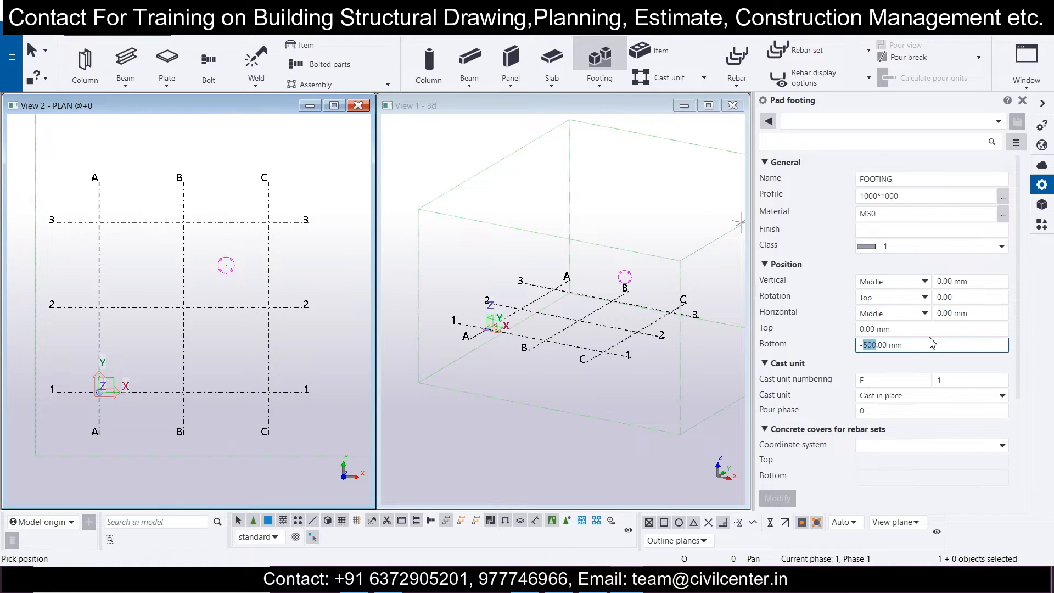
{"action": "type", "text": "1"}
{"action": "type", "text": "00"}
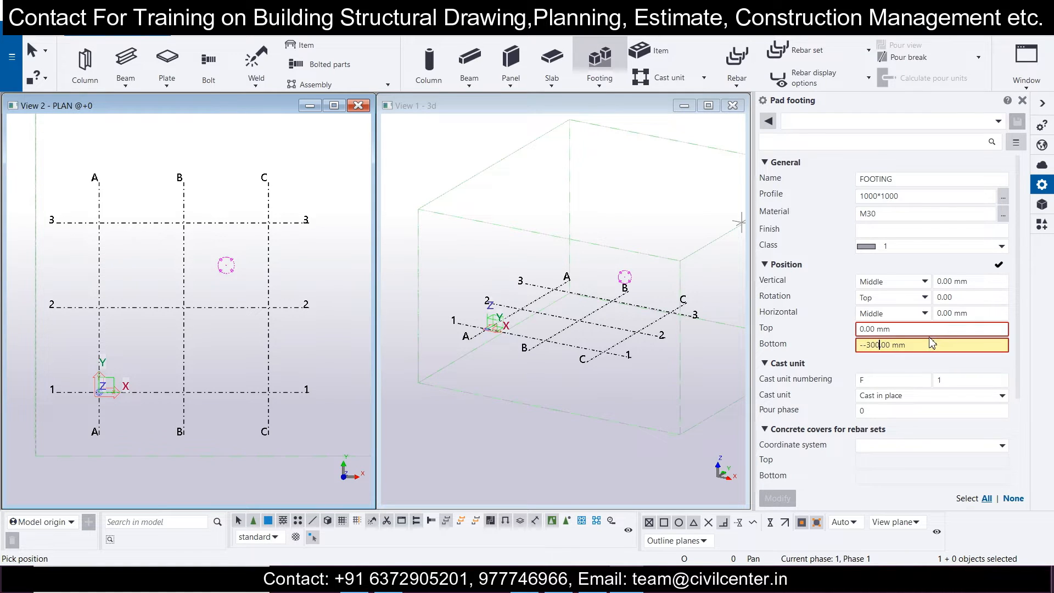
{"action": "scroll", "coordinate": [932, 339], "scroll_direction": "down", "scroll_amount": 3}
{"action": "scroll", "coordinate": [930, 341], "scroll_direction": "up", "scroll_amount": 1}
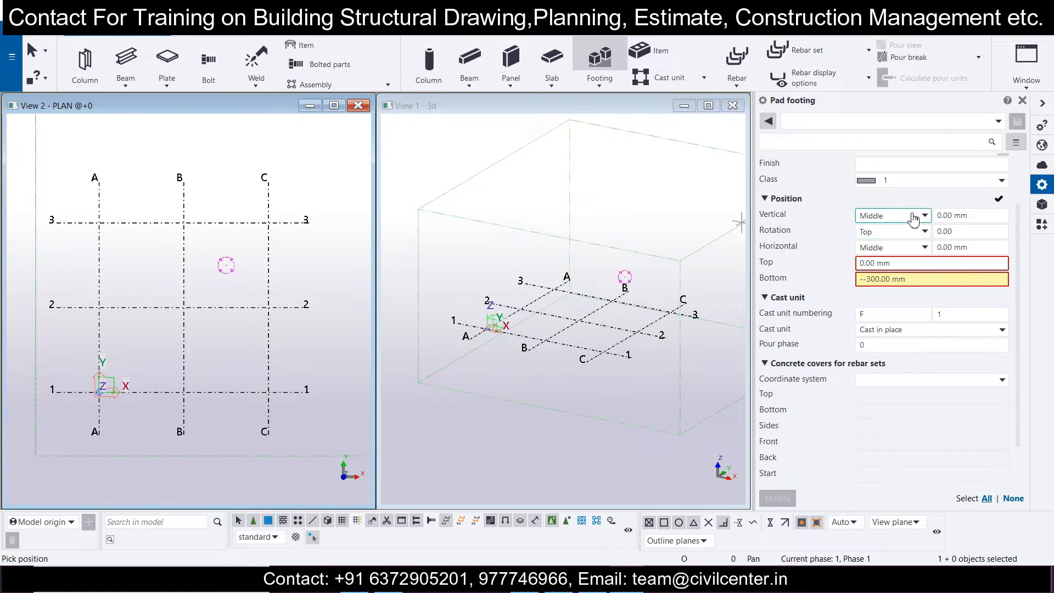
{"action": "scroll", "coordinate": [925, 262], "scroll_direction": "down", "scroll_amount": 2}
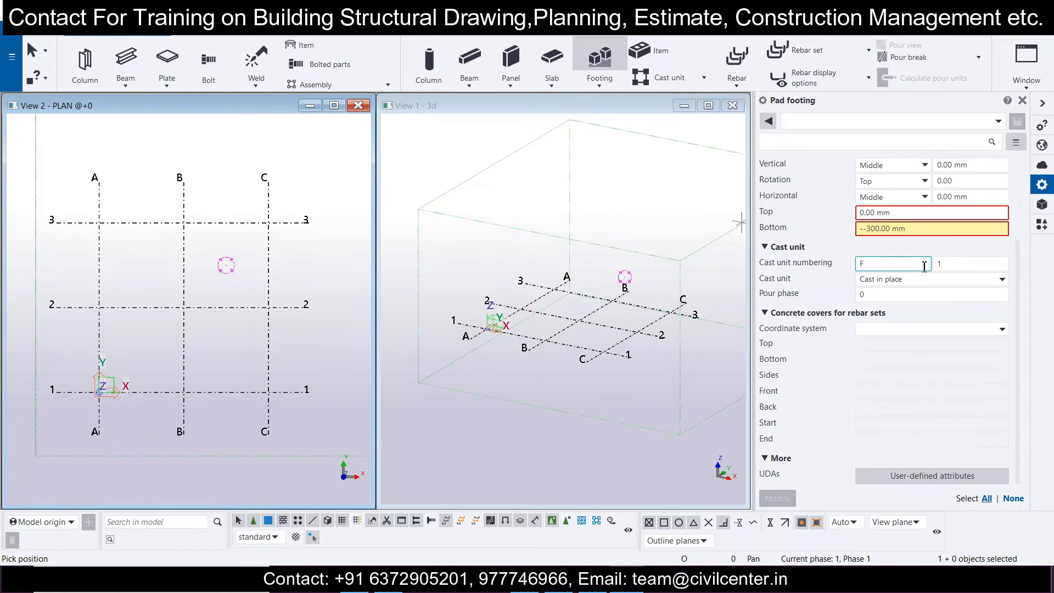
{"action": "scroll", "coordinate": [824, 439], "scroll_direction": "up", "scroll_amount": 3}
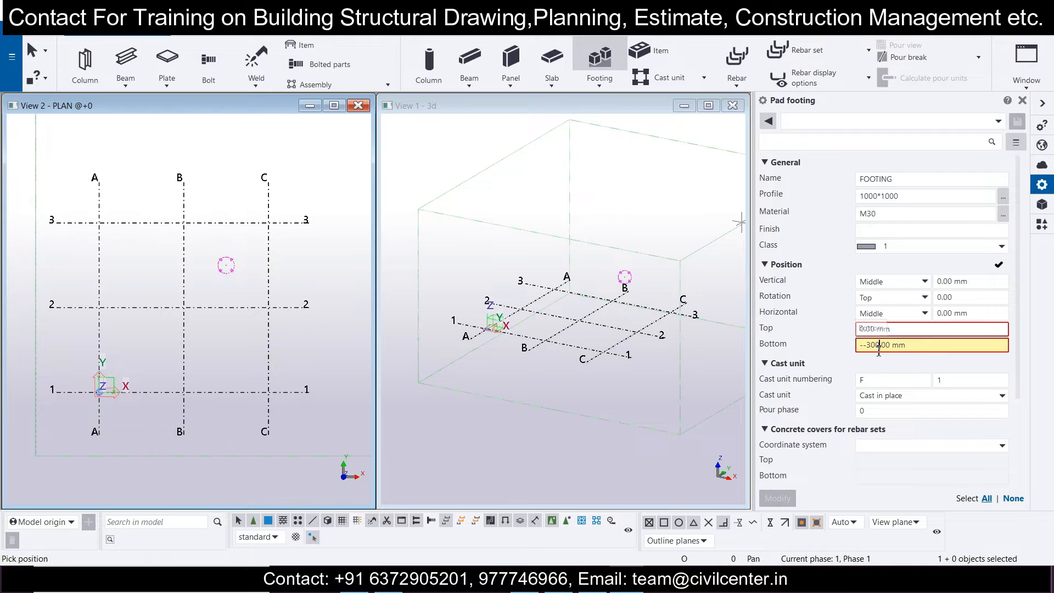
{"action": "left_click", "coordinate": [864, 344]}
{"action": "key", "text": "BackSpace"}
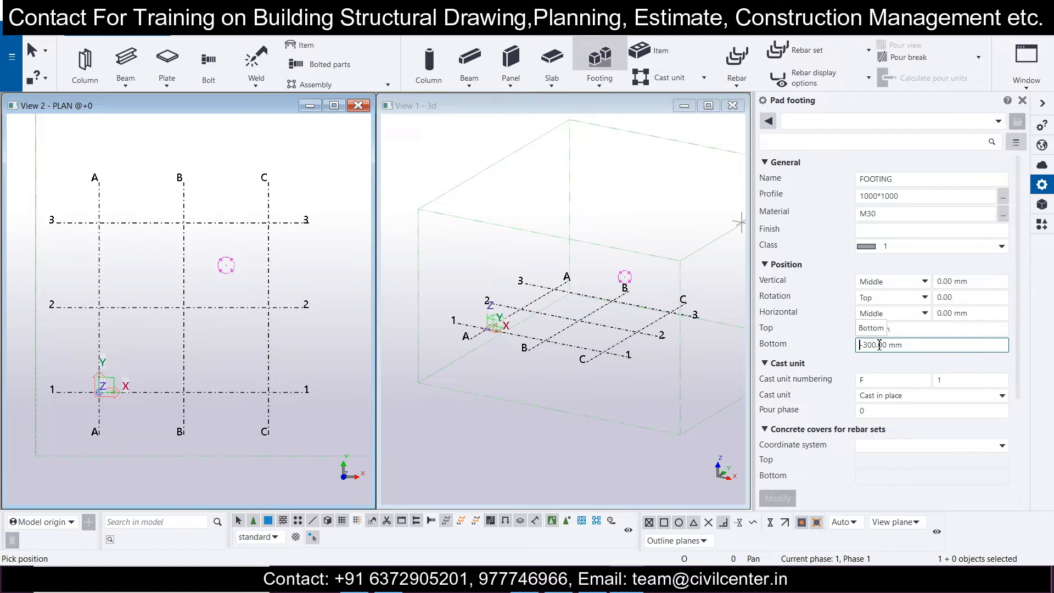
- Review the pad footing's cast unit numbering, cast unit type, pour phase and the coordinate system for rebar covers
{"action": "scroll", "coordinate": [879, 345], "scroll_direction": "down", "scroll_amount": 3}
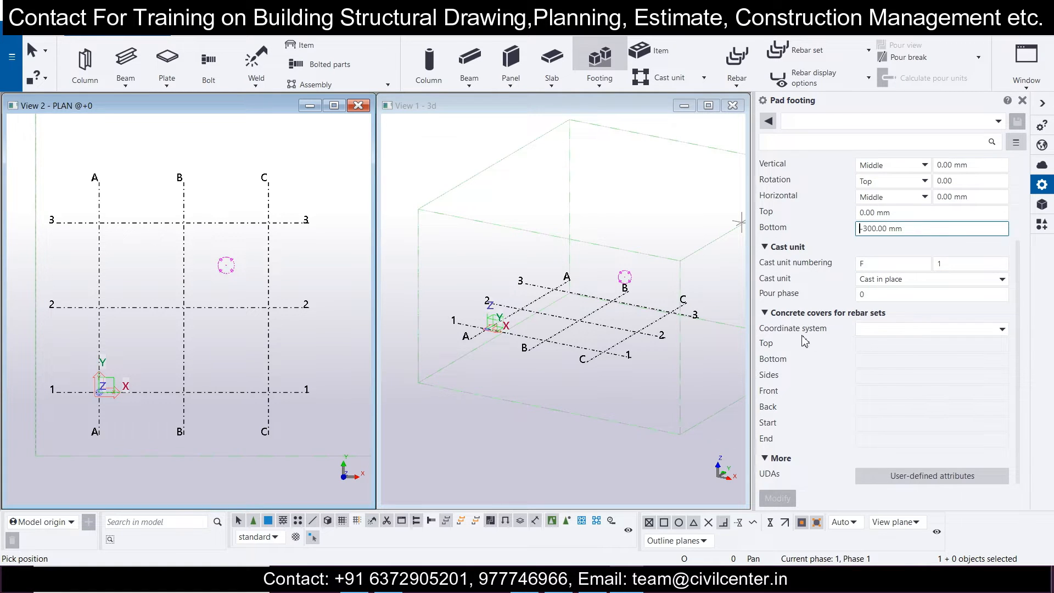
{"action": "left_click", "coordinate": [905, 284]}
{"action": "left_click", "coordinate": [906, 281]}
{"action": "left_click", "coordinate": [904, 262]}
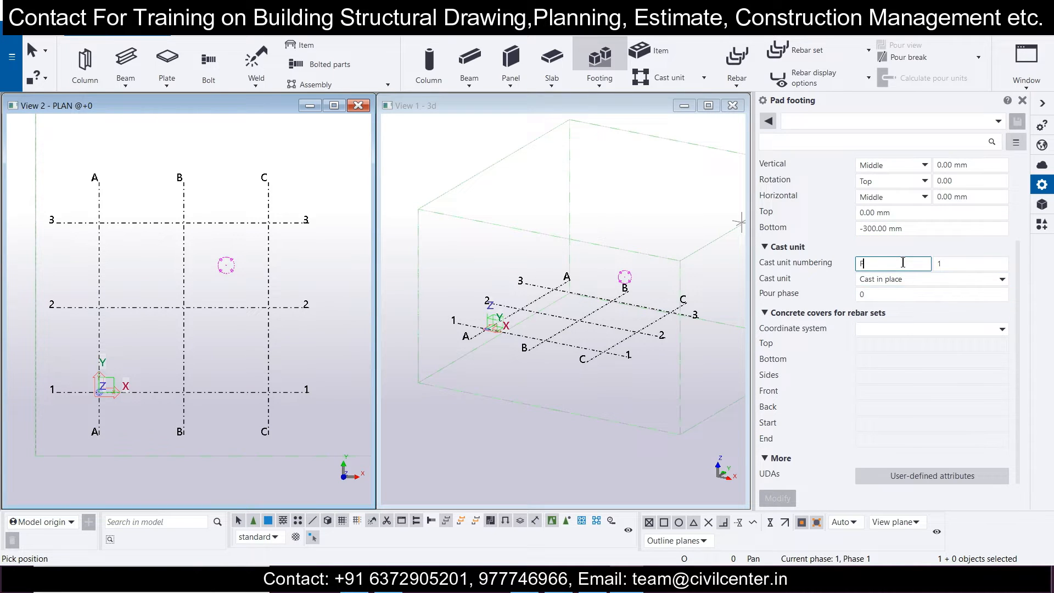
{"action": "left_click", "coordinate": [972, 263]}
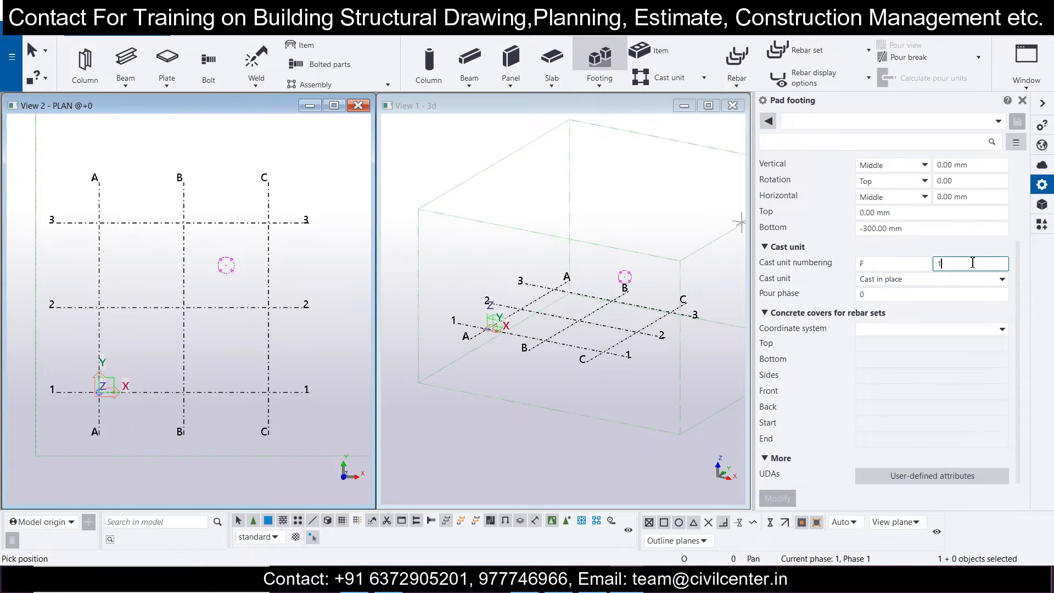
{"action": "left_click", "coordinate": [917, 295]}
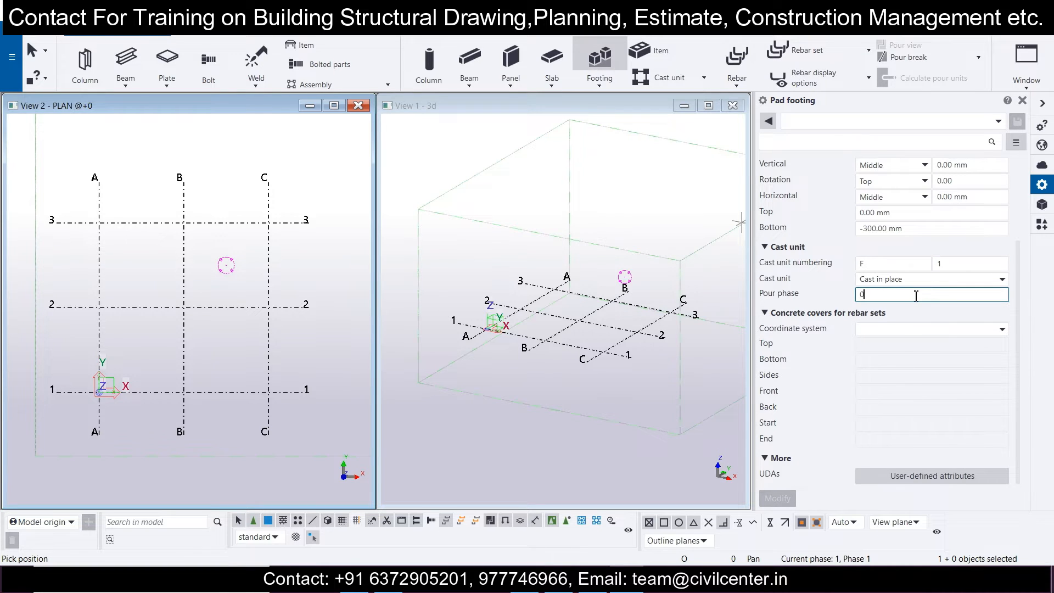
{"action": "left_click", "coordinate": [912, 328]}
{"action": "left_click", "coordinate": [909, 328]}
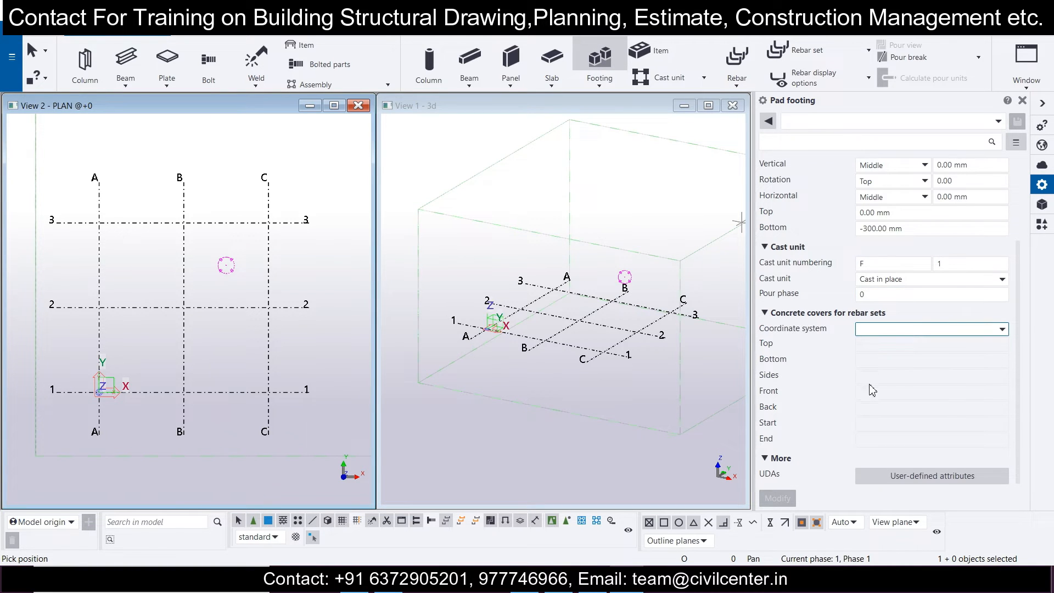
{"action": "scroll", "coordinate": [872, 378], "scroll_direction": "up", "scroll_amount": 3}
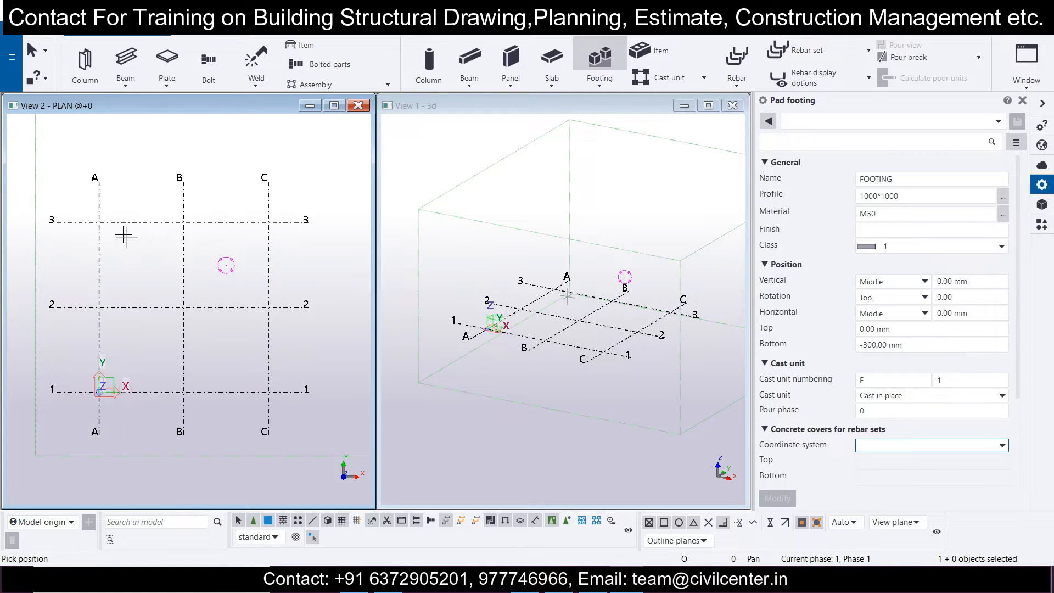
- Place pad footings in the plan view where grid line 3 crosses grid lines A, B and C
{"action": "left_click", "coordinate": [99, 223]}
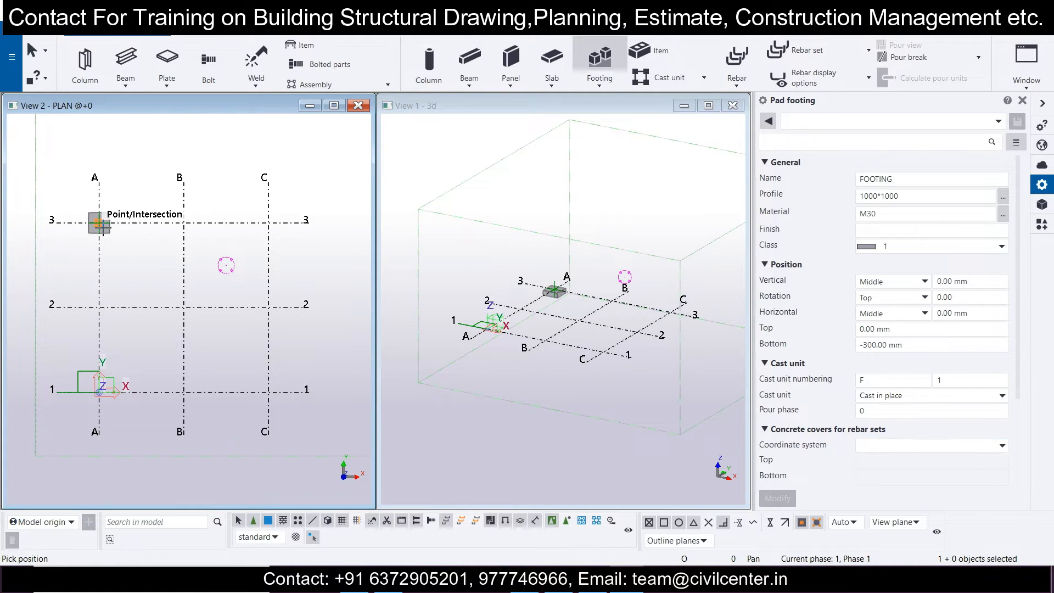
{"action": "scroll", "coordinate": [557, 278], "scroll_direction": "up", "scroll_amount": 2}
{"action": "scroll", "coordinate": [583, 307], "scroll_direction": "up", "scroll_amount": 5}
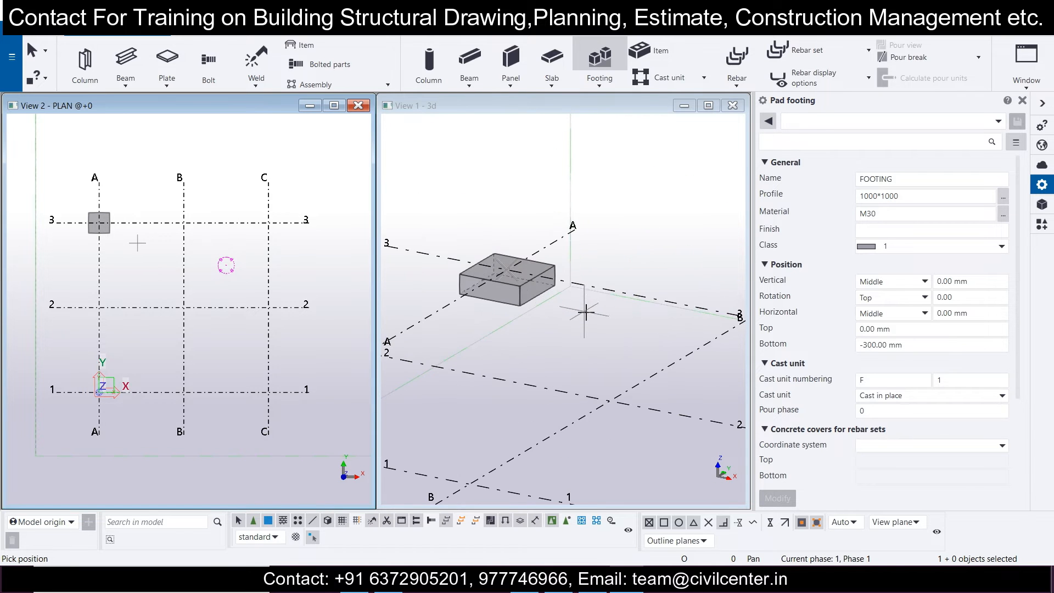
{"action": "scroll", "coordinate": [585, 310], "scroll_direction": "down", "scroll_amount": 4}
{"action": "scroll", "coordinate": [585, 311], "scroll_direction": "up", "scroll_amount": 4}
{"action": "scroll", "coordinate": [585, 311], "scroll_direction": "down", "scroll_amount": 5}
{"action": "left_click_drag", "start_coordinate": [165, 208], "coordinate": [334, 452]}
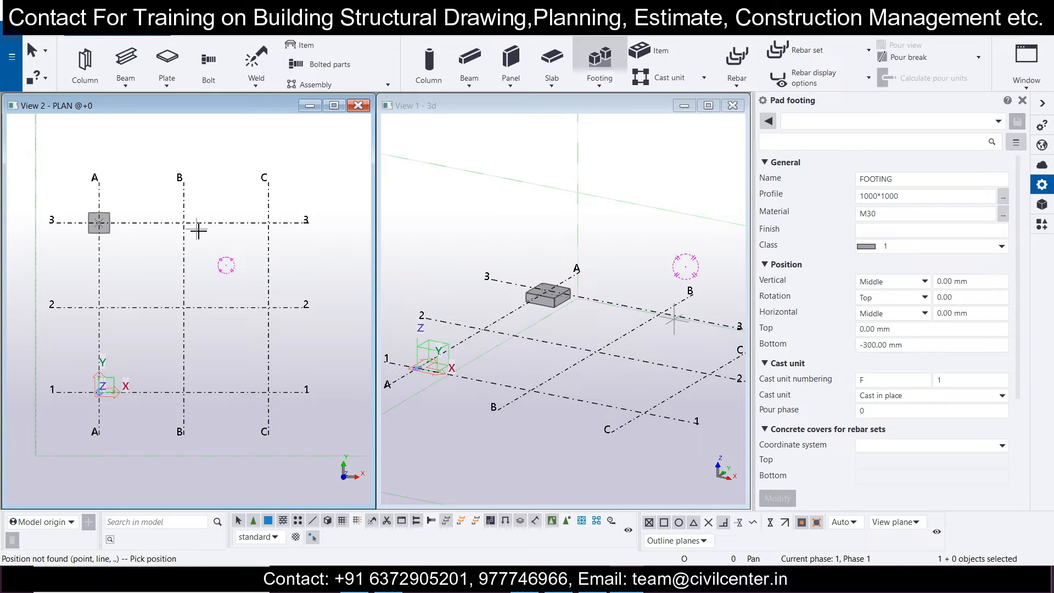
{"action": "left_click", "coordinate": [184, 222]}
{"action": "left_click", "coordinate": [268, 223]}
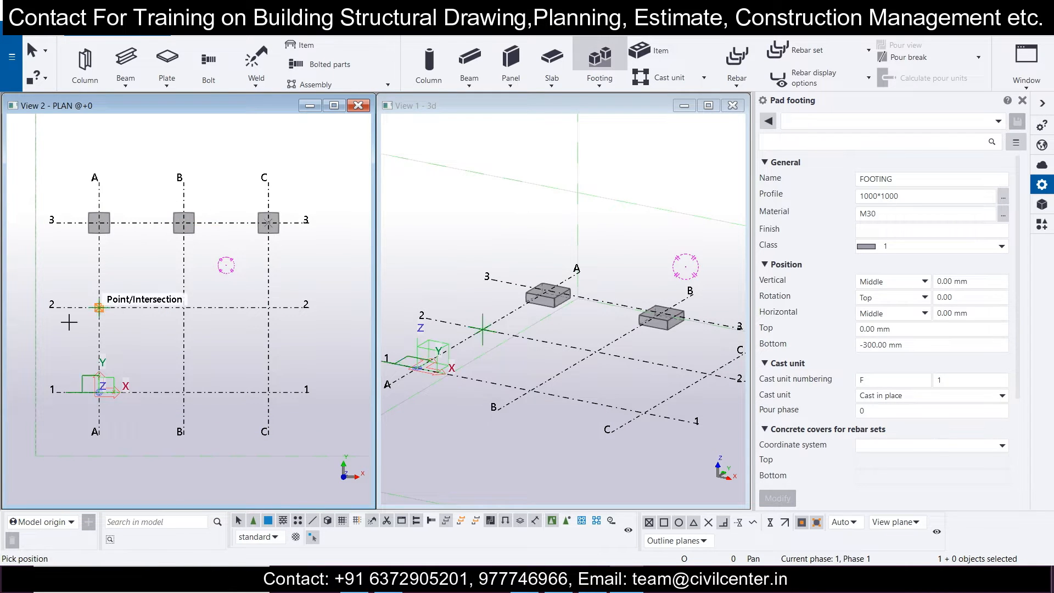
- Place pad footings at the intersections of grid lines 2 and 1 with A, B and C, and end the footing command
{"action": "left_click", "coordinate": [184, 307]}
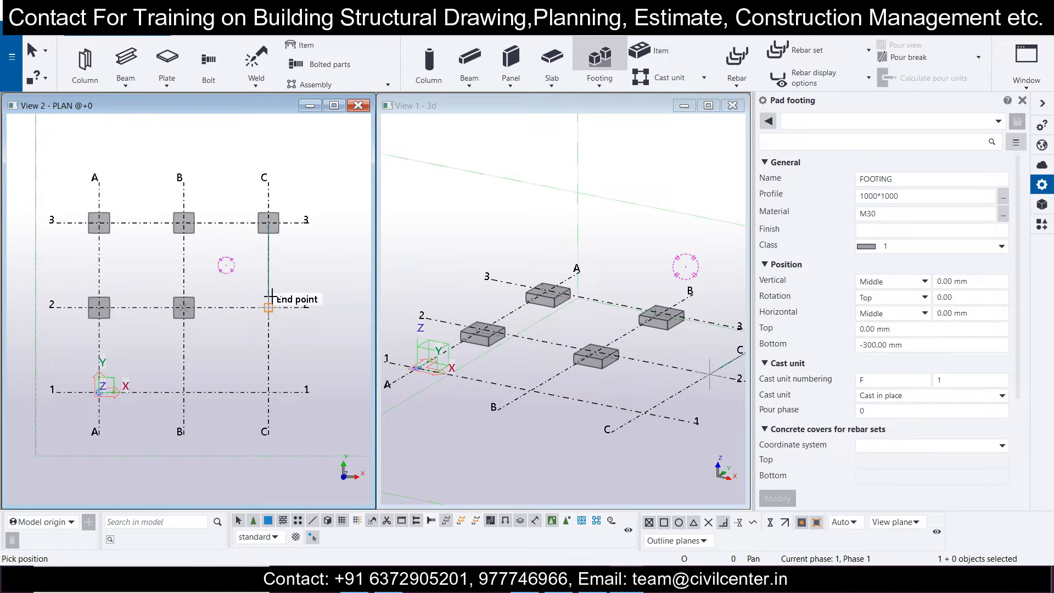
{"action": "left_click", "coordinate": [268, 307]}
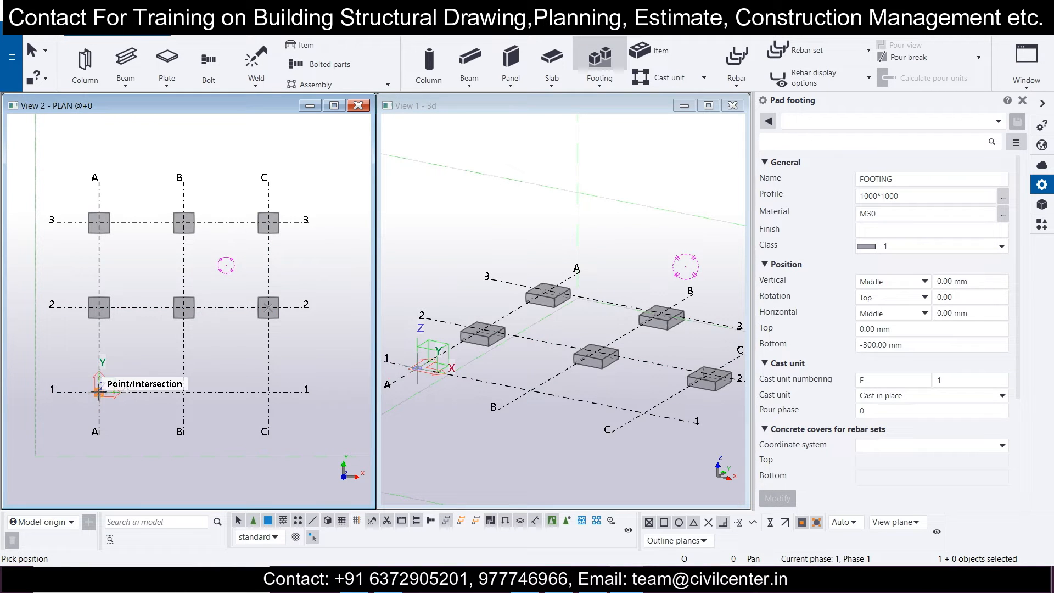
{"action": "left_click", "coordinate": [99, 393]}
{"action": "left_click", "coordinate": [184, 392]}
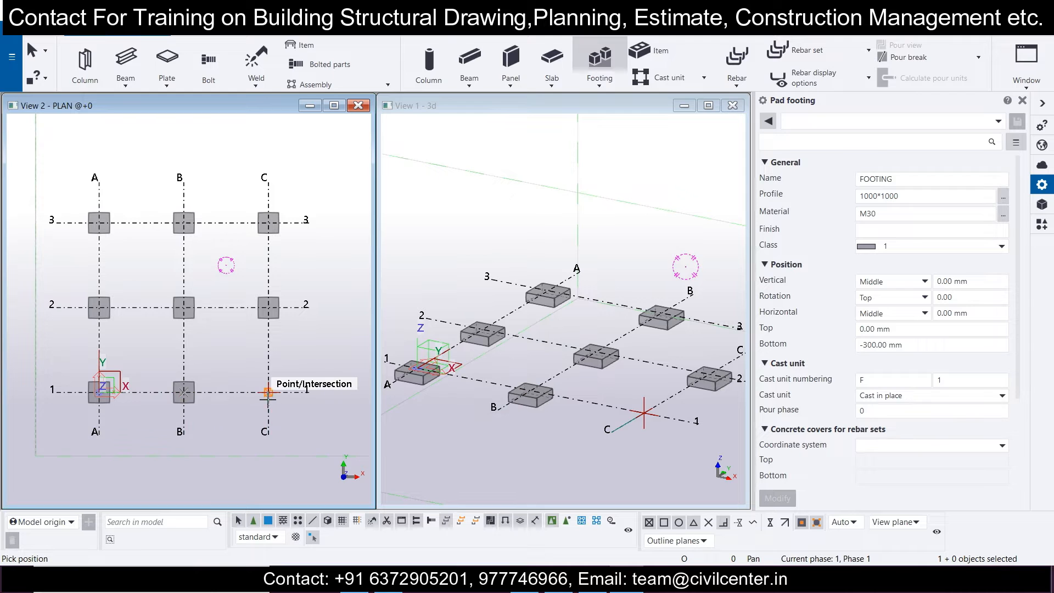
{"action": "left_click", "coordinate": [269, 392]}
{"action": "scroll", "coordinate": [264, 398], "scroll_direction": "down", "scroll_amount": 1}
{"action": "scroll", "coordinate": [263, 405], "scroll_direction": "down", "scroll_amount": 1}
{"action": "scroll", "coordinate": [554, 398], "scroll_direction": "down", "scroll_amount": 4}
{"action": "scroll", "coordinate": [555, 399], "scroll_direction": "up", "scroll_amount": 2}
{"action": "scroll", "coordinate": [556, 401], "scroll_direction": "down", "scroll_amount": 2}
{"action": "scroll", "coordinate": [316, 329], "scroll_direction": "up", "scroll_amount": 2}
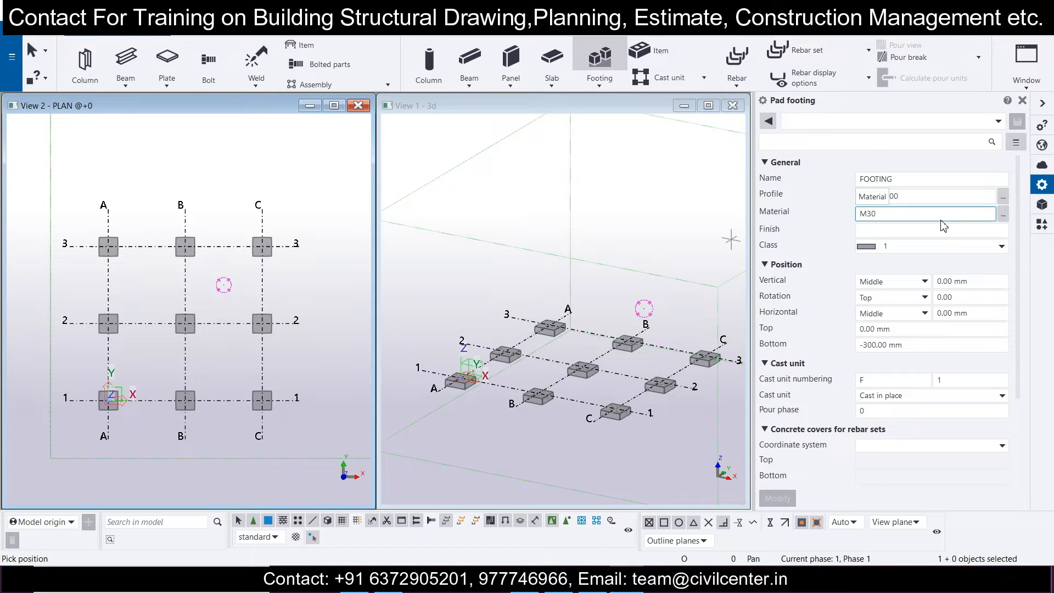
{"action": "key", "text": "Escape"}
- Start a steel column and browse the I profiles in its profile catalogue, selecting ISMB250
{"action": "left_click", "coordinate": [83, 64]}
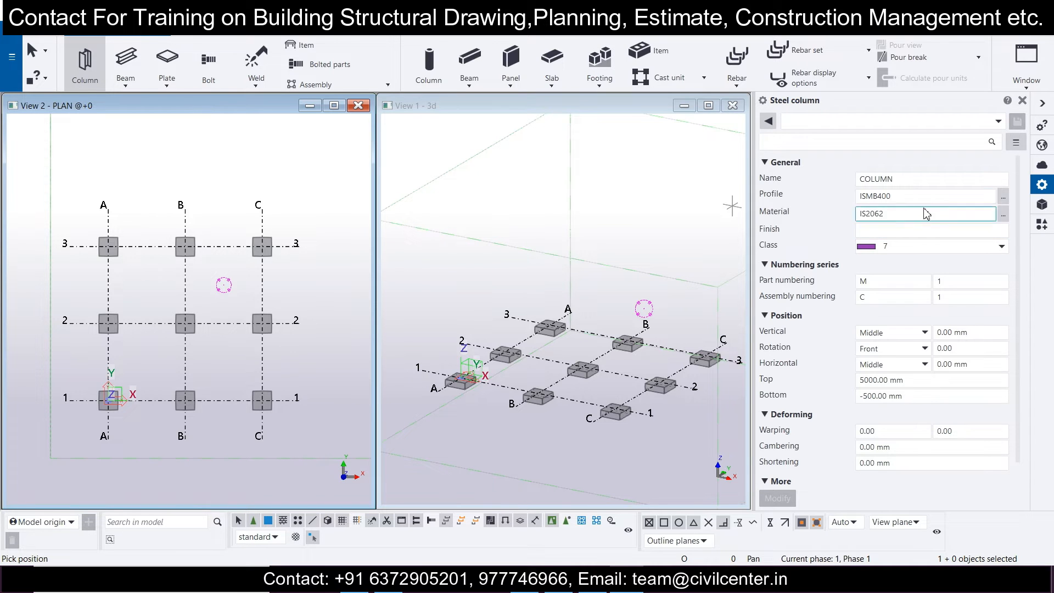
{"action": "left_click", "coordinate": [1003, 198]}
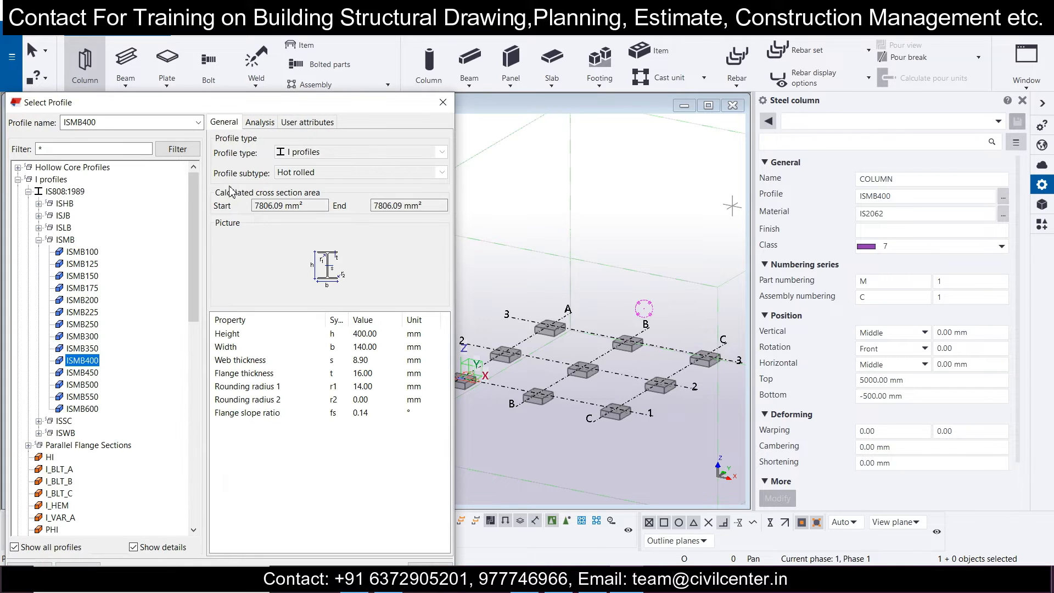
{"action": "scroll", "coordinate": [96, 380], "scroll_direction": "down", "scroll_amount": 1}
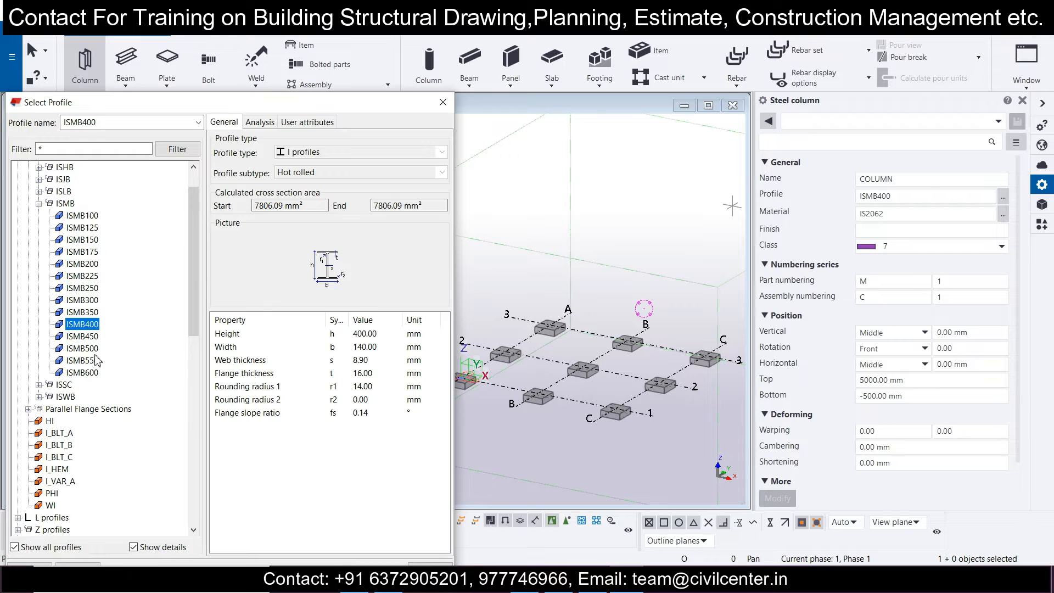
{"action": "left_click", "coordinate": [82, 289]}
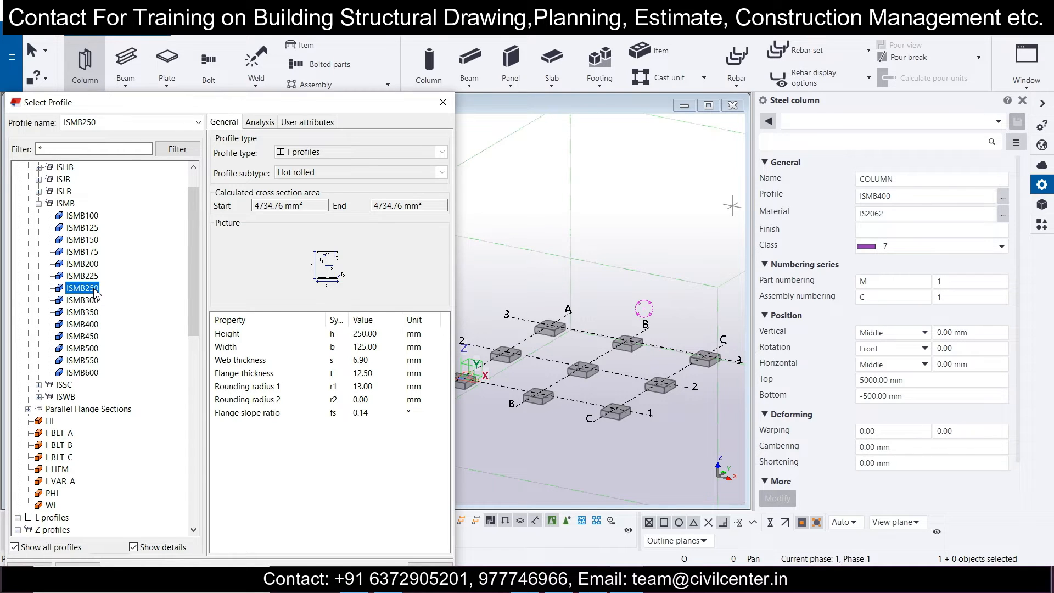
{"action": "left_click_drag", "start_coordinate": [317, 105], "coordinate": [355, 45]}
{"action": "scroll", "coordinate": [179, 263], "scroll_direction": "up", "scroll_amount": 1}
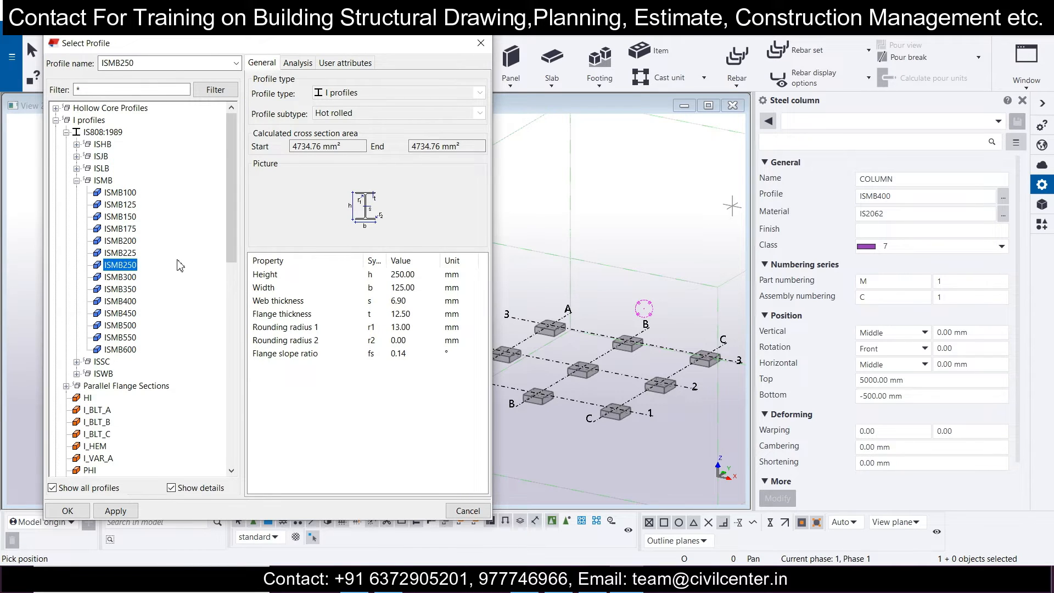
{"action": "scroll", "coordinate": [178, 320], "scroll_direction": "down", "scroll_amount": 5}
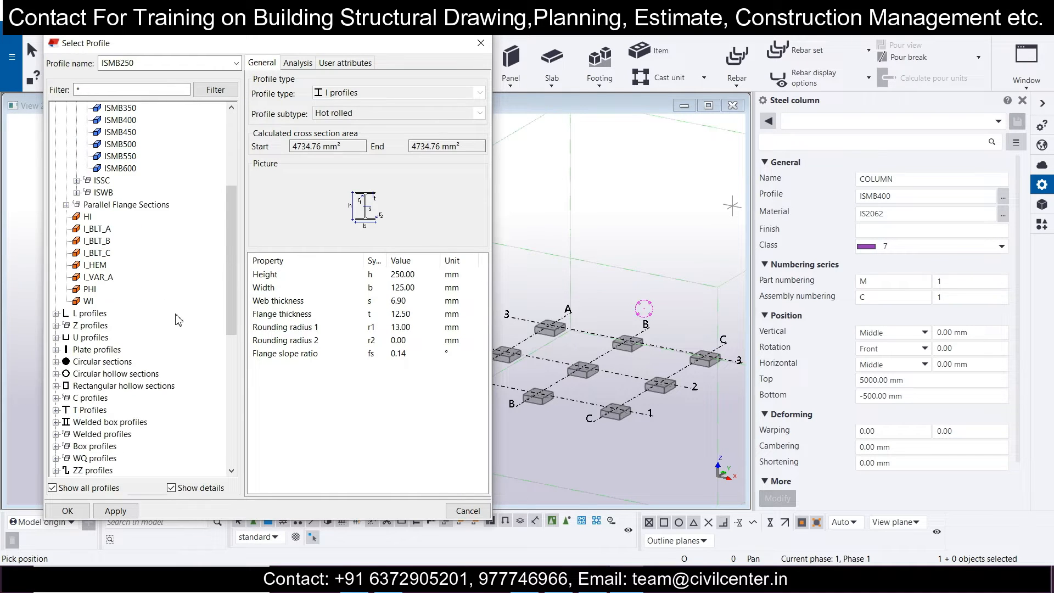
{"action": "scroll", "coordinate": [179, 321], "scroll_direction": "down", "scroll_amount": 2}
{"action": "scroll", "coordinate": [179, 320], "scroll_direction": "down", "scroll_amount": 2}
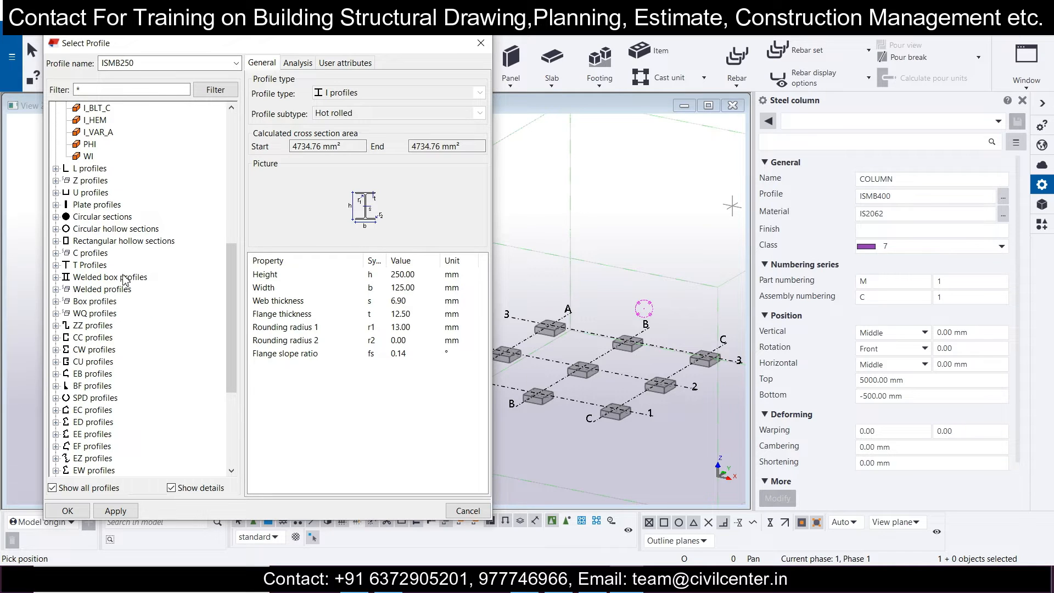
- Examine the parametric circular sections D and ELD in the profile catalogue
{"action": "left_click", "coordinate": [105, 220]}
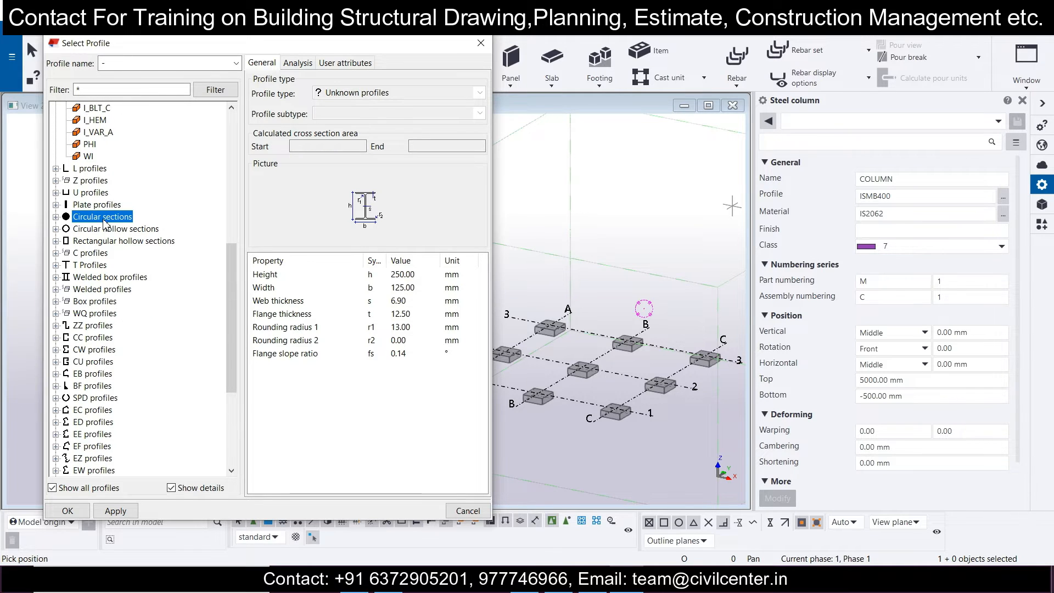
{"action": "left_click", "coordinate": [56, 217]}
{"action": "left_click", "coordinate": [86, 242]}
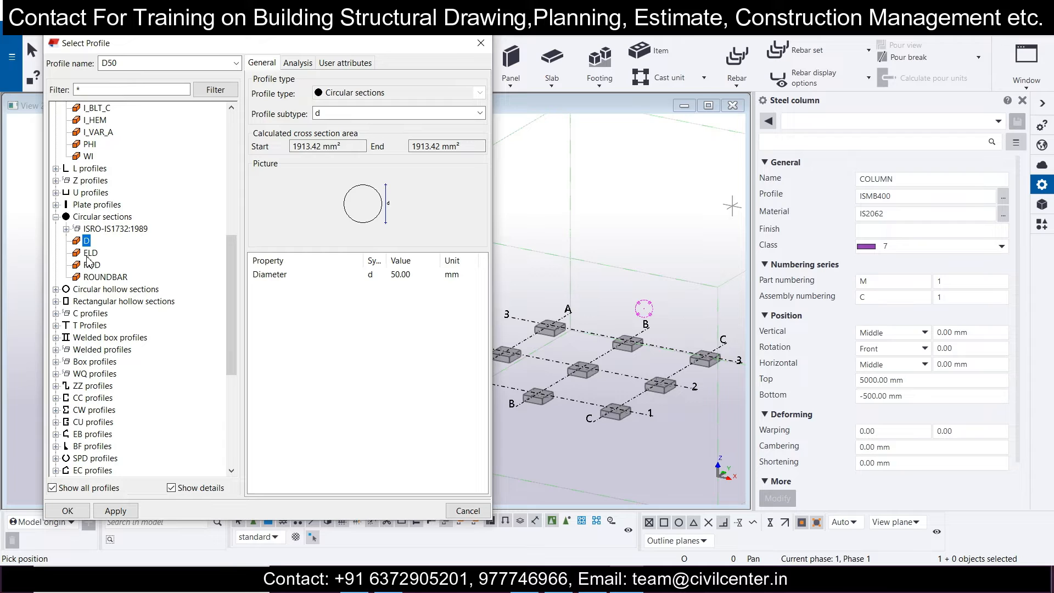
{"action": "left_click", "coordinate": [331, 147]}
{"action": "left_click_drag", "start_coordinate": [354, 149], "coordinate": [290, 154]}
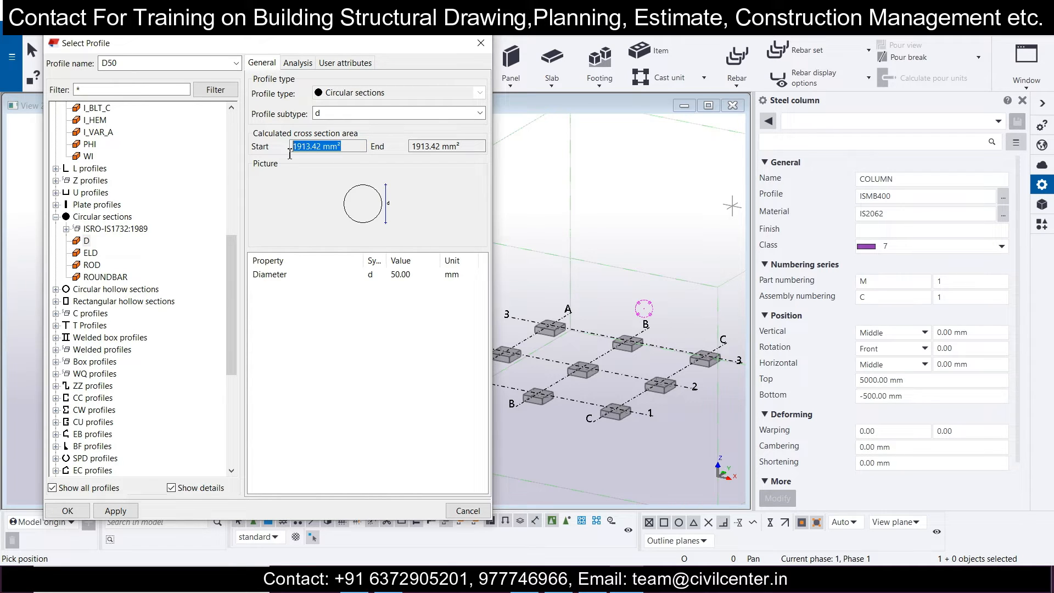
{"action": "left_click", "coordinate": [93, 254]}
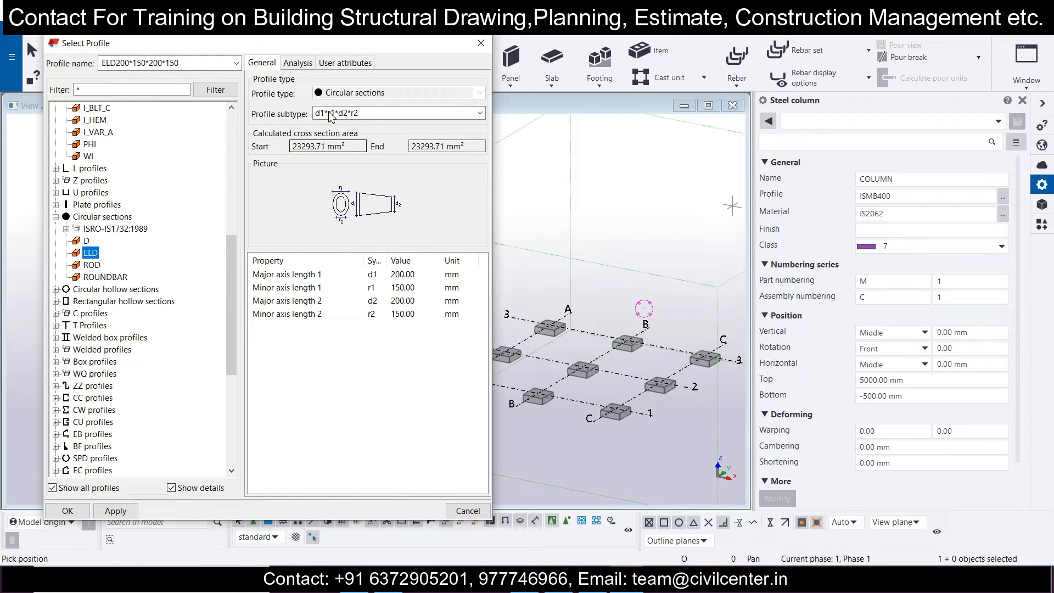
- Set the steel column's profile to ISRO180 from the ISRO-IS1732:1989 circular sections
{"action": "left_click", "coordinate": [65, 229]}
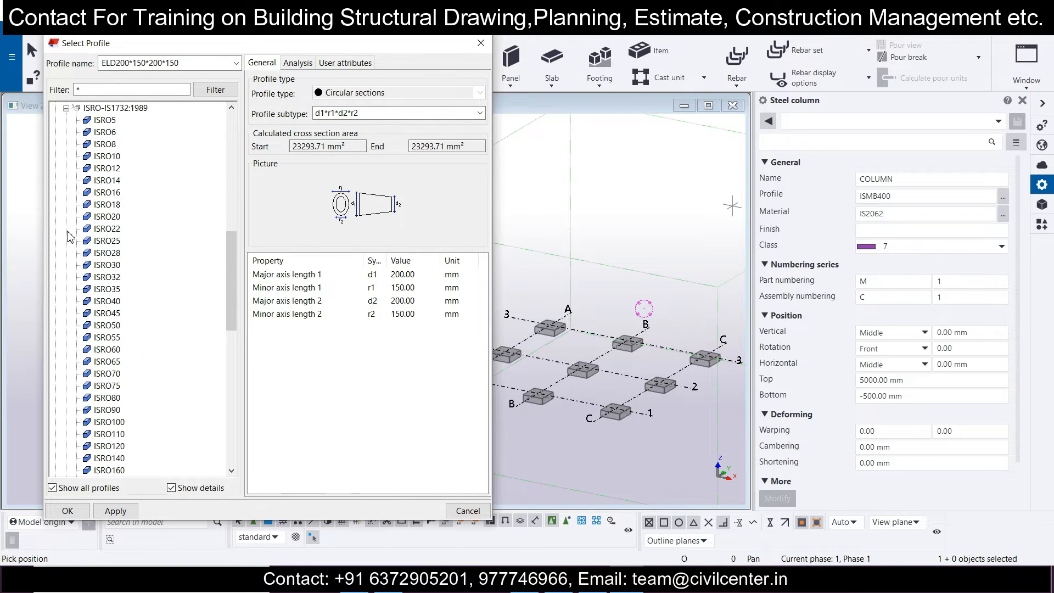
{"action": "left_click", "coordinate": [112, 241]}
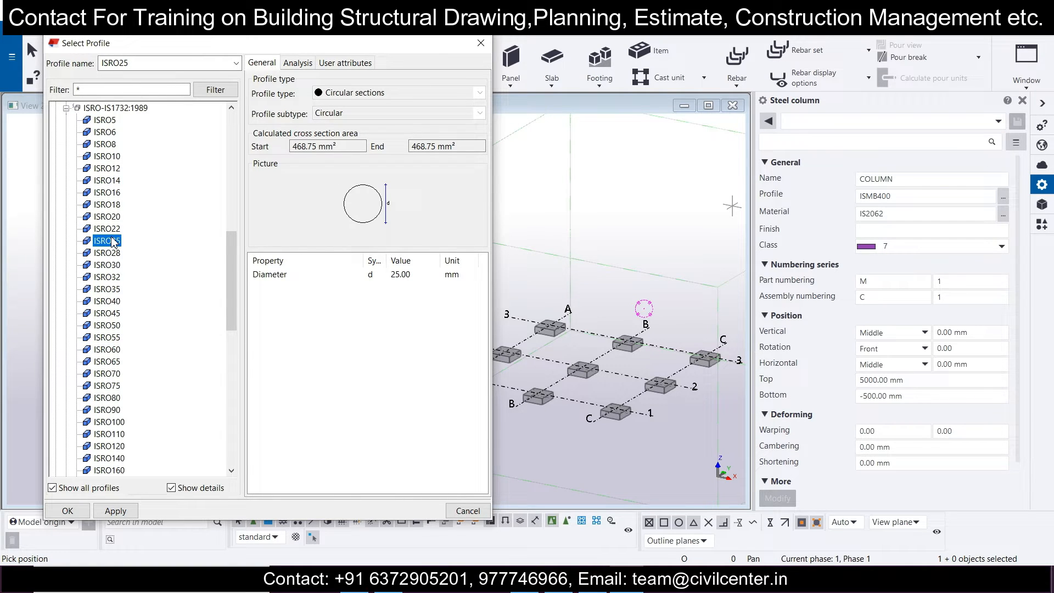
{"action": "scroll", "coordinate": [113, 242], "scroll_direction": "up", "scroll_amount": 5}
{"action": "scroll", "coordinate": [113, 242], "scroll_direction": "down", "scroll_amount": 5}
{"action": "scroll", "coordinate": [113, 242], "scroll_direction": "down", "scroll_amount": 5}
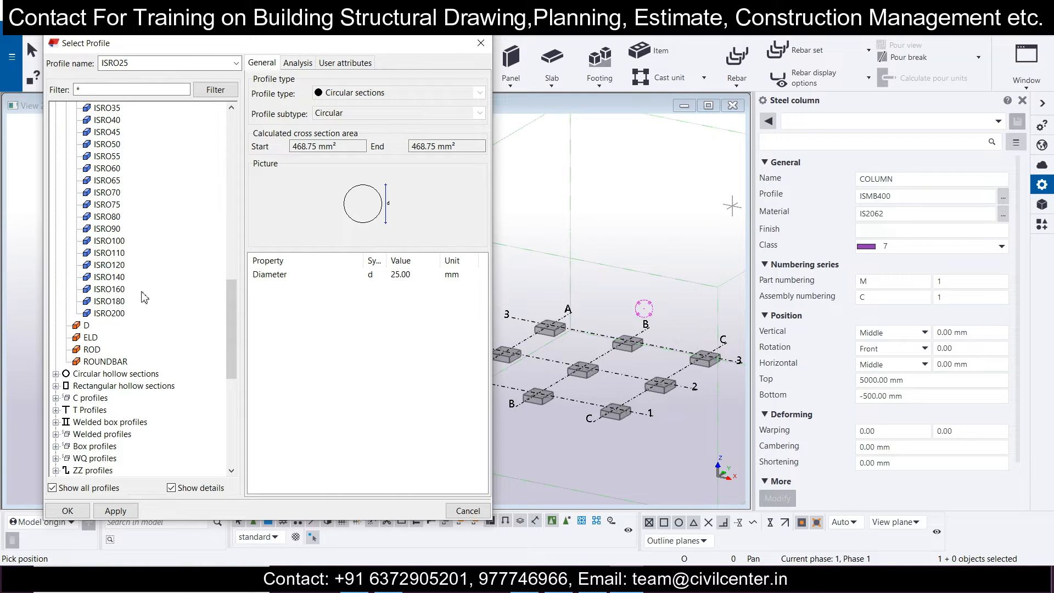
{"action": "left_click", "coordinate": [117, 302]}
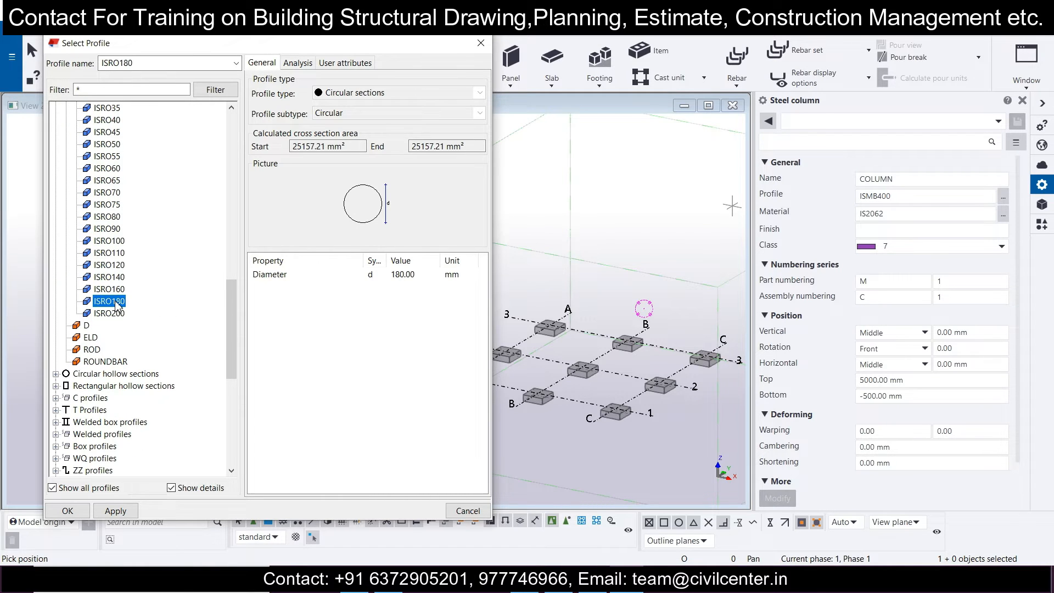
{"action": "double_click", "coordinate": [117, 302]}
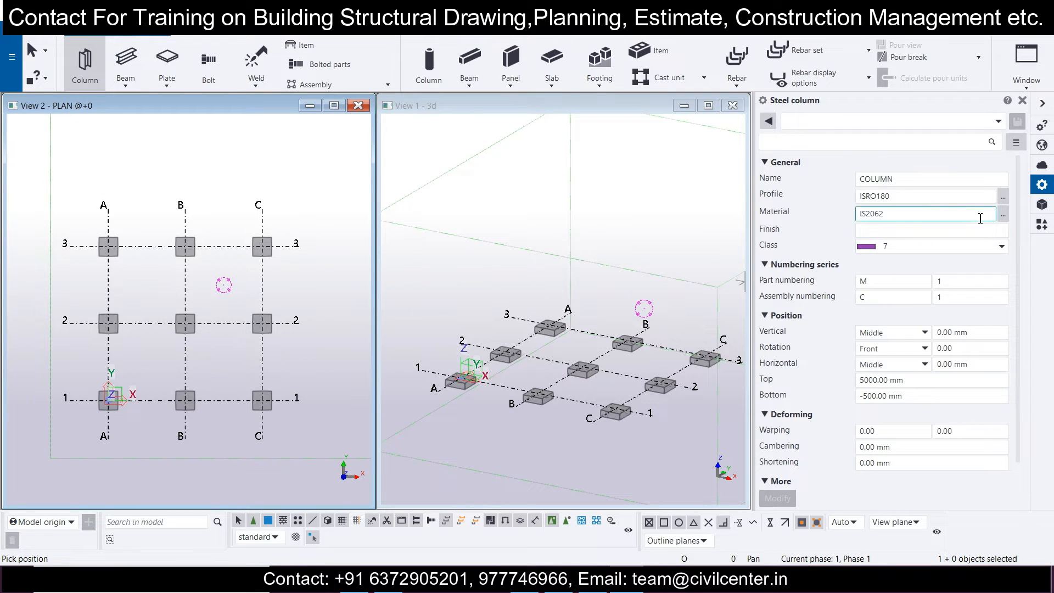
- Set the steel column's material grade to FE490
{"action": "left_click", "coordinate": [1003, 216]}
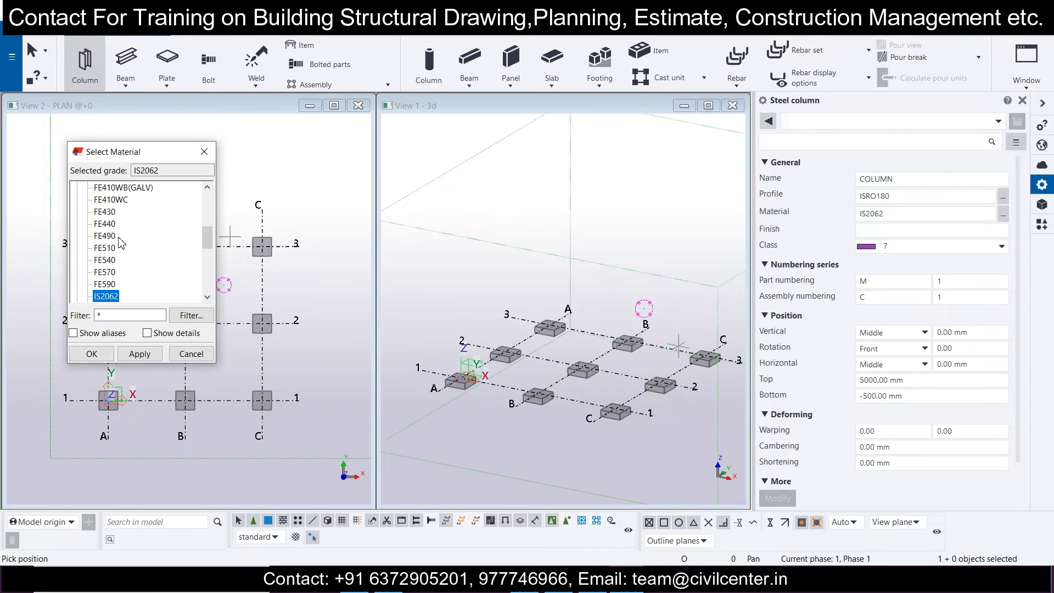
{"action": "left_click", "coordinate": [105, 235]}
{"action": "left_click", "coordinate": [140, 354]}
{"action": "left_click", "coordinate": [92, 356]}
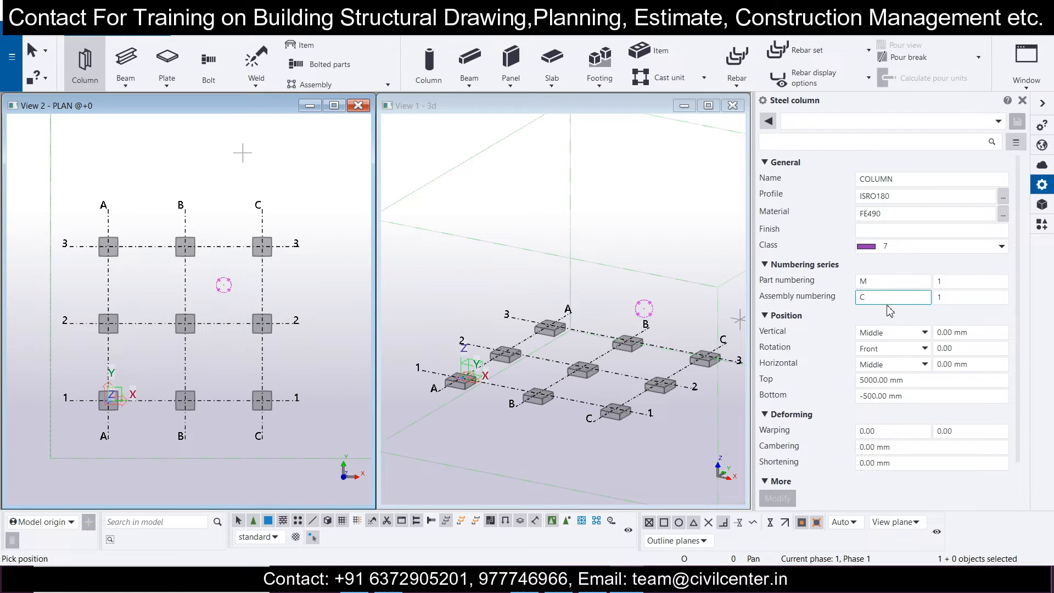
- Review the steel column's vertical offset and its part and assembly numbering prefixes
{"action": "left_click", "coordinate": [941, 332]}
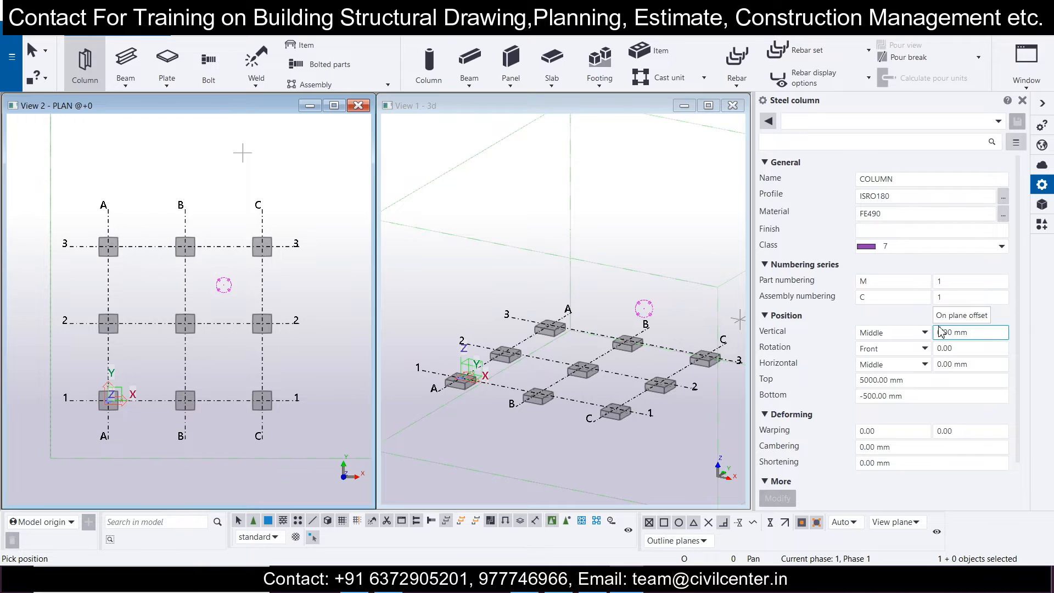
{"action": "left_click", "coordinate": [924, 284]}
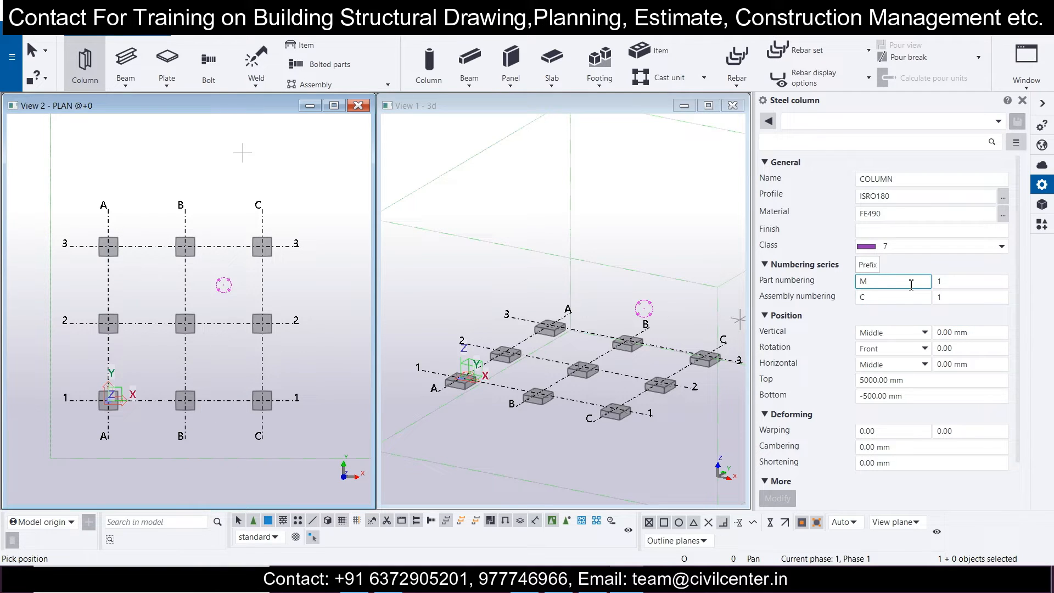
{"action": "left_click", "coordinate": [901, 297]}
{"action": "scroll", "coordinate": [901, 304], "scroll_direction": "down", "scroll_amount": 1}
{"action": "scroll", "coordinate": [901, 304], "scroll_direction": "up", "scroll_amount": 1}
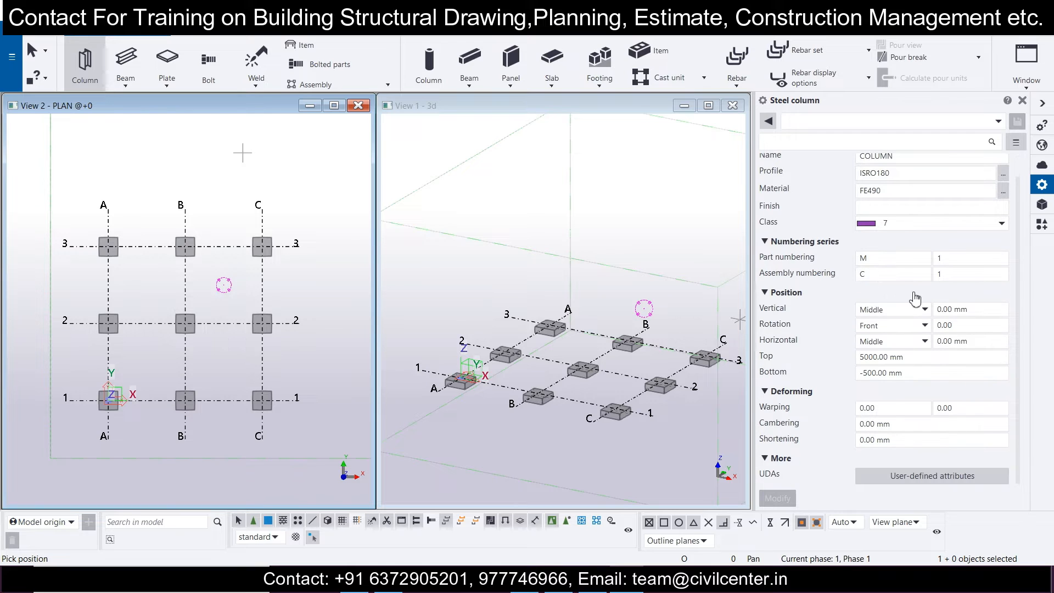
- Set the steel column's top level to 4200 mm and its bottom level to 0 mm
{"action": "left_click", "coordinate": [886, 357]}
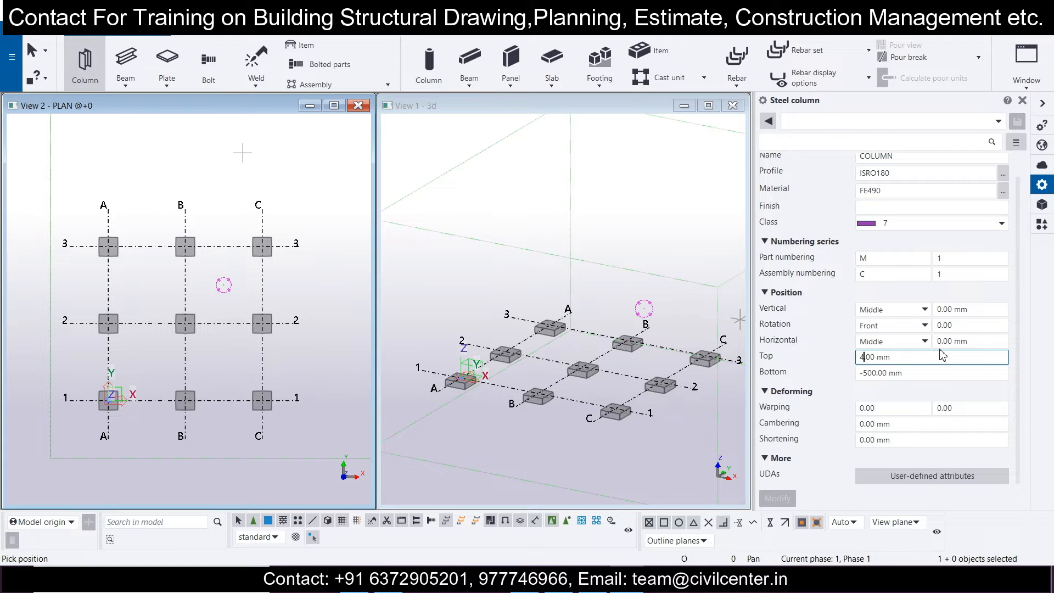
{"action": "left_click", "coordinate": [879, 374]}
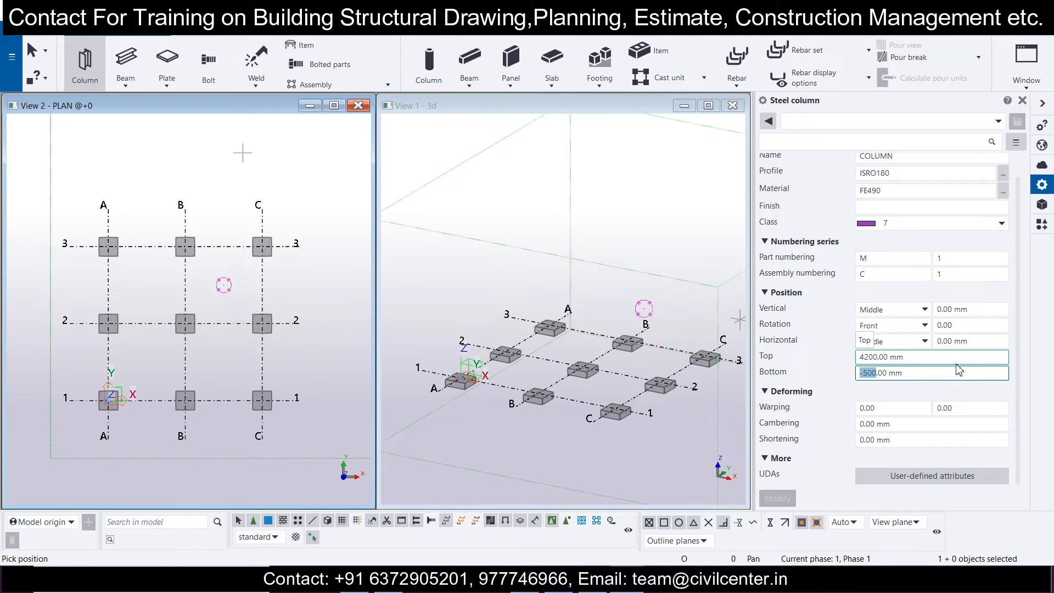
{"action": "scroll", "coordinate": [887, 397], "scroll_direction": "up", "scroll_amount": 1}
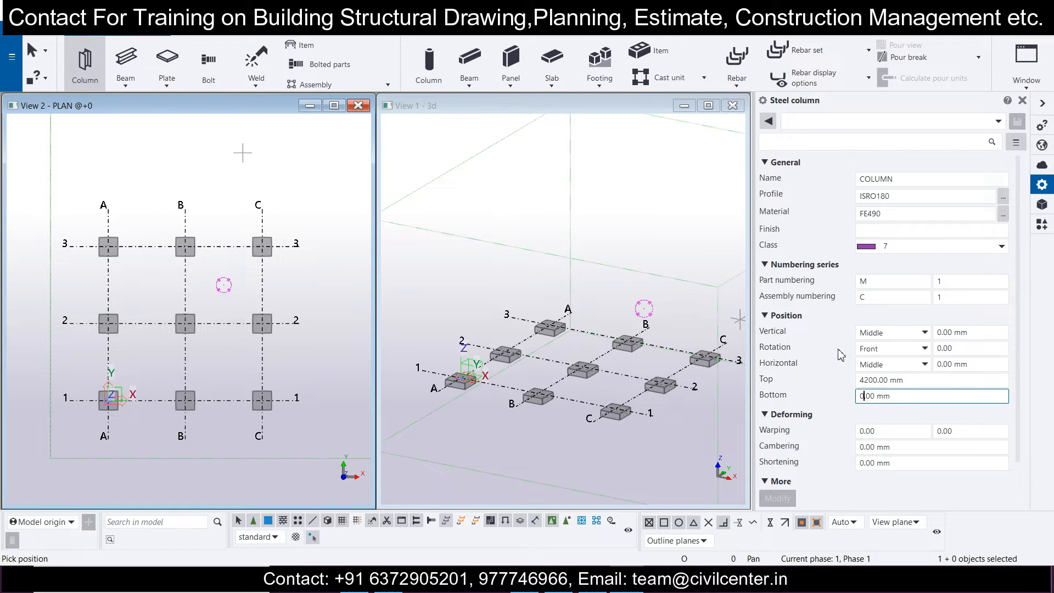
{"action": "scroll", "coordinate": [813, 459], "scroll_direction": "down", "scroll_amount": 1}
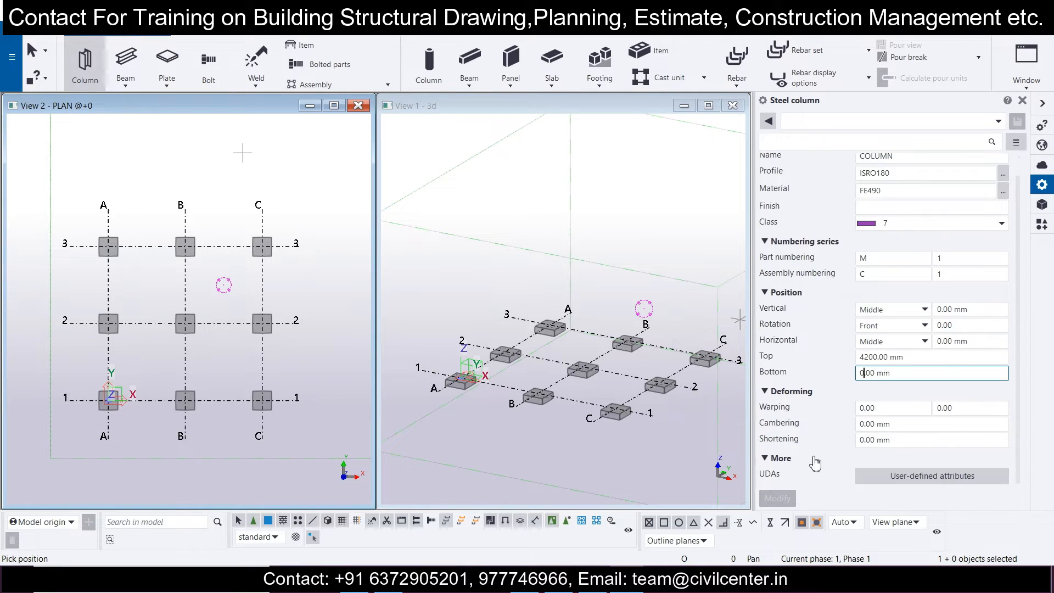
{"action": "scroll", "coordinate": [813, 459], "scroll_direction": "up", "scroll_amount": 1}
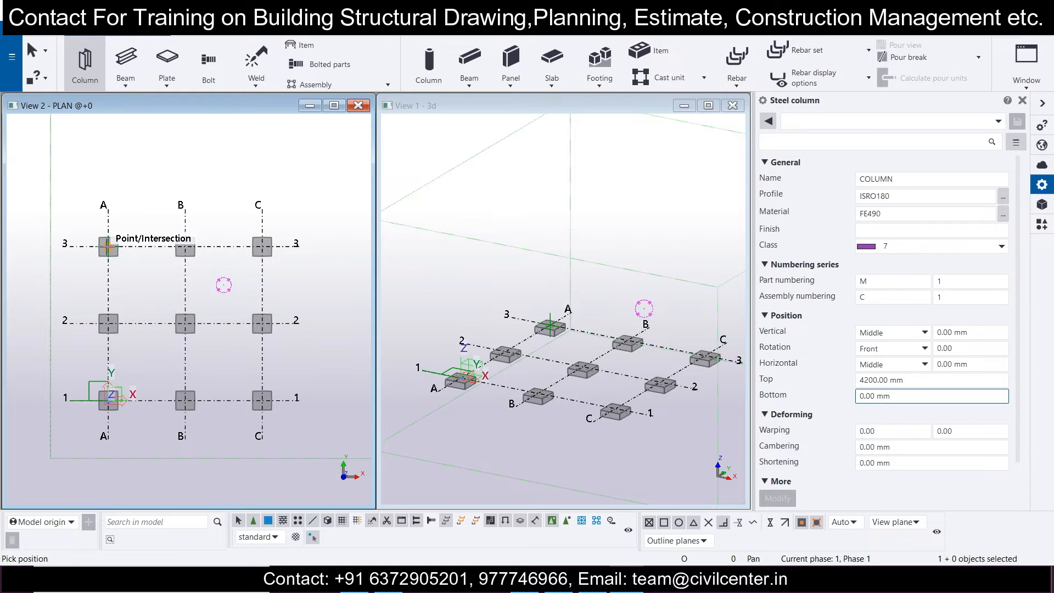
- Place a steel column in the plan view where grid lines A and 3 cross, without expanding the view depth, and inspect its base
{"action": "left_click", "coordinate": [108, 246]}
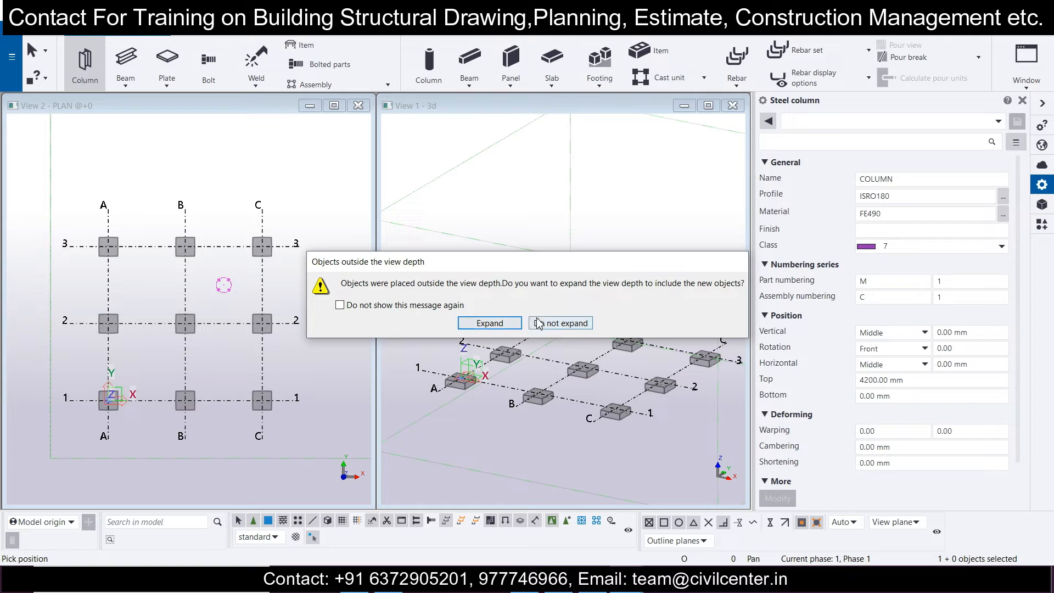
{"action": "left_click", "coordinate": [560, 323]}
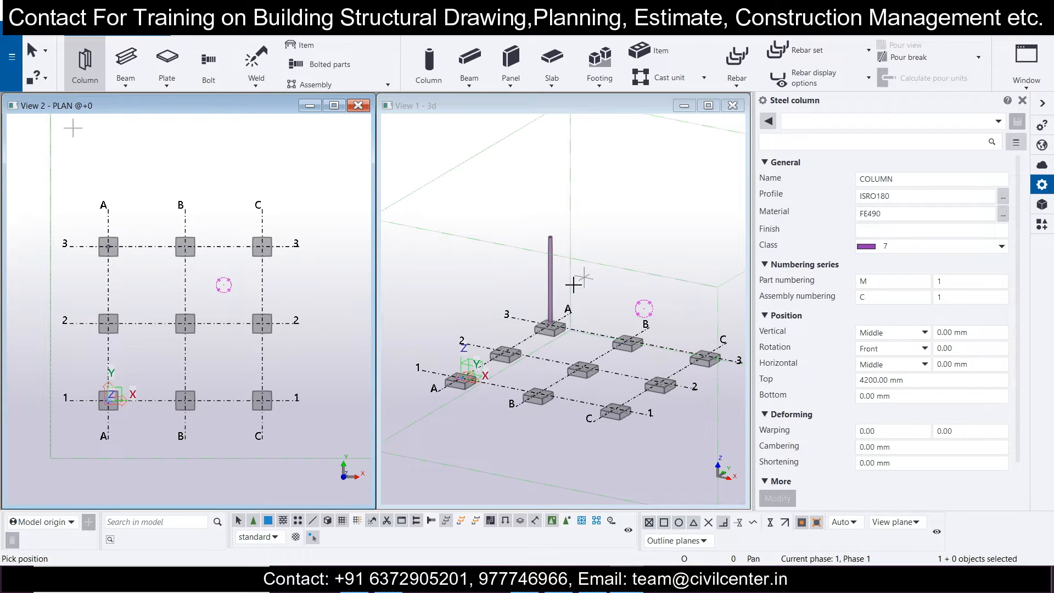
{"action": "scroll", "coordinate": [563, 319], "scroll_direction": "up", "scroll_amount": 4}
{"action": "scroll", "coordinate": [563, 318], "scroll_direction": "up", "scroll_amount": 2}
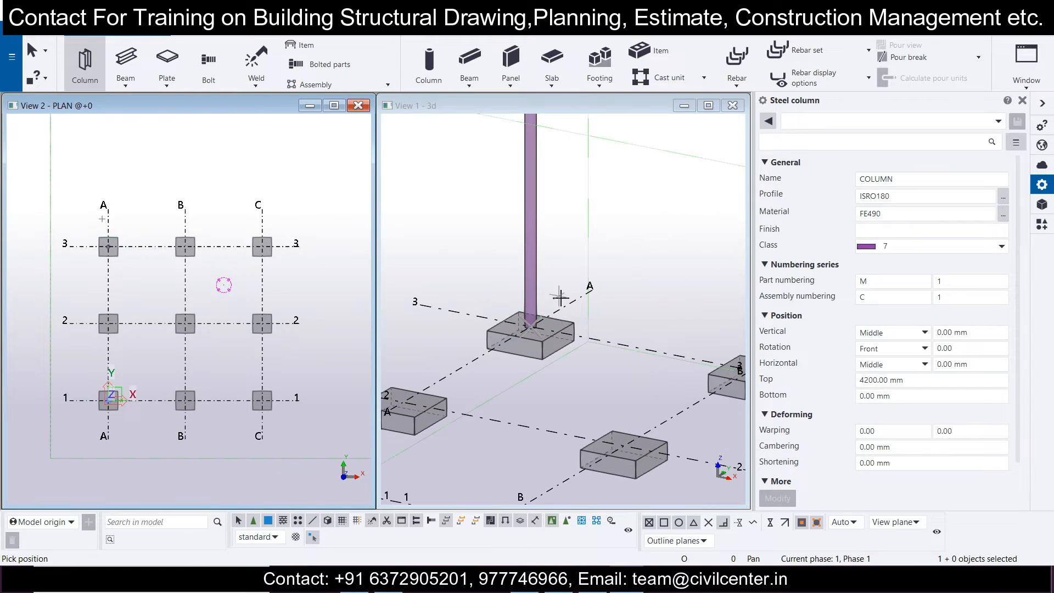
{"action": "scroll", "coordinate": [549, 373], "scroll_direction": "up", "scroll_amount": 3}
{"action": "scroll", "coordinate": [553, 328], "scroll_direction": "down", "scroll_amount": 2}
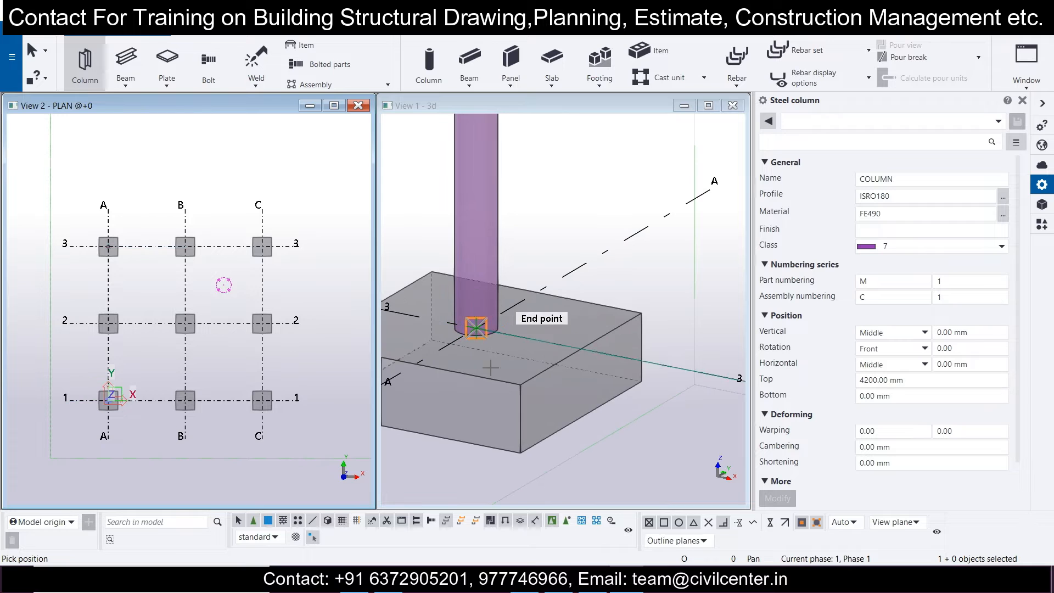
{"action": "scroll", "coordinate": [539, 331], "scroll_direction": "down", "scroll_amount": 3}
{"action": "scroll", "coordinate": [505, 329], "scroll_direction": "down", "scroll_amount": 4}
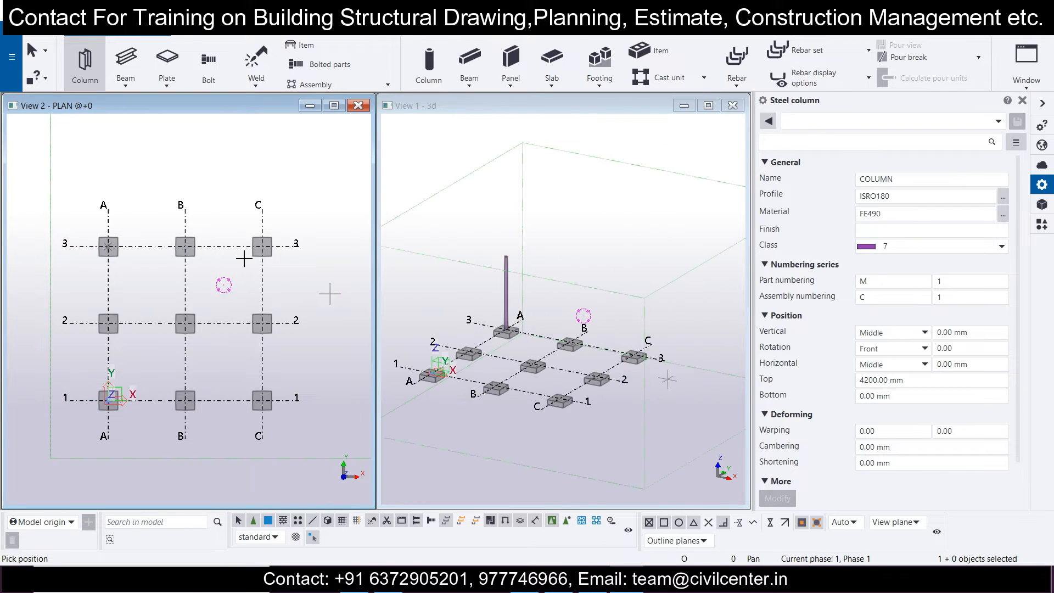
- Place a steel column where grid lines B and 3 cross, without expanding the view depth
{"action": "scroll", "coordinate": [168, 255], "scroll_direction": "up", "scroll_amount": 2}
{"action": "scroll", "coordinate": [134, 195], "scroll_direction": "down", "scroll_amount": 1}
{"action": "left_click_drag", "start_coordinate": [134, 194], "coordinate": [319, 437]}
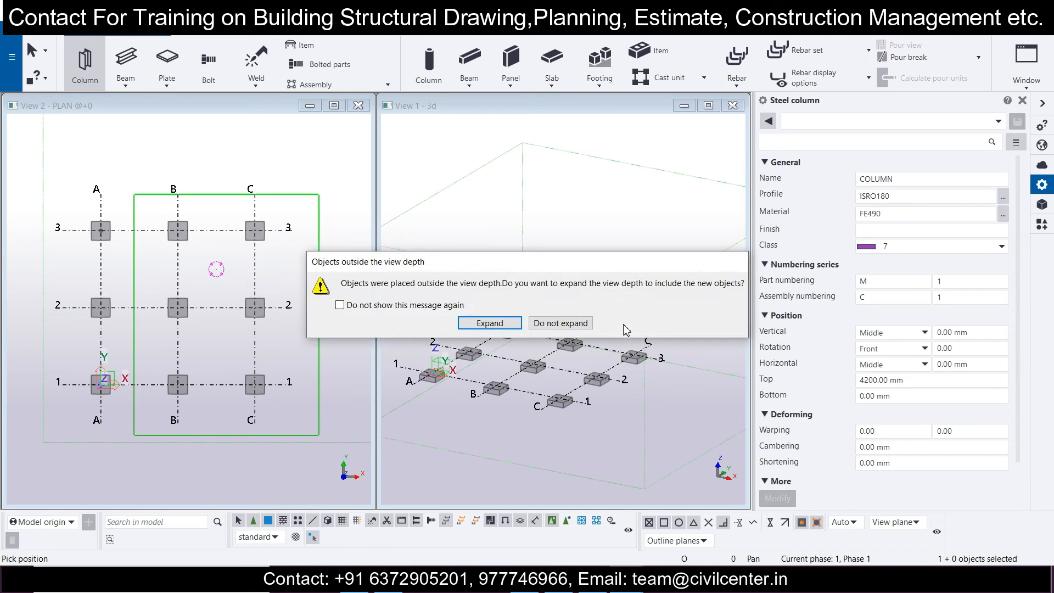
{"action": "left_click_drag", "start_coordinate": [640, 262], "coordinate": [397, 279]}
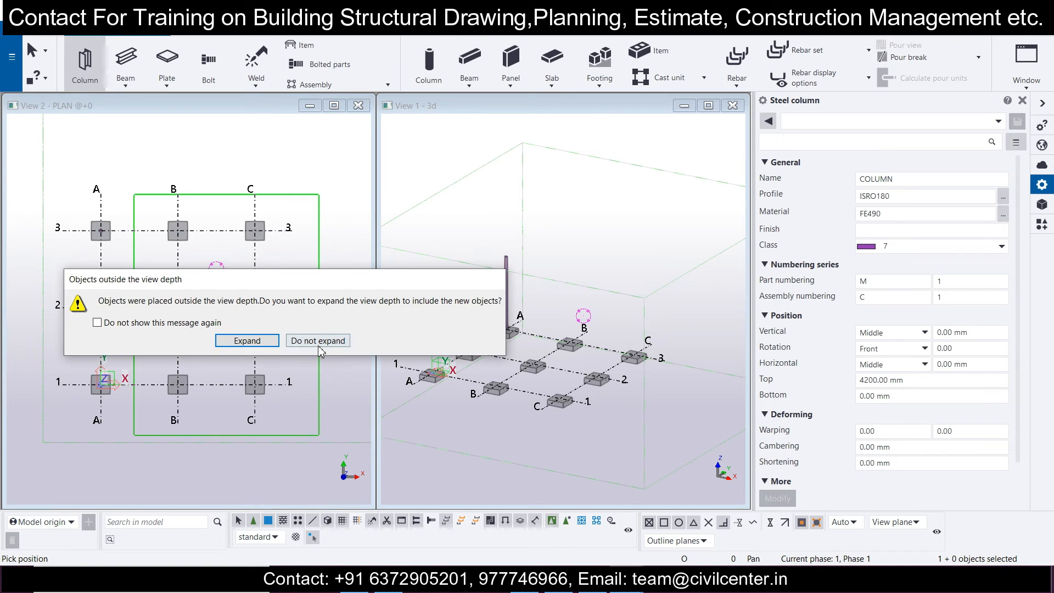
{"action": "left_click", "coordinate": [561, 323]}
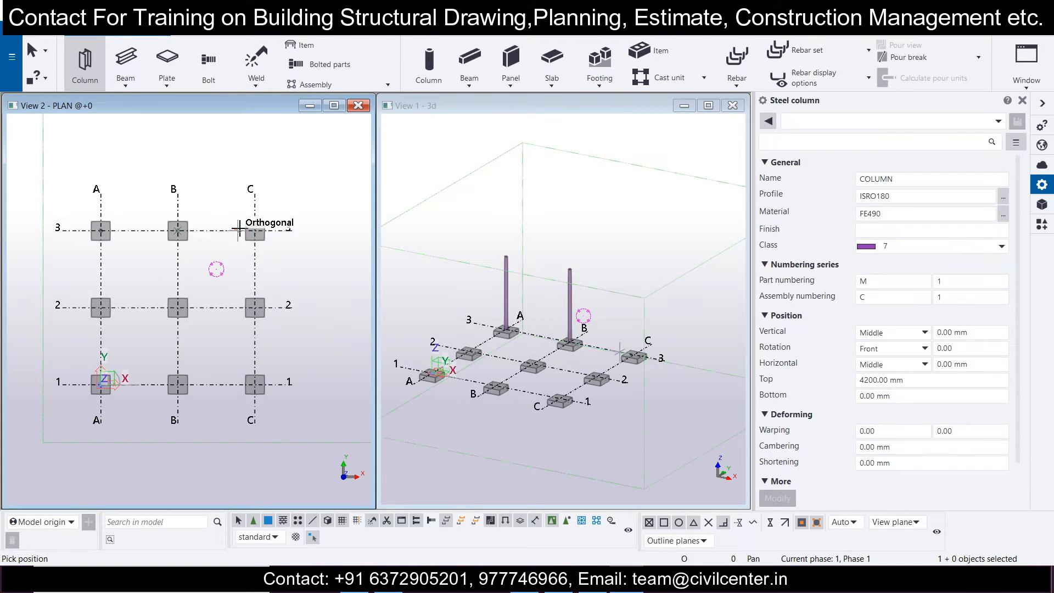
- Place a steel column where grid lines C and 3 cross, without expanding the view depth
{"action": "scroll", "coordinate": [239, 225], "scroll_direction": "up", "scroll_amount": 1}
{"action": "scroll", "coordinate": [239, 225], "scroll_direction": "up", "scroll_amount": 1}
{"action": "left_click_drag", "start_coordinate": [236, 208], "coordinate": [312, 279]}
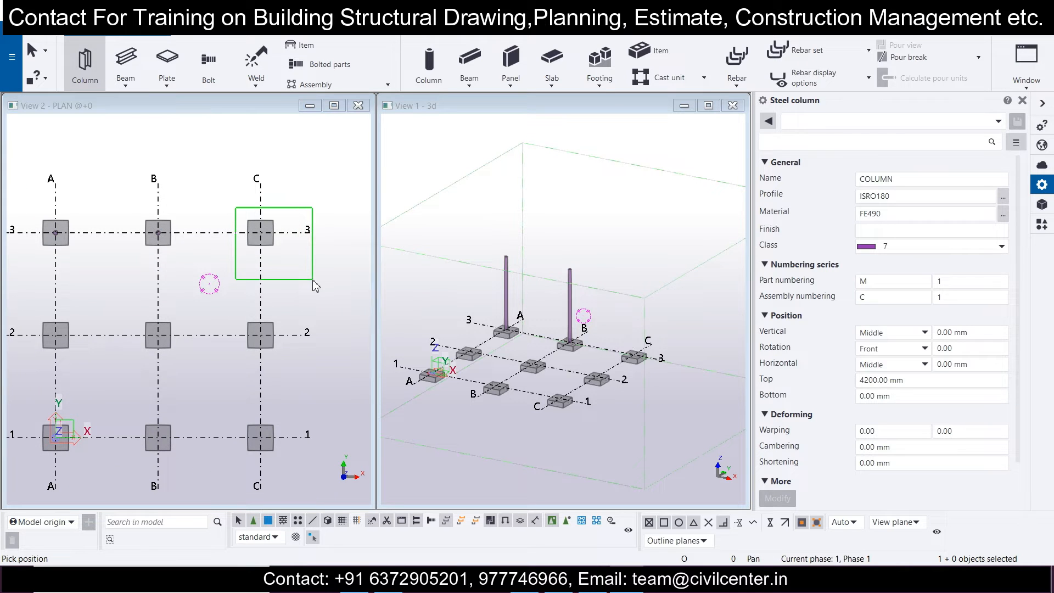
{"action": "left_click", "coordinate": [559, 323]}
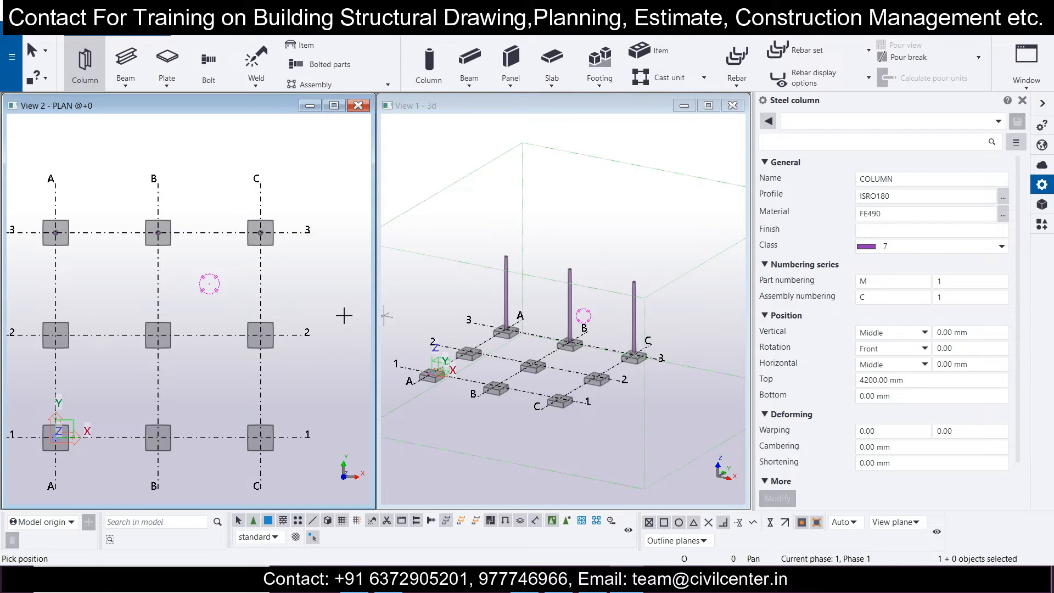
- Place a steel column where grid lines A and 2 cross, suppressing future view-depth messages and leaving the view depth unexpanded
{"action": "scroll", "coordinate": [337, 313], "scroll_direction": "down", "scroll_amount": 2}
{"action": "scroll", "coordinate": [127, 329], "scroll_direction": "down", "scroll_amount": 2}
{"action": "scroll", "coordinate": [127, 330], "scroll_direction": "up", "scroll_amount": 2}
{"action": "scroll", "coordinate": [127, 330], "scroll_direction": "down", "scroll_amount": 1}
{"action": "scroll", "coordinate": [145, 351], "scroll_direction": "up", "scroll_amount": 4}
{"action": "scroll", "coordinate": [145, 352], "scroll_direction": "down", "scroll_amount": 4}
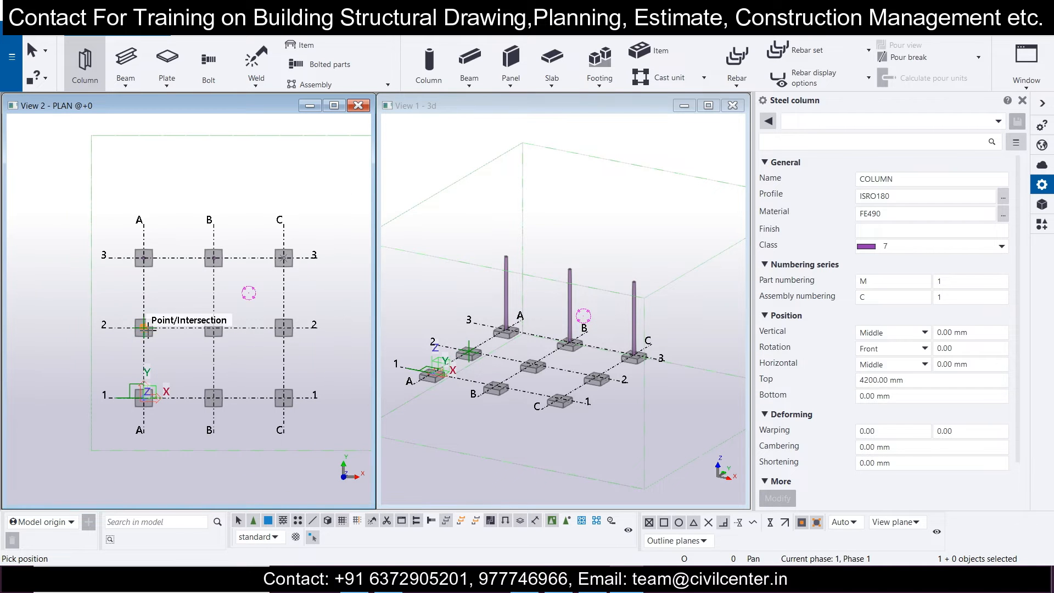
{"action": "left_click", "coordinate": [147, 329]}
{"action": "left_click", "coordinate": [374, 306]}
{"action": "left_click", "coordinate": [489, 324]}
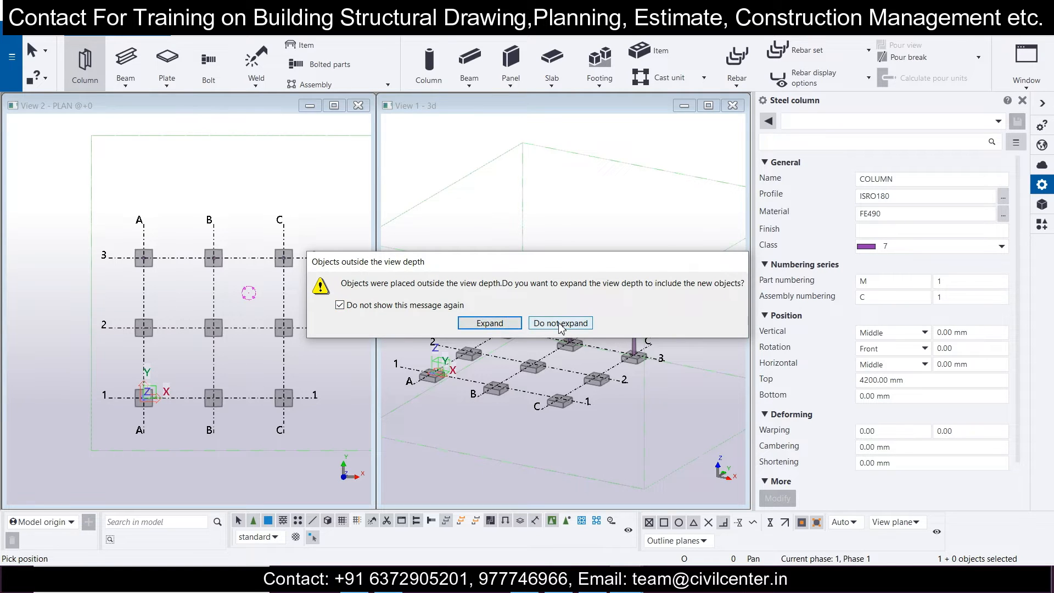
- Place steel columns at the remaining intersections of grid line 2 with B and C, and of grid line 1 with A, B and C
{"action": "scroll", "coordinate": [195, 331], "scroll_direction": "up", "scroll_amount": 1}
{"action": "left_click", "coordinate": [219, 325]}
{"action": "left_click", "coordinate": [312, 325]}
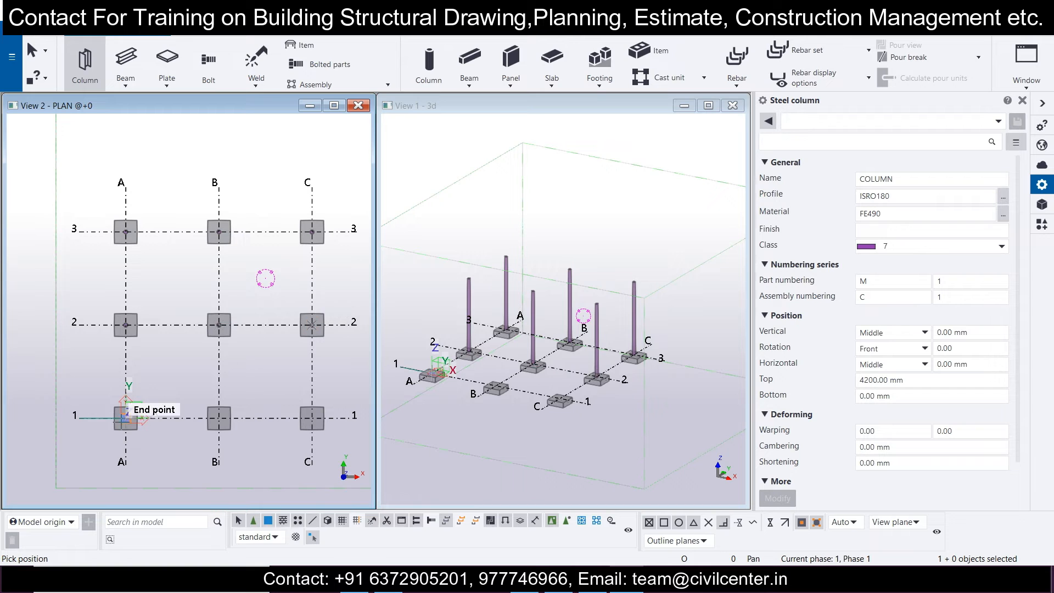
{"action": "left_click", "coordinate": [126, 418]}
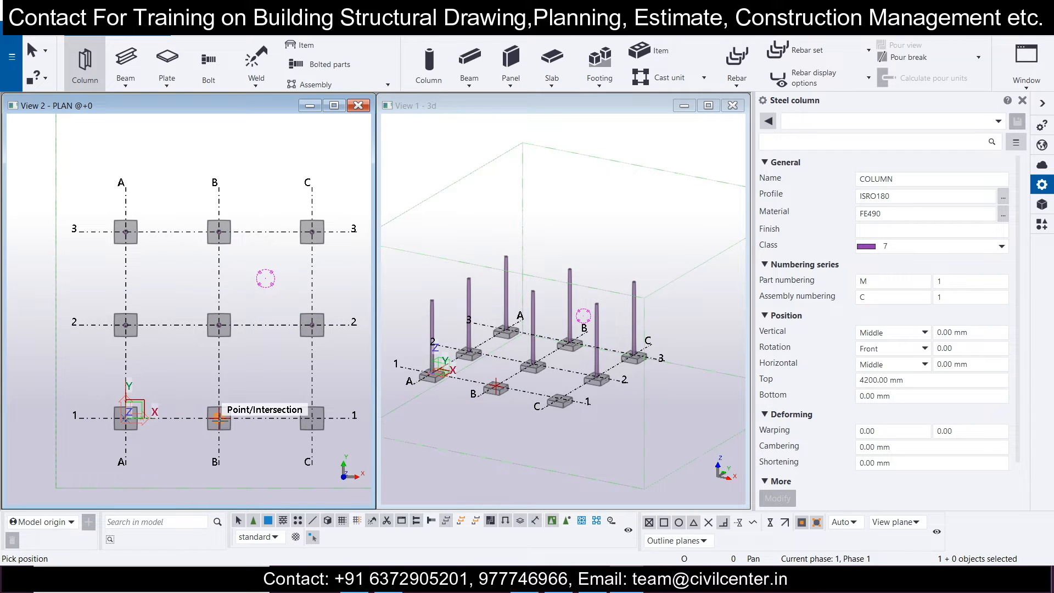
{"action": "left_click", "coordinate": [218, 418]}
{"action": "left_click", "coordinate": [316, 418]}
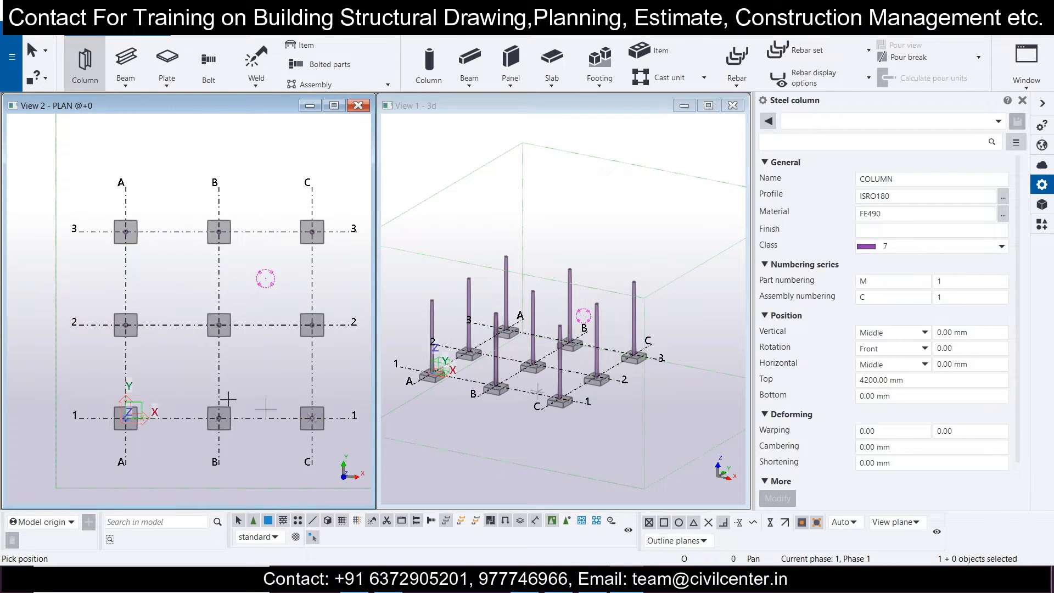
- Examine the steel columns on their footings in the 3D view
{"action": "scroll", "coordinate": [236, 390], "scroll_direction": "down", "scroll_amount": 2}
{"action": "scroll", "coordinate": [574, 385], "scroll_direction": "up", "scroll_amount": 2}
{"action": "scroll", "coordinate": [571, 390], "scroll_direction": "down", "scroll_amount": 2}
{"action": "middle_click_drag", "start_coordinate": [542, 407], "coordinate": [565, 435]}
{"action": "scroll", "coordinate": [585, 445], "scroll_direction": "up", "scroll_amount": 2}
{"action": "scroll", "coordinate": [585, 445], "scroll_direction": "down", "scroll_amount": 2}
{"action": "scroll", "coordinate": [585, 445], "scroll_direction": "up", "scroll_amount": 2}
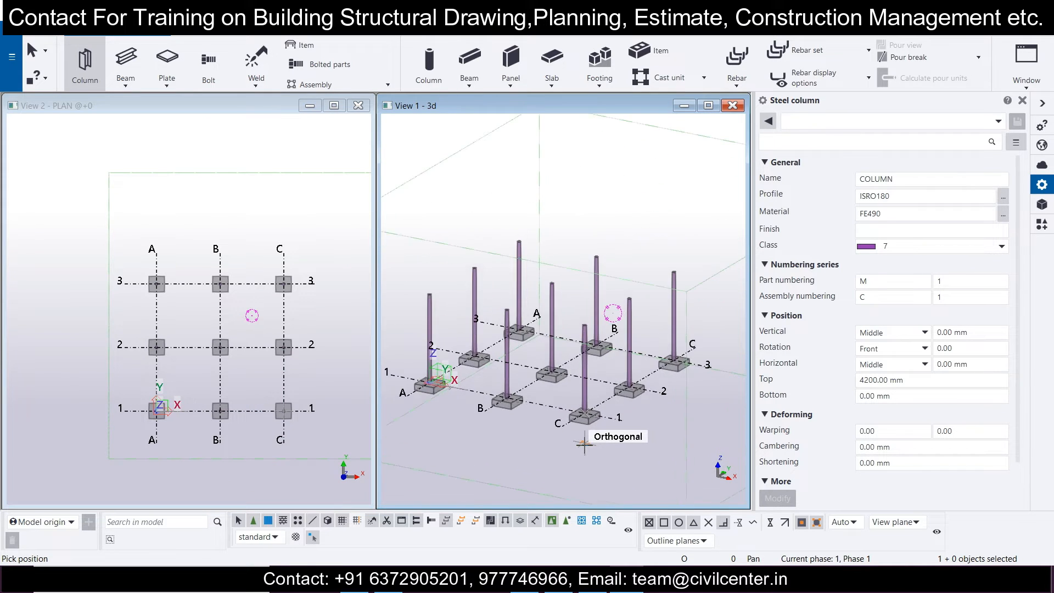
{"action": "scroll", "coordinate": [592, 470], "scroll_direction": "down", "scroll_amount": 2}
{"action": "scroll", "coordinate": [592, 470], "scroll_direction": "up", "scroll_amount": 2}
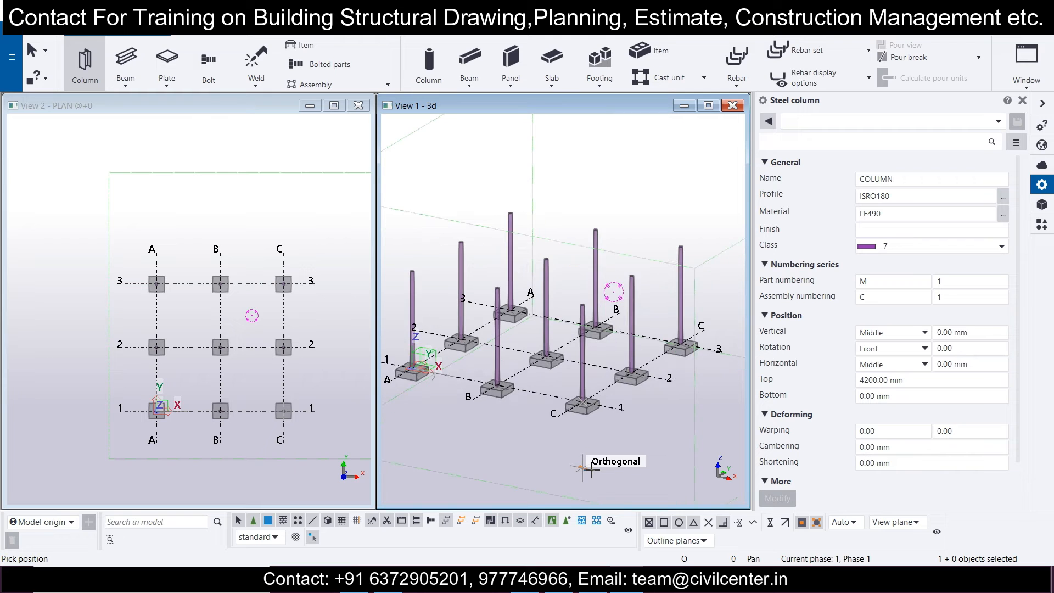
{"action": "scroll", "coordinate": [592, 470], "scroll_direction": "down", "scroll_amount": 2}
{"action": "scroll", "coordinate": [592, 469], "scroll_direction": "up", "scroll_amount": 2}
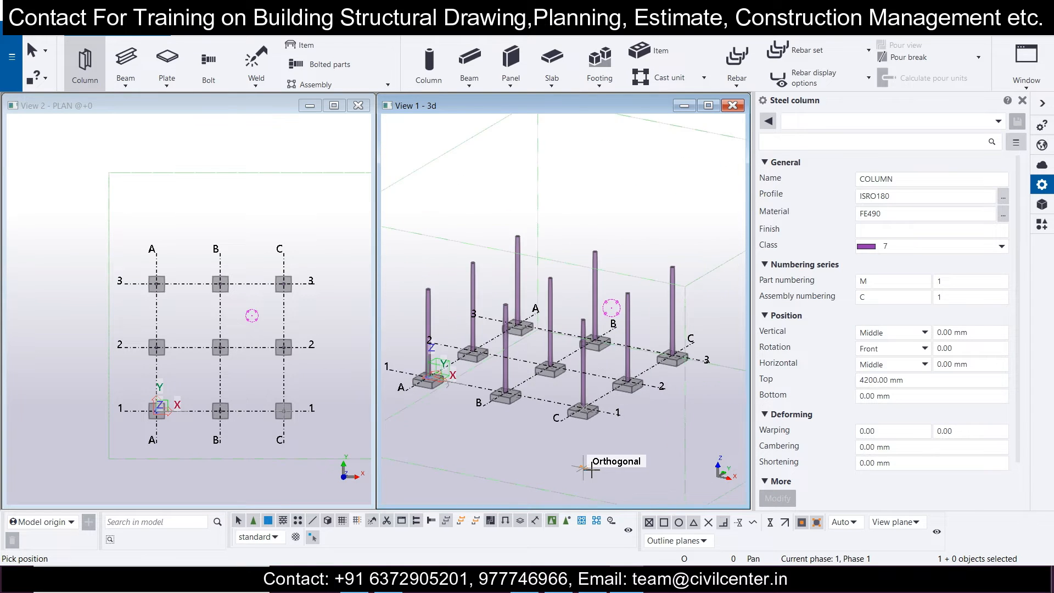
{"action": "scroll", "coordinate": [591, 470], "scroll_direction": "down", "scroll_amount": 2}
{"action": "scroll", "coordinate": [256, 406], "scroll_direction": "down", "scroll_amount": 1}
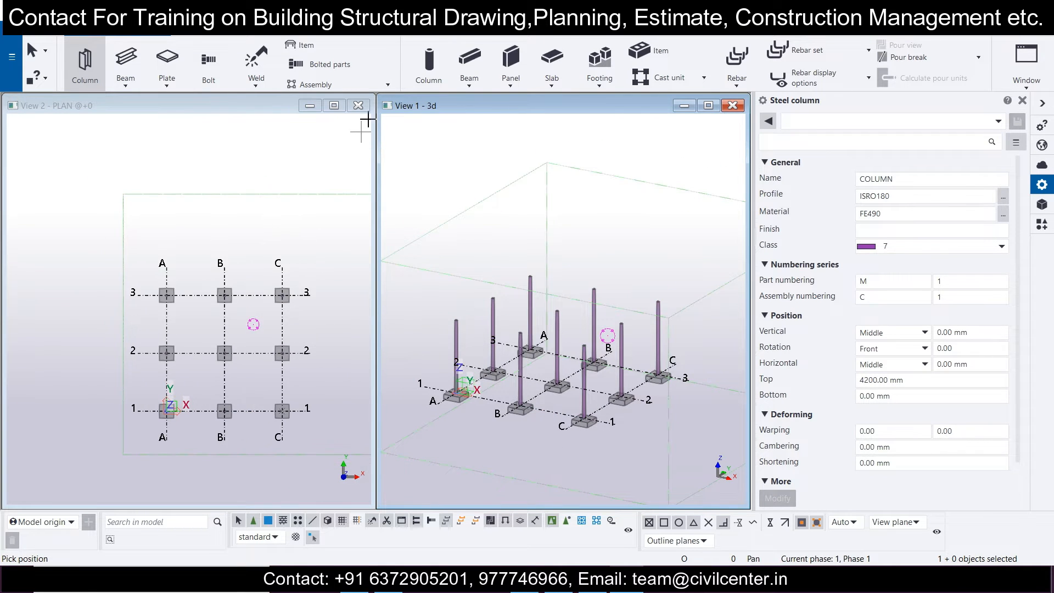
- Close the PLAN @+0 view and make the PLAN @+1.2 view visible instead
{"action": "left_click", "coordinate": [364, 108]}
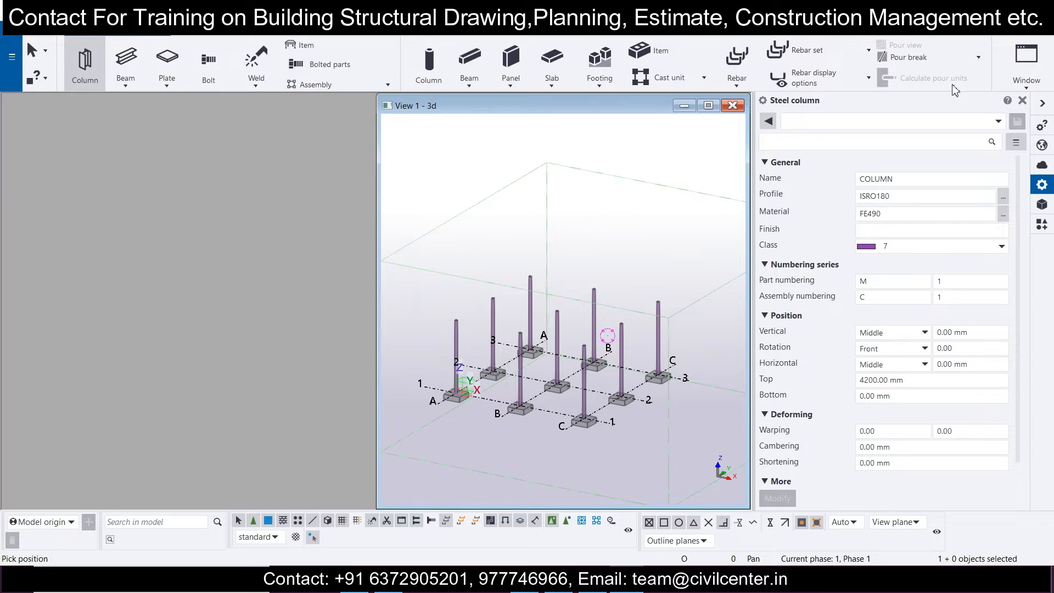
{"action": "left_click", "coordinate": [1038, 88]}
{"action": "left_click", "coordinate": [969, 163]}
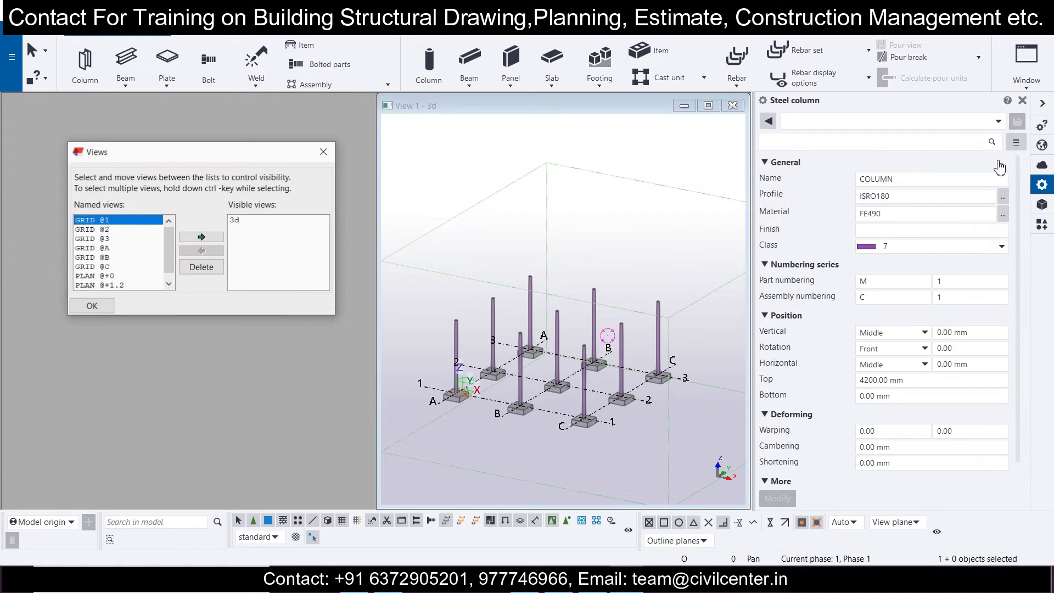
{"action": "scroll", "coordinate": [138, 269], "scroll_direction": "down", "scroll_amount": 1}
{"action": "left_click", "coordinate": [121, 278]}
{"action": "left_click", "coordinate": [212, 239]}
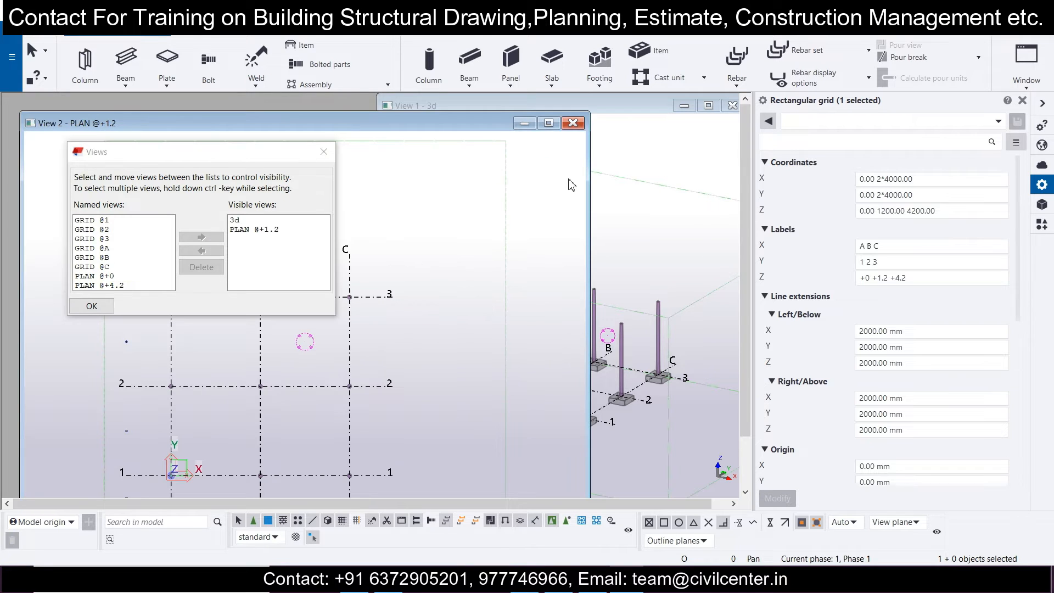
- Tile the plan and 3D views vertically and close the view list
{"action": "left_click", "coordinate": [1028, 76]}
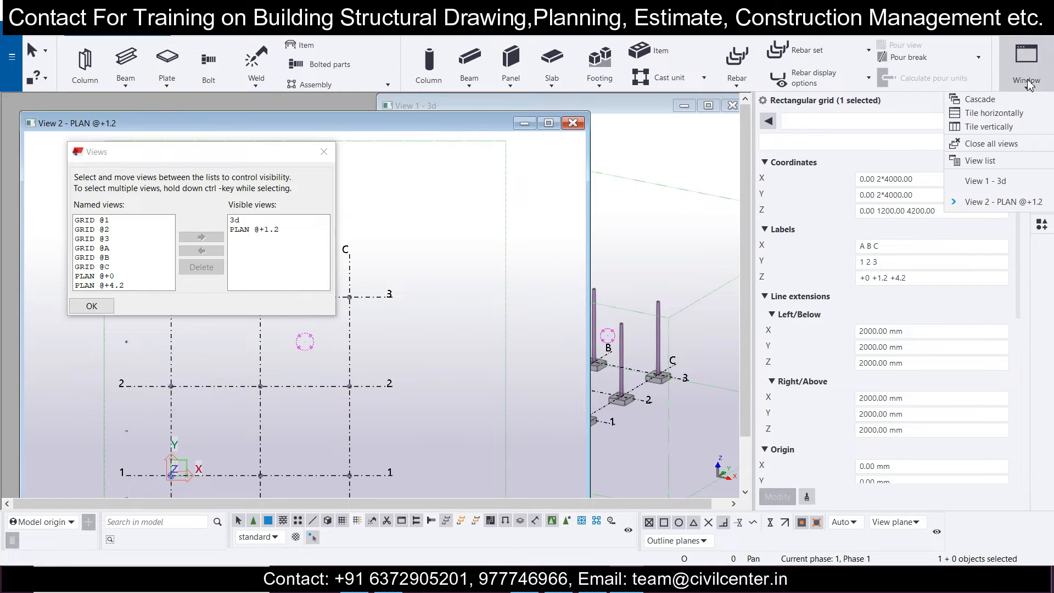
{"action": "left_click", "coordinate": [1004, 126]}
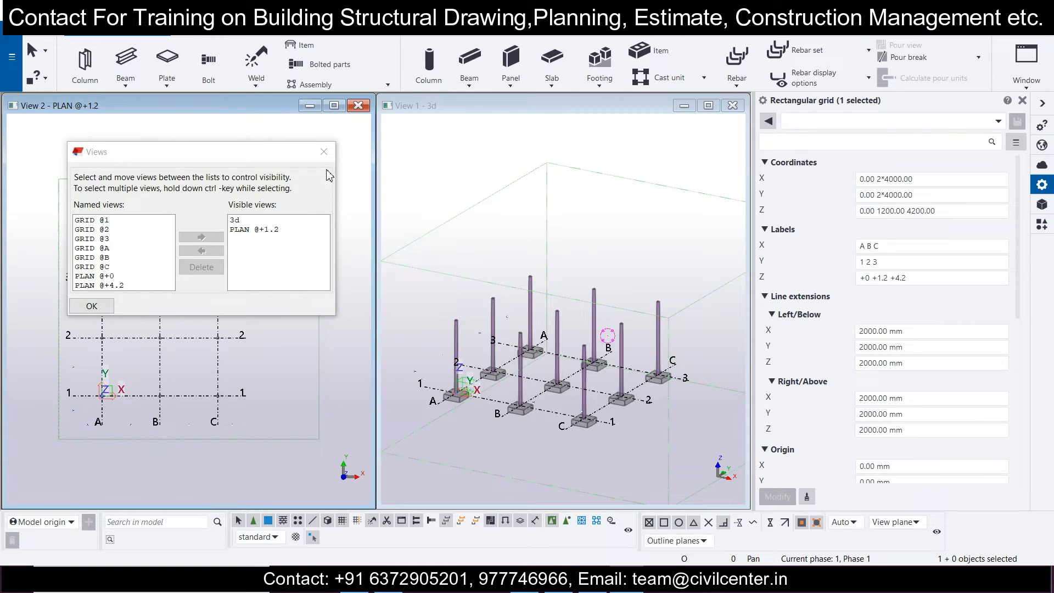
{"action": "left_click", "coordinate": [324, 151]}
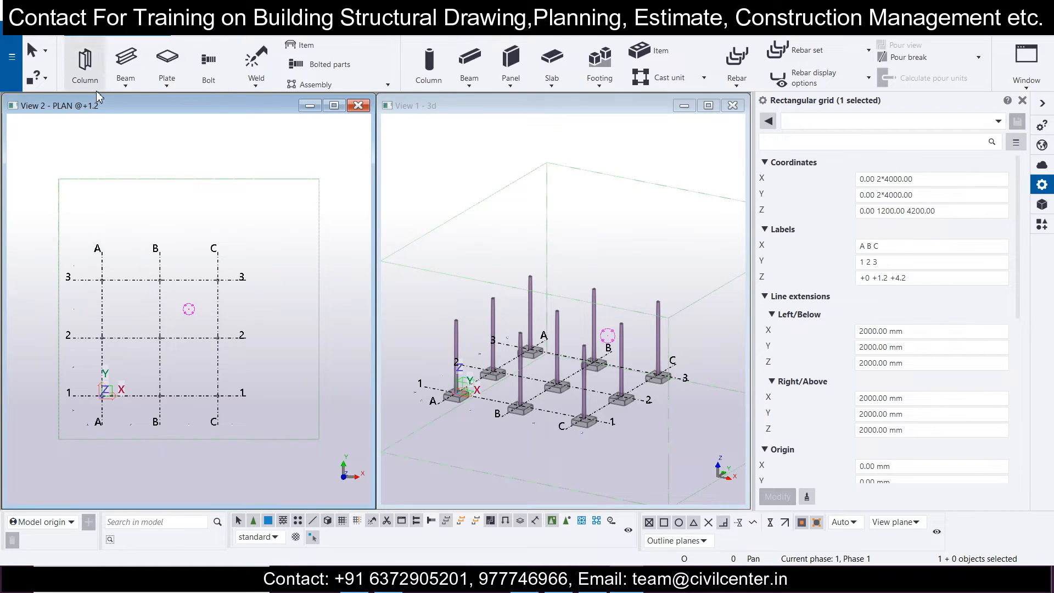
- Start a steel beam and expand the TE circular hollow sections in its profile catalogue
{"action": "left_click", "coordinate": [125, 82]}
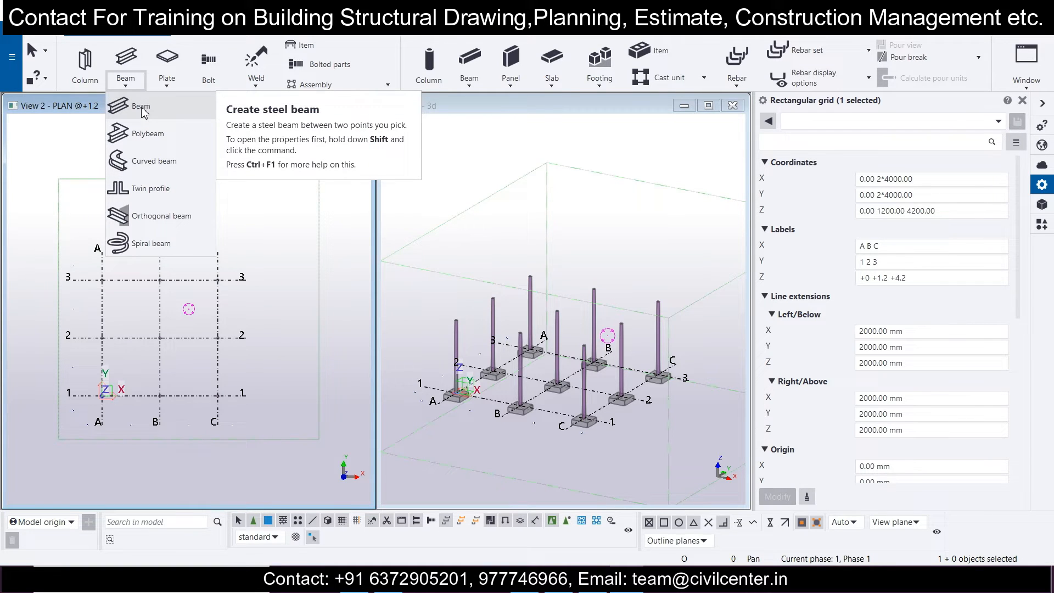
{"action": "left_click", "coordinate": [141, 106]}
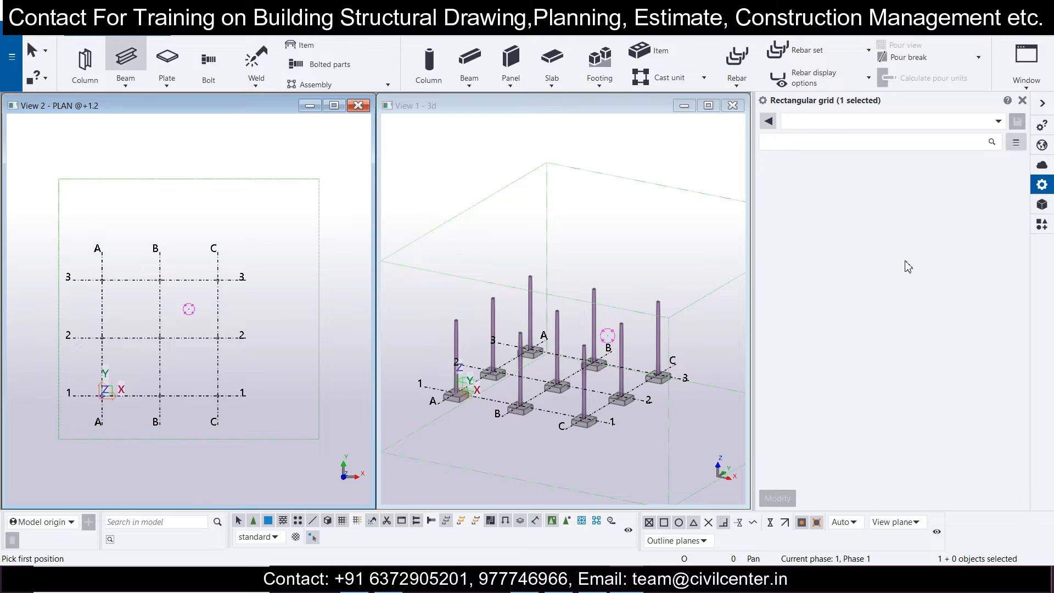
{"action": "left_click", "coordinate": [1003, 196]}
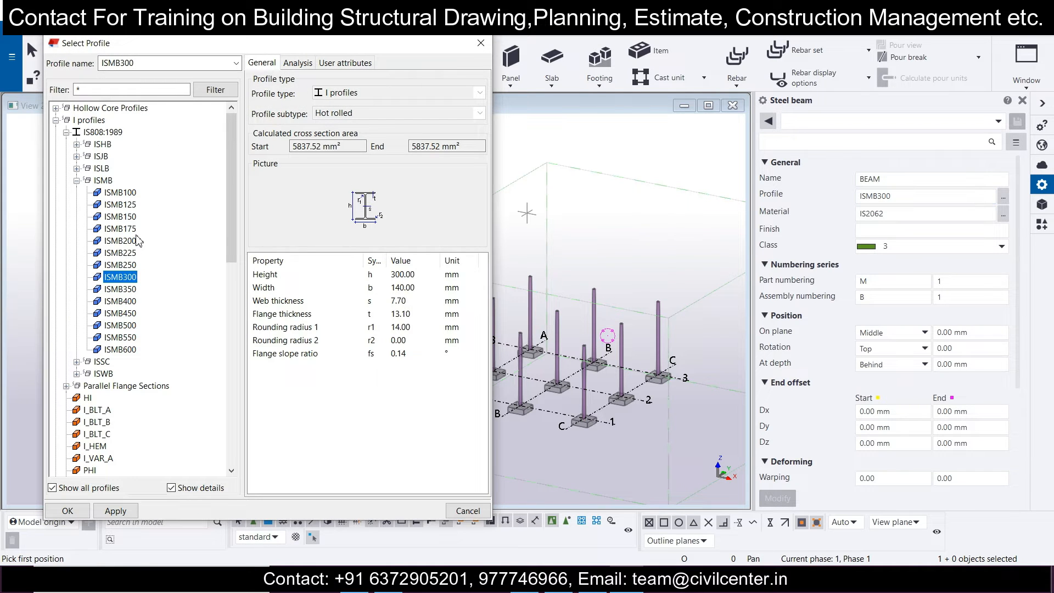
{"action": "scroll", "coordinate": [137, 240], "scroll_direction": "down", "scroll_amount": 8}
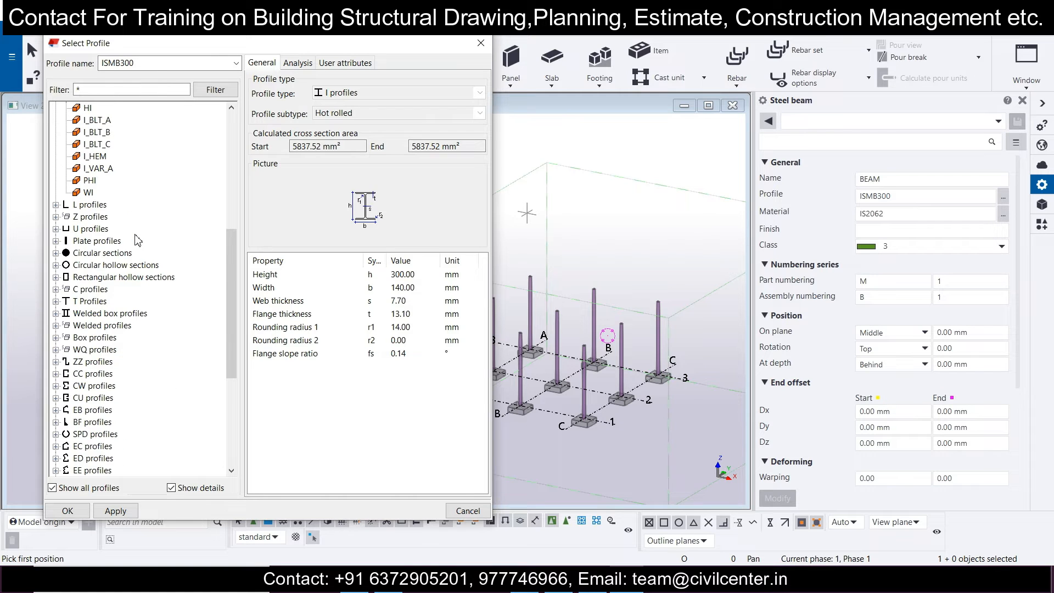
{"action": "left_click", "coordinate": [83, 253]}
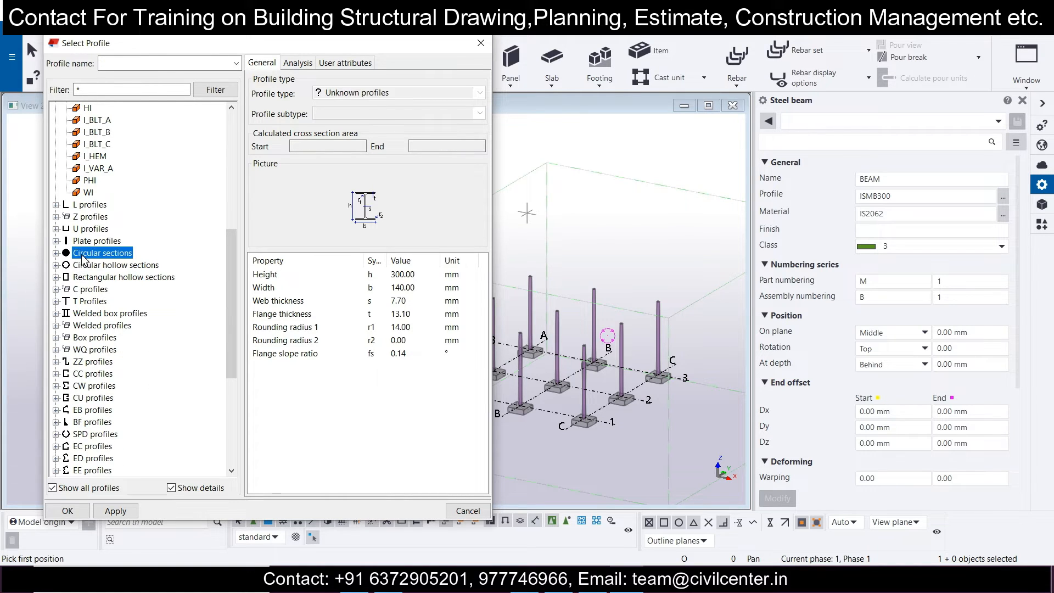
{"action": "left_click", "coordinate": [83, 266]}
{"action": "left_click", "coordinate": [56, 265]}
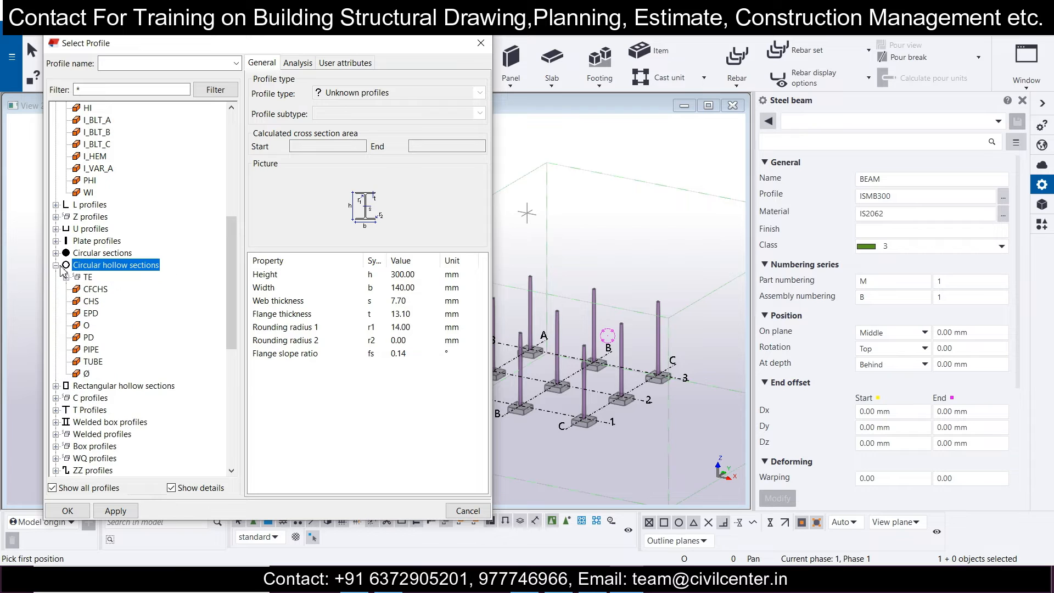
{"action": "left_click", "coordinate": [67, 278]}
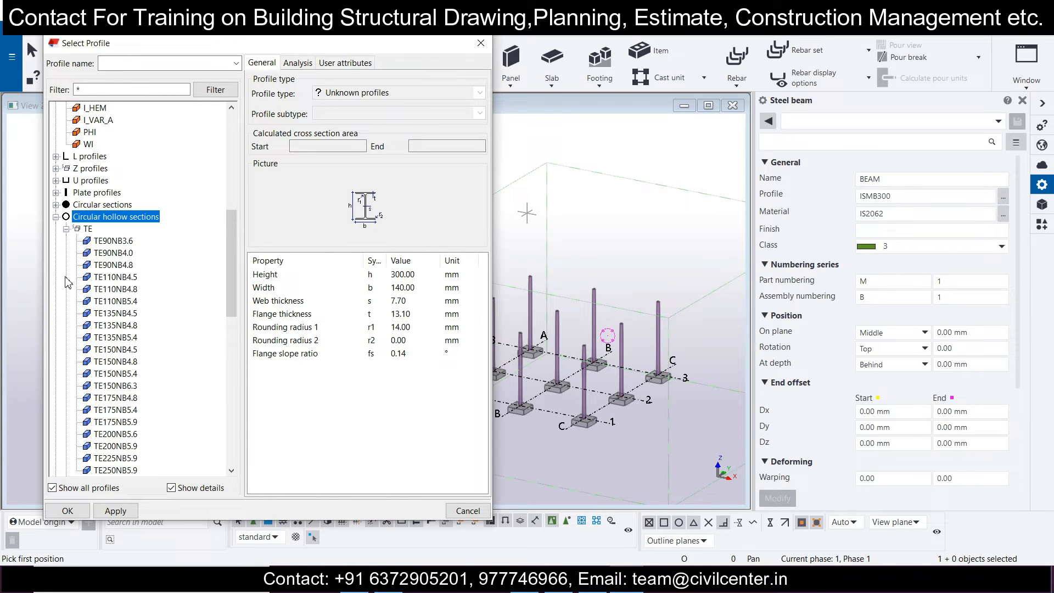
- Compare the TE tube sizes and set the beam's profile to TE135NB5.4
{"action": "left_click", "coordinate": [124, 326]}
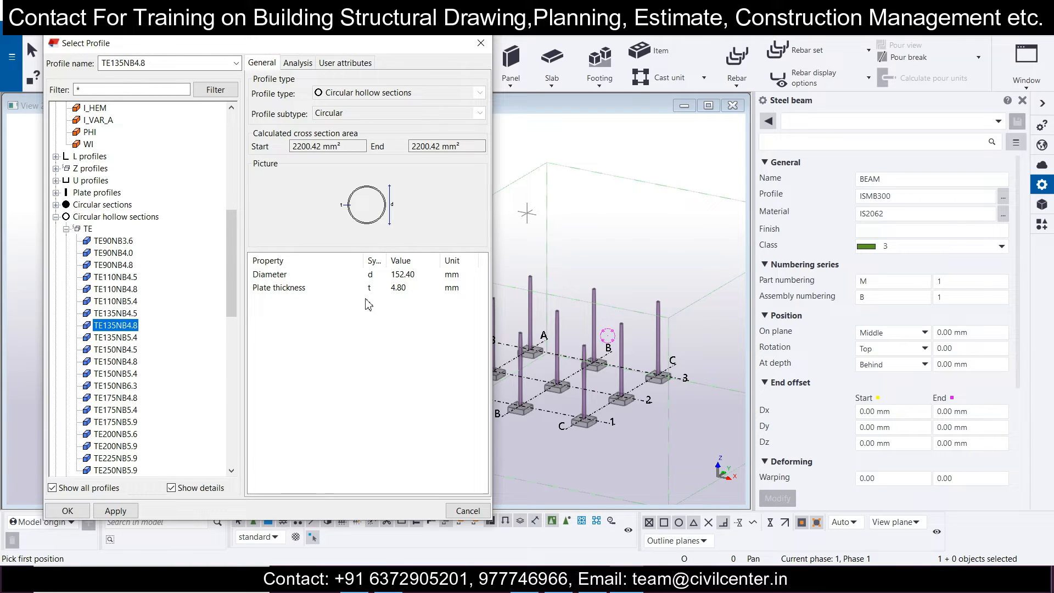
{"action": "scroll", "coordinate": [134, 373], "scroll_direction": "down", "scroll_amount": 1}
{"action": "left_click", "coordinate": [129, 375]}
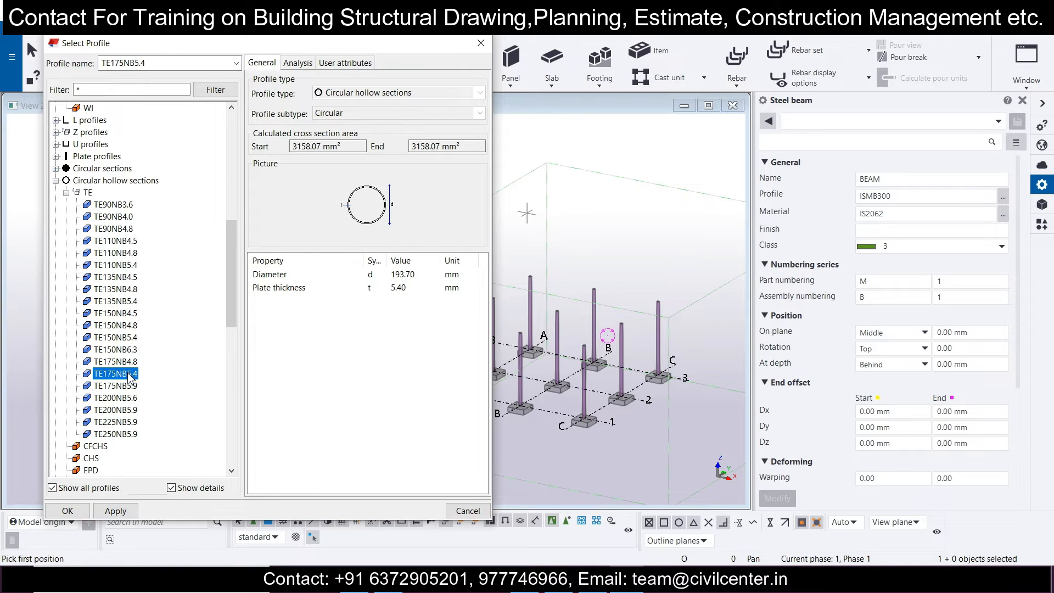
{"action": "left_click", "coordinate": [127, 350]}
{"action": "left_click", "coordinate": [129, 337]}
{"action": "left_click", "coordinate": [129, 315]}
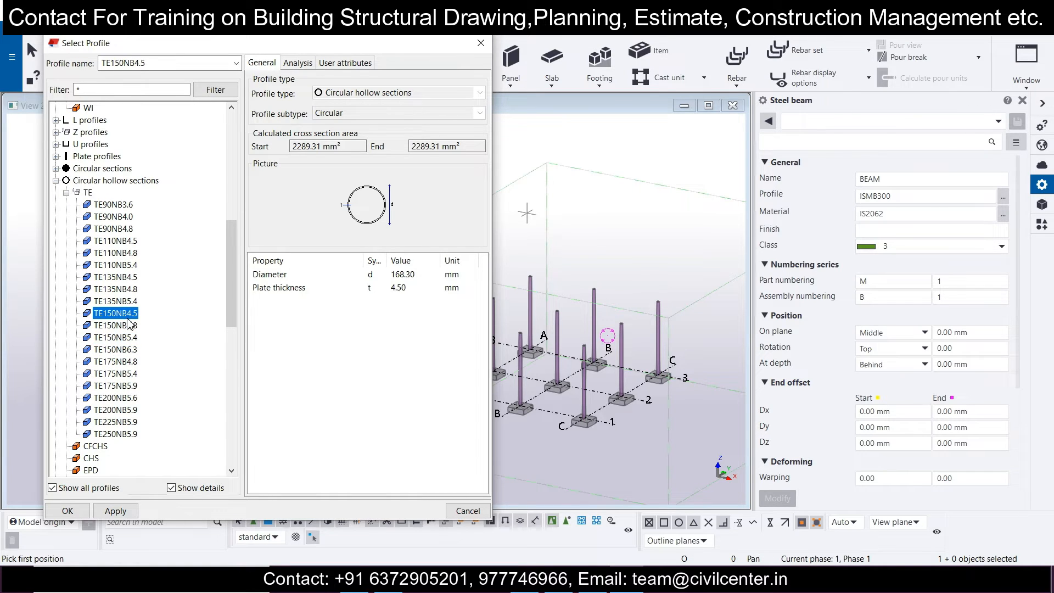
{"action": "left_click", "coordinate": [129, 302]}
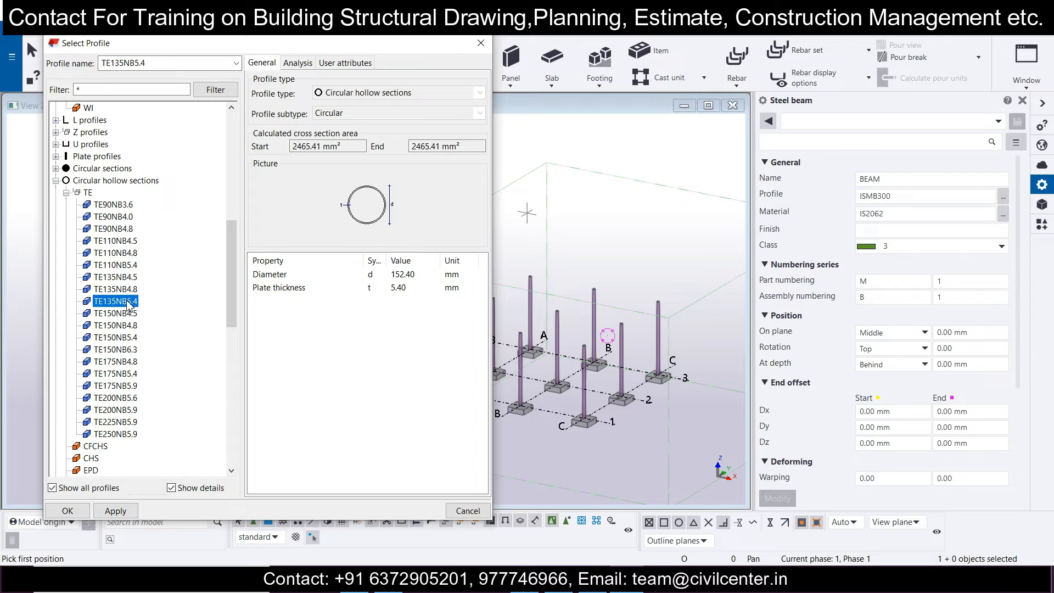
{"action": "double_click", "coordinate": [127, 302]}
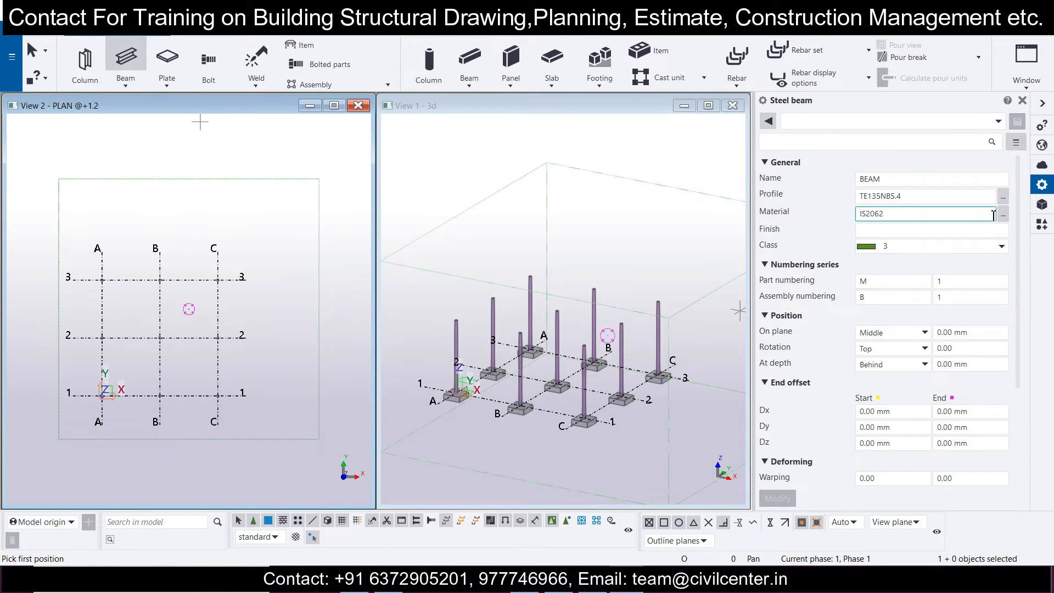
- Set the steel beam's material to FE490
{"action": "left_click", "coordinate": [1003, 214]}
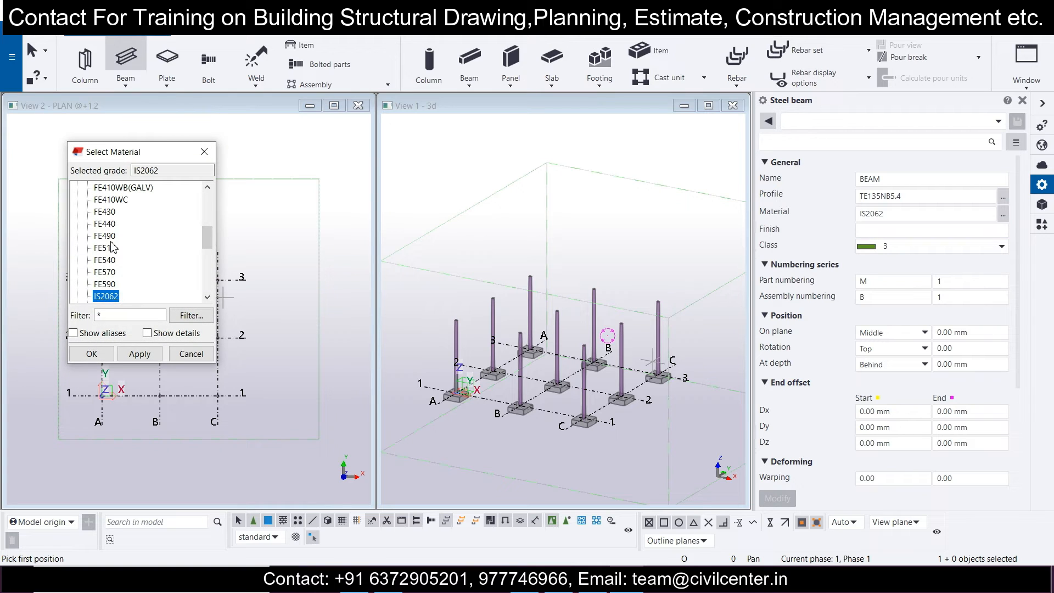
{"action": "left_click", "coordinate": [105, 235]}
{"action": "left_click", "coordinate": [139, 354]}
{"action": "left_click", "coordinate": [91, 354]}
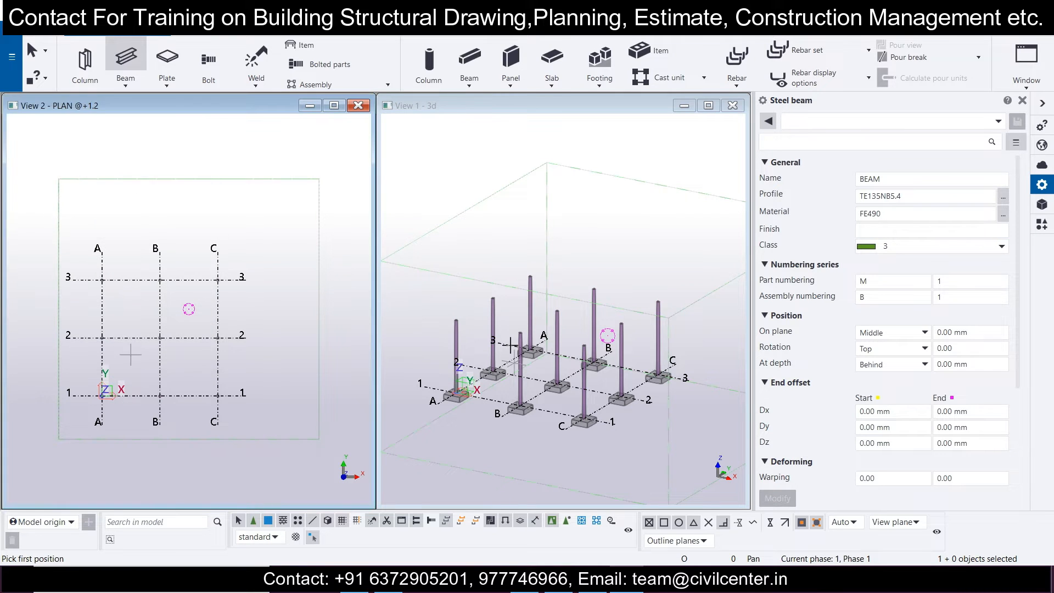
- Review the beam's position, end offset, deforming and curved beam settings, and examine grid line 3 in the plan
{"action": "scroll", "coordinate": [927, 360], "scroll_direction": "down", "scroll_amount": 1}
{"action": "left_click", "coordinate": [923, 394]}
{"action": "scroll", "coordinate": [924, 394], "scroll_direction": "down", "scroll_amount": 3}
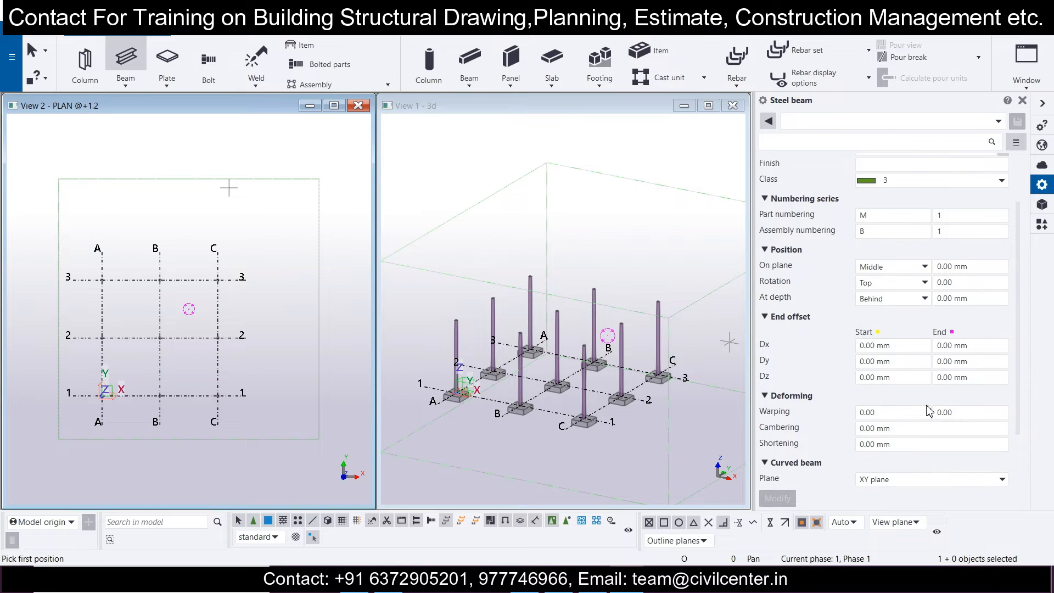
{"action": "scroll", "coordinate": [110, 270], "scroll_direction": "up", "scroll_amount": 5}
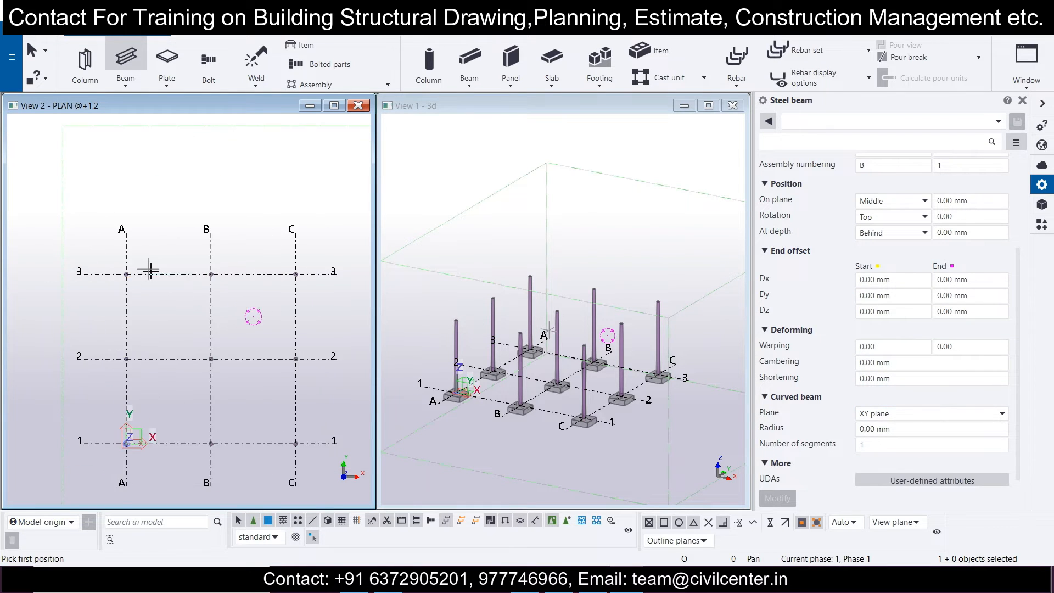
{"action": "scroll", "coordinate": [166, 291], "scroll_direction": "down", "scroll_amount": 1}
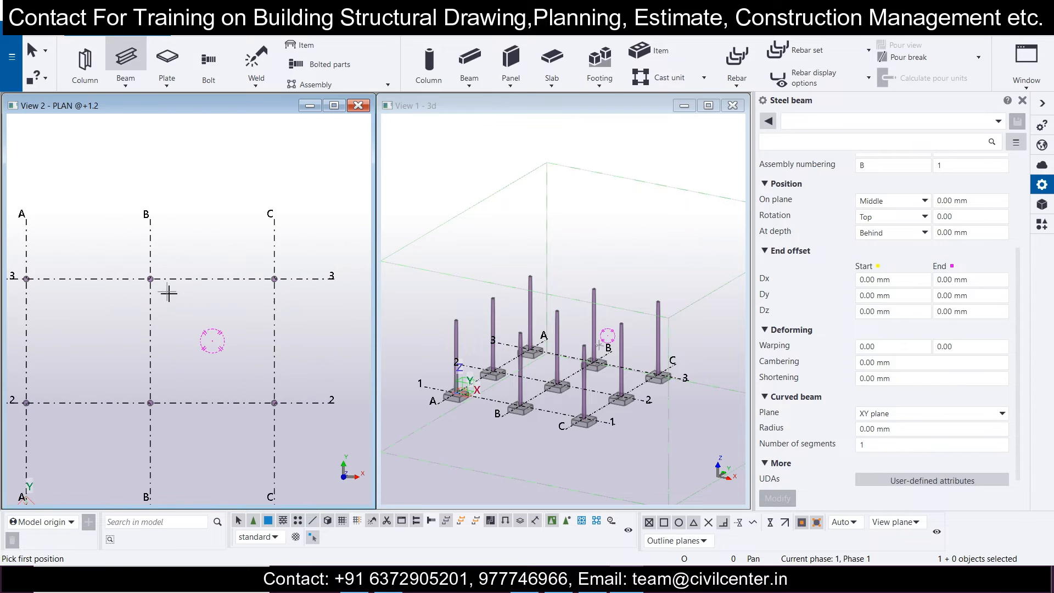
{"action": "scroll", "coordinate": [38, 271], "scroll_direction": "down", "scroll_amount": 1}
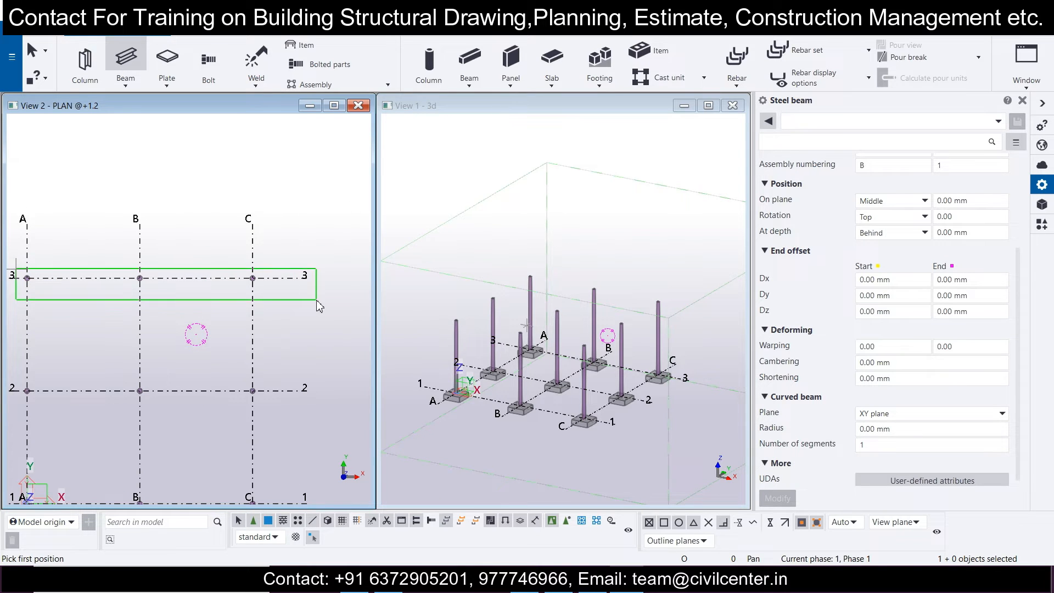
- Place two steel beams along grid line 3 at level +1.2, one from A to B and one from B to C
{"action": "left_click", "coordinate": [26, 278]}
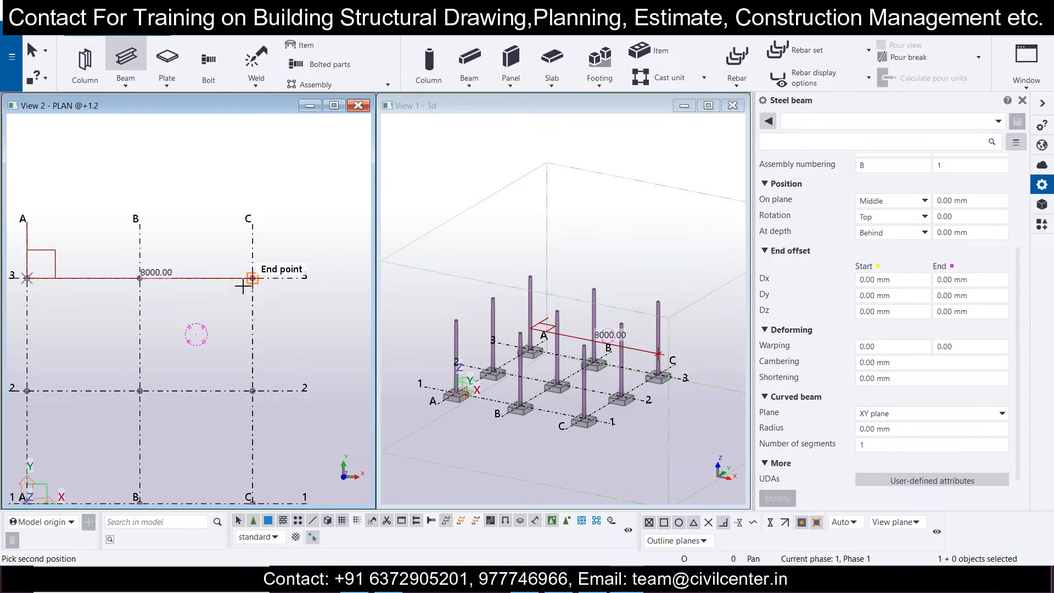
{"action": "scroll", "coordinate": [55, 297], "scroll_direction": "up", "scroll_amount": 2}
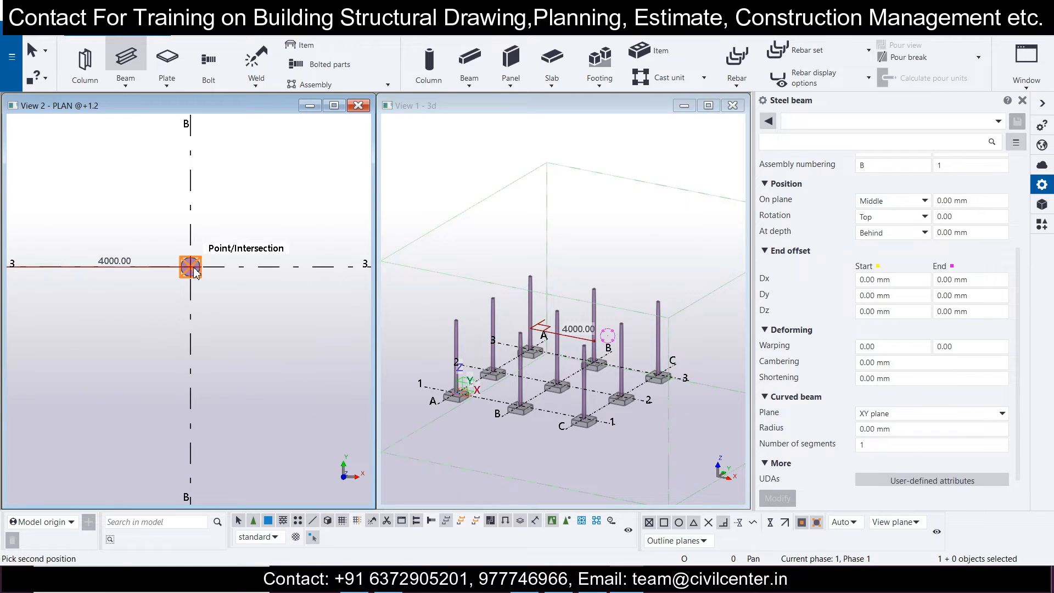
{"action": "left_click", "coordinate": [190, 267]}
{"action": "left_click", "coordinate": [213, 289]}
{"action": "scroll", "coordinate": [220, 291], "scroll_direction": "down", "scroll_amount": 3}
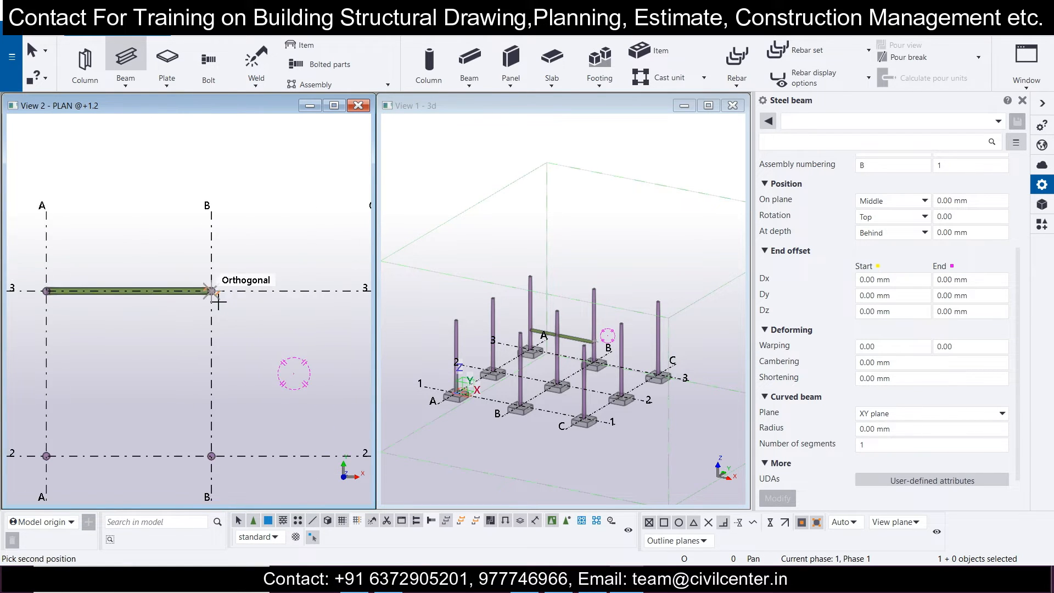
{"action": "scroll", "coordinate": [307, 294], "scroll_direction": "up", "scroll_amount": 2}
{"action": "left_click", "coordinate": [307, 295]}
{"action": "scroll", "coordinate": [272, 371], "scroll_direction": "down", "scroll_amount": 4}
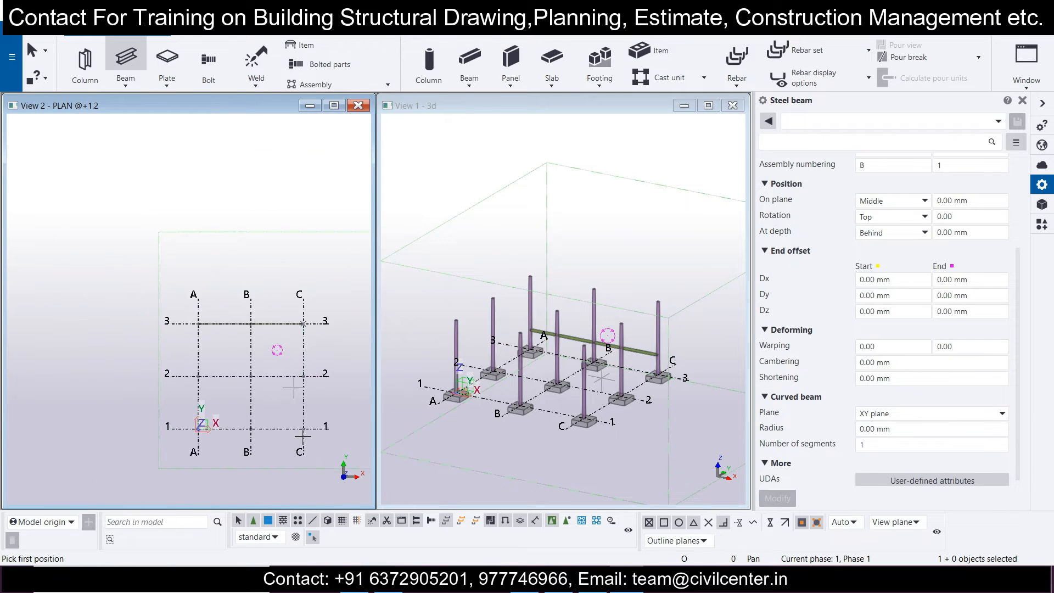
{"action": "key", "text": "Escape"}
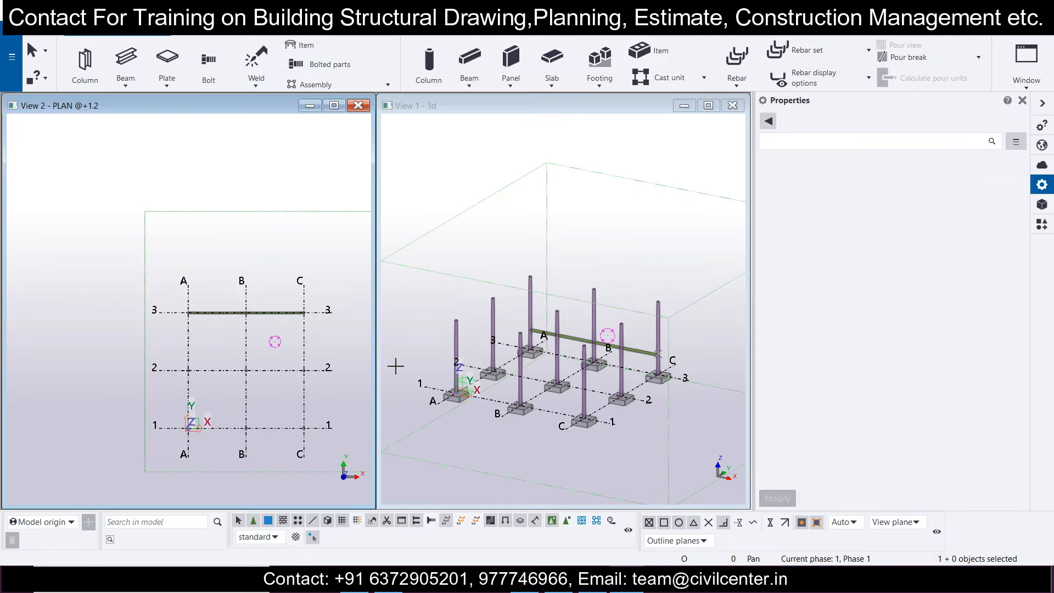
- Examine each of the two beams on grid line 3 in the 3D view
{"action": "left_click", "coordinate": [584, 347]}
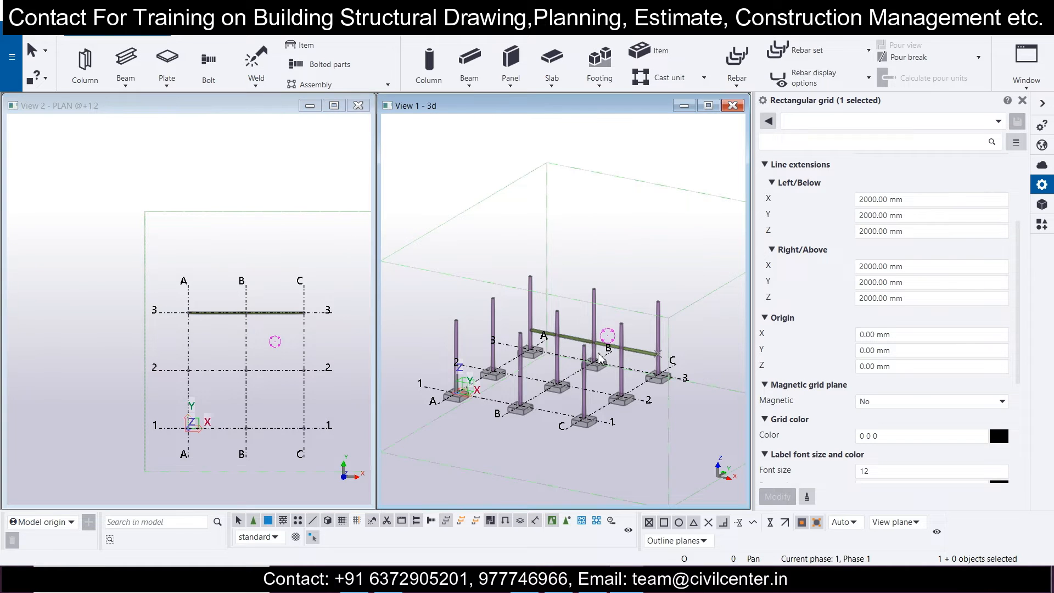
{"action": "left_click", "coordinate": [584, 344]}
{"action": "scroll", "coordinate": [610, 349], "scroll_direction": "up", "scroll_amount": 2}
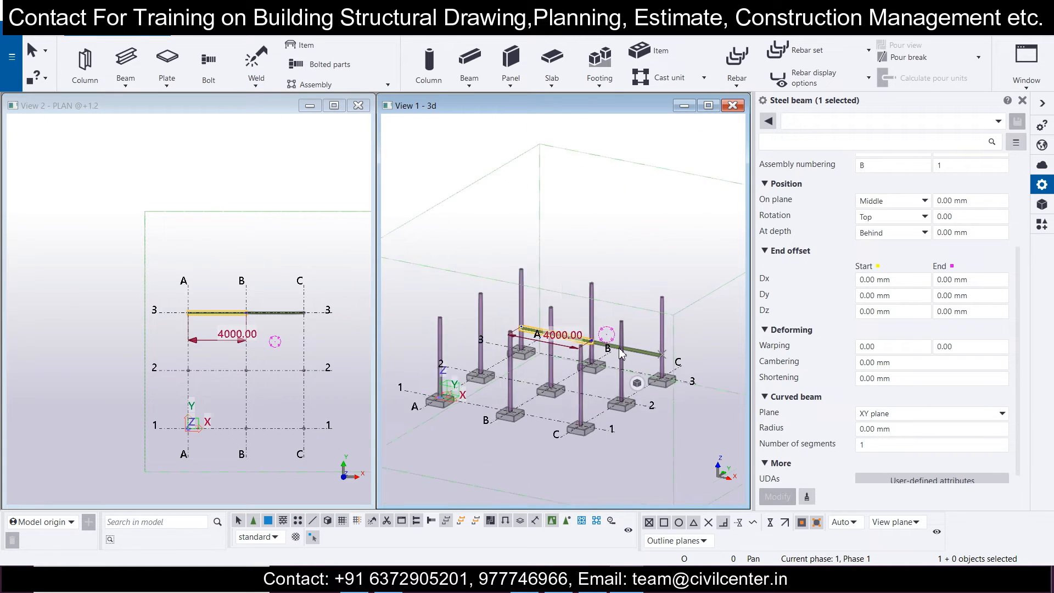
{"action": "left_click", "coordinate": [655, 358]}
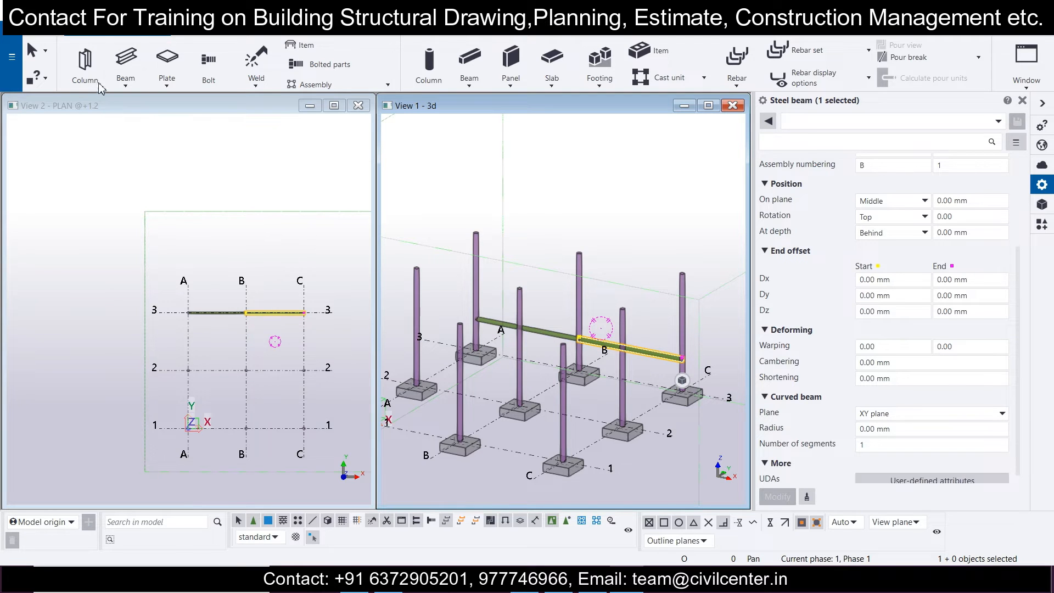
- Try to place a single steel beam along grid line C from grid line 3 to grid line 1
{"action": "left_click", "coordinate": [126, 60]}
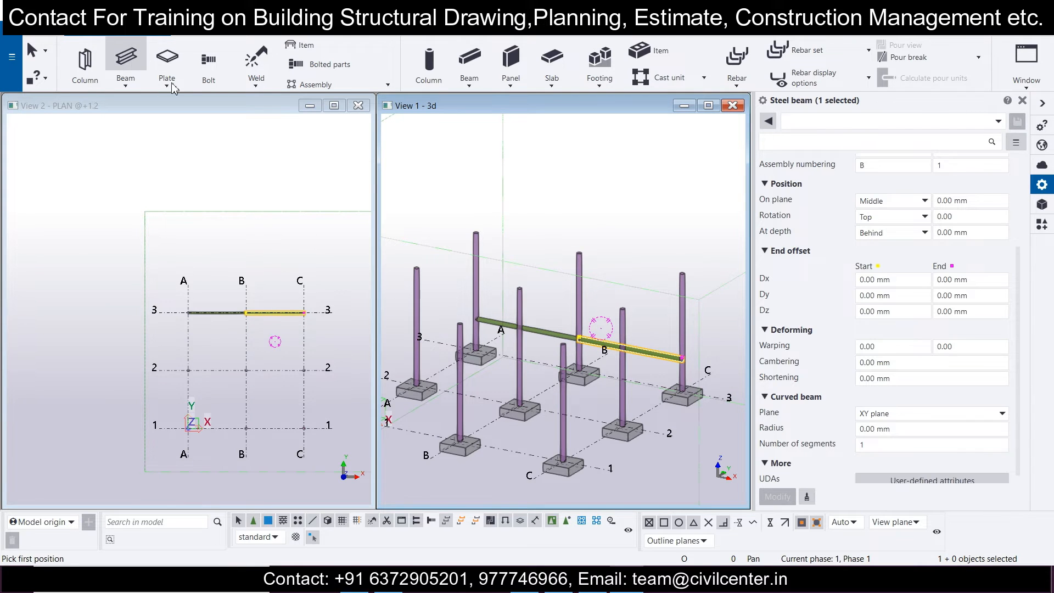
{"action": "scroll", "coordinate": [881, 272], "scroll_direction": "up", "scroll_amount": 4}
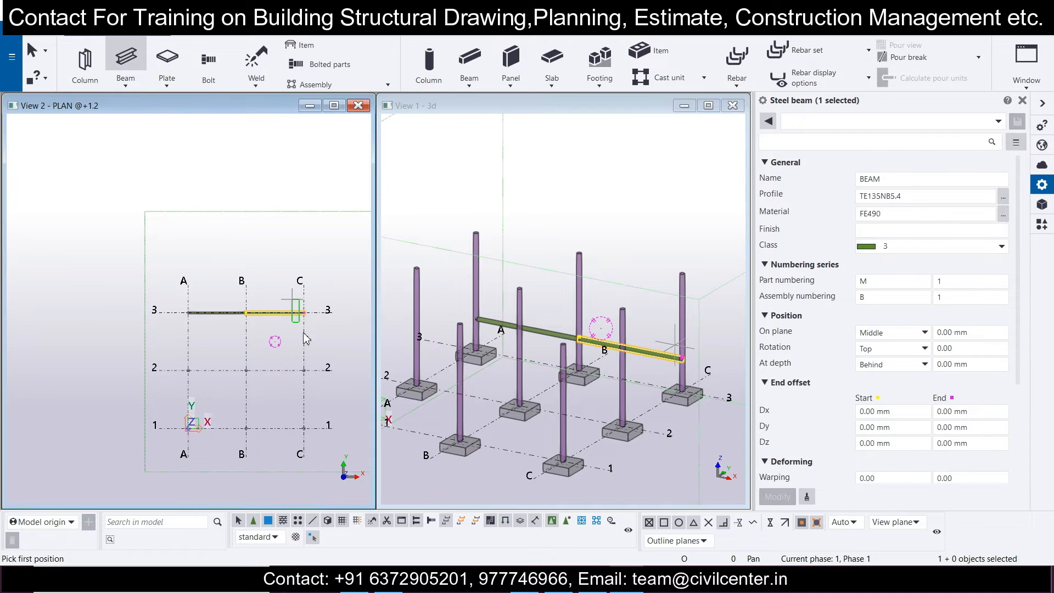
{"action": "left_click", "coordinate": [304, 313]}
{"action": "scroll", "coordinate": [305, 447], "scroll_direction": "up", "scroll_amount": 3}
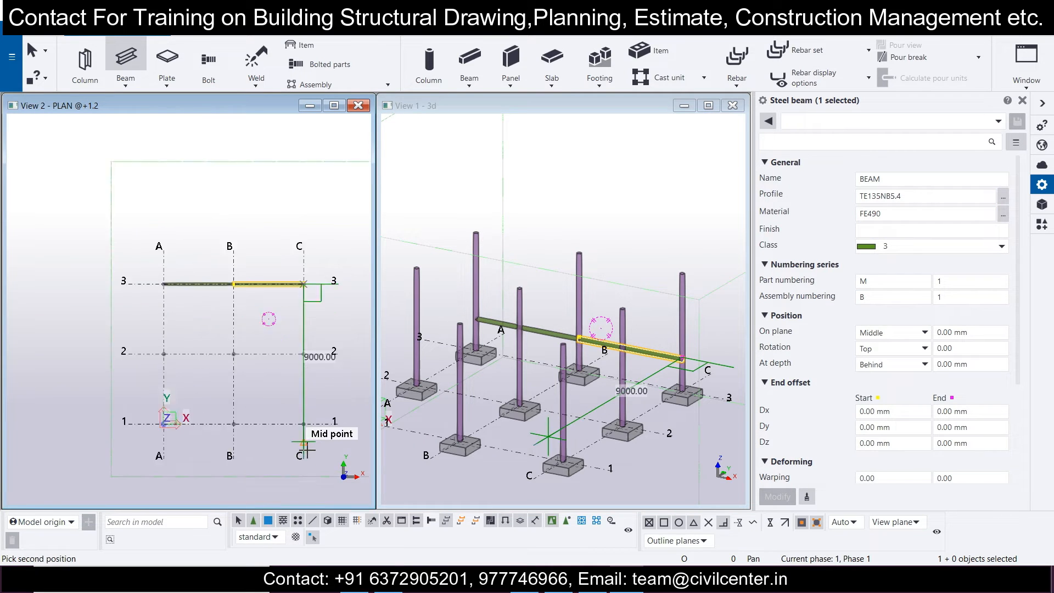
{"action": "left_click", "coordinate": [304, 416]}
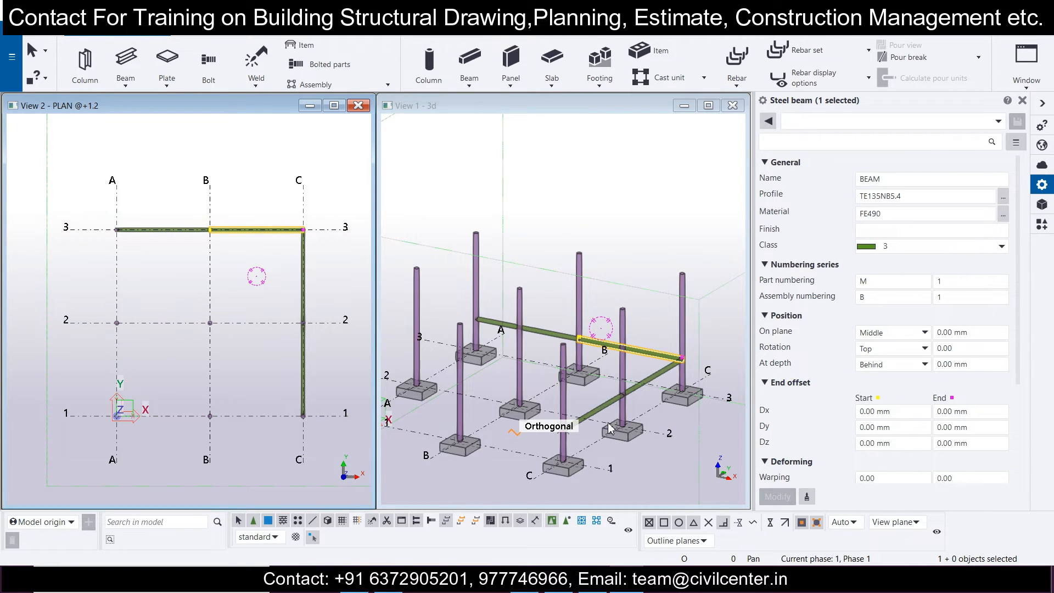
- Check the full-length beam on grid line C and delete it
{"action": "scroll", "coordinate": [641, 388], "scroll_direction": "up", "scroll_amount": 2}
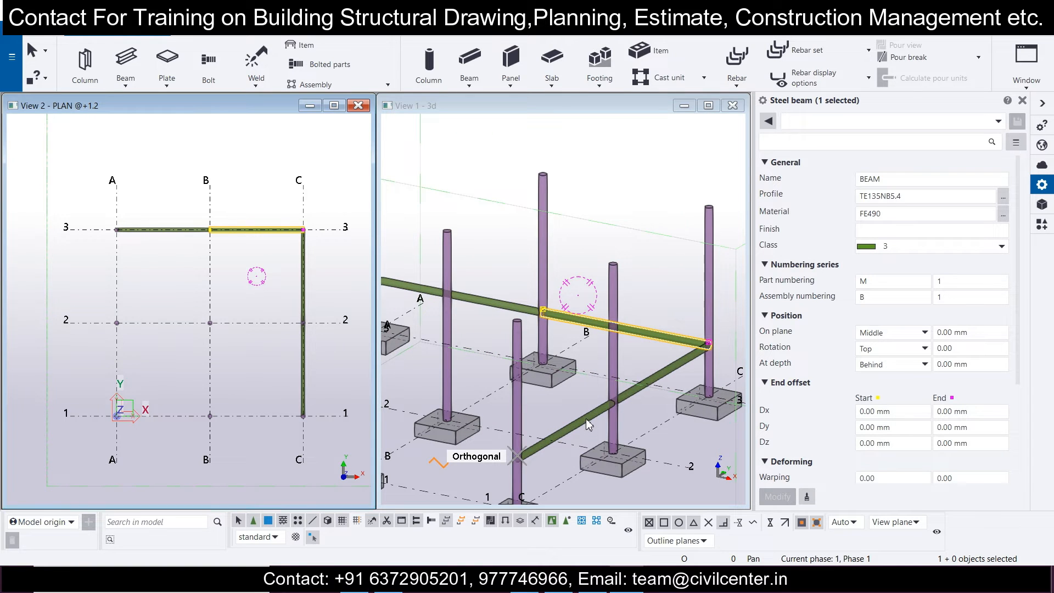
{"action": "left_click", "coordinate": [583, 437]}
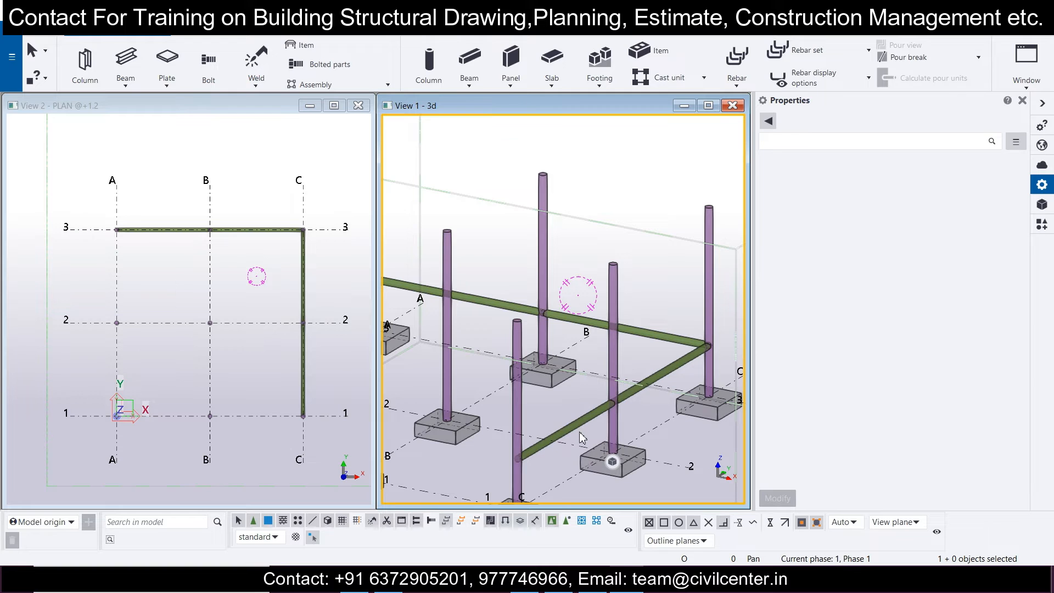
{"action": "left_click", "coordinate": [566, 422]}
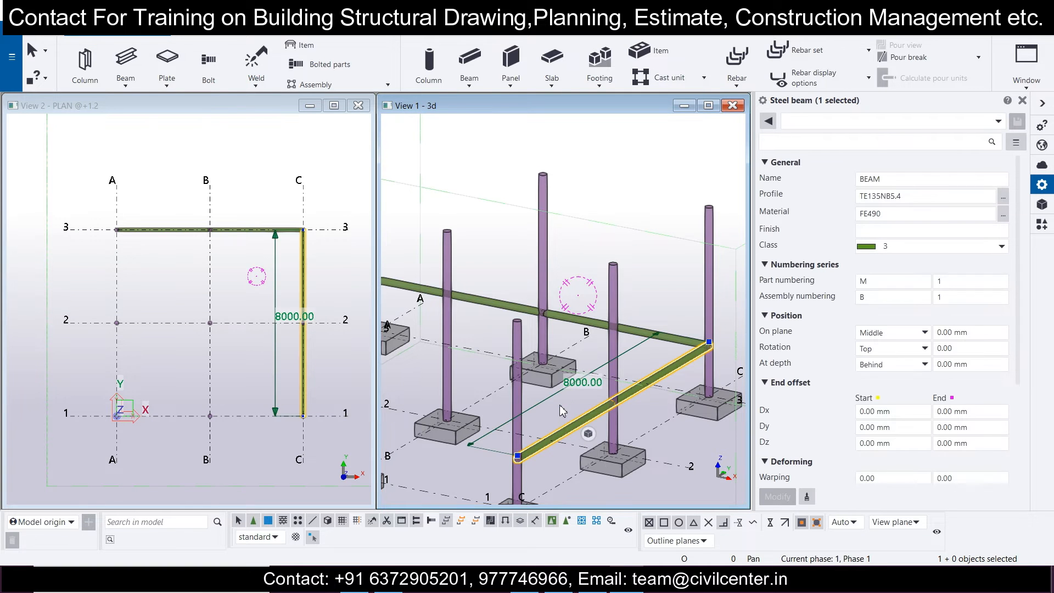
{"action": "scroll", "coordinate": [310, 390], "scroll_direction": "down", "scroll_amount": 2}
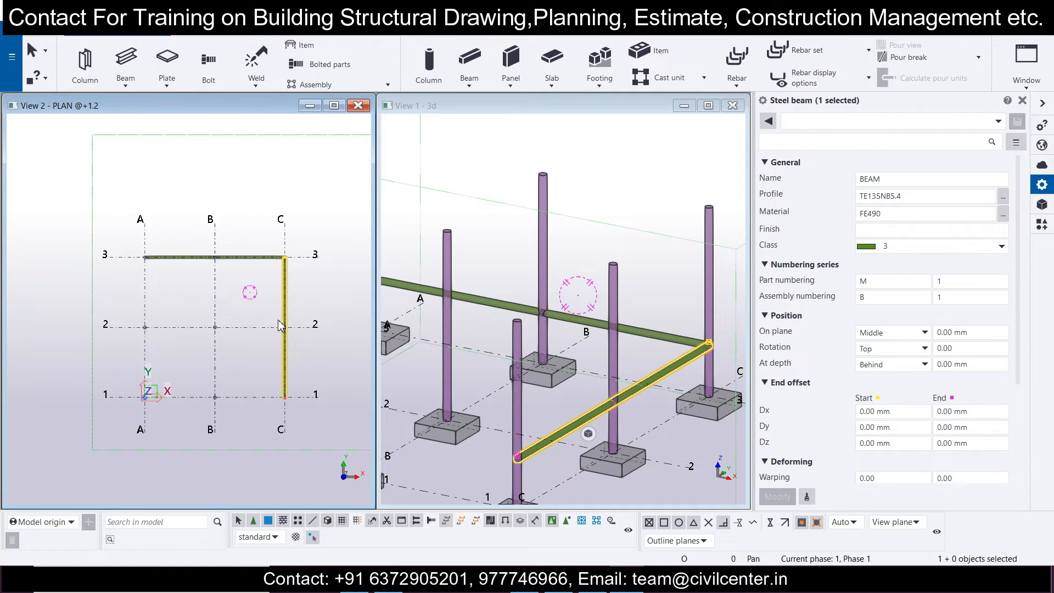
{"action": "left_click", "coordinate": [303, 308]}
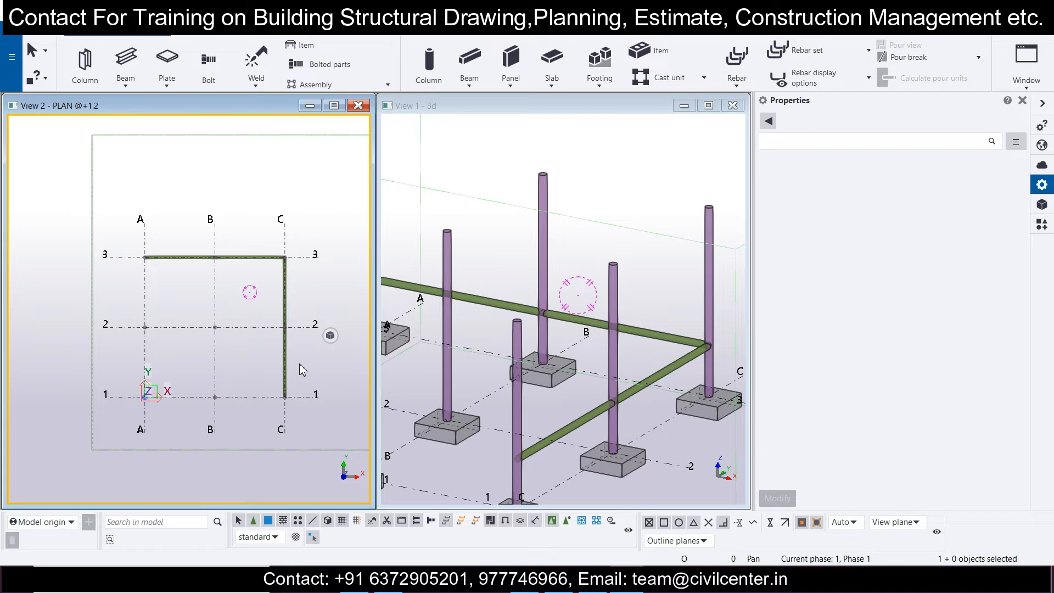
{"action": "key", "text": "Delete"}
- Place two separate steel beams along grid line C, from 3 to 2 and from 2 to 1
{"action": "left_click", "coordinate": [127, 57]}
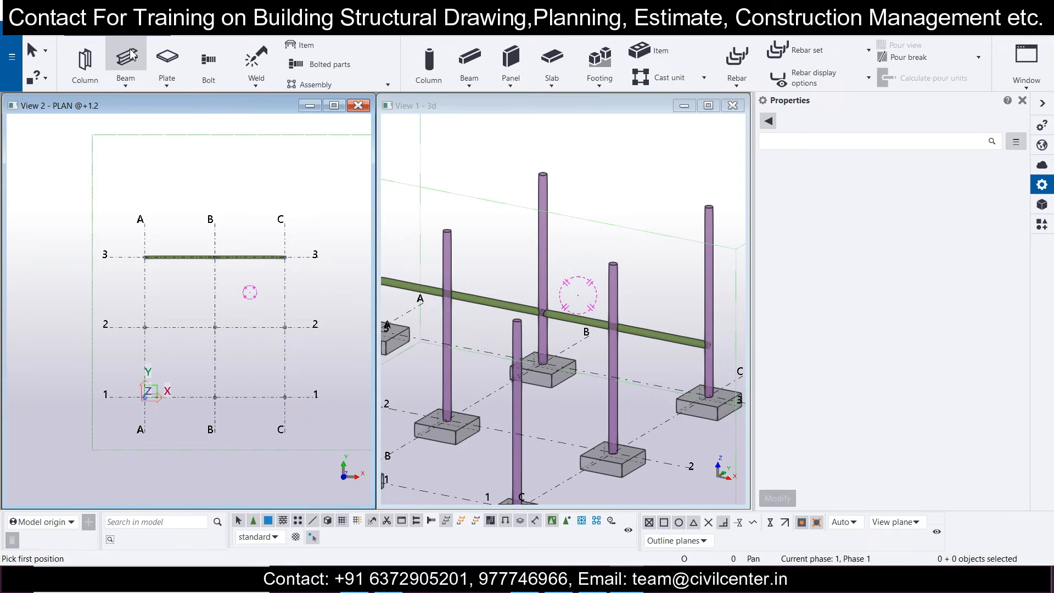
{"action": "scroll", "coordinate": [288, 299], "scroll_direction": "up", "scroll_amount": 2}
{"action": "scroll", "coordinate": [283, 257], "scroll_direction": "up", "scroll_amount": 2}
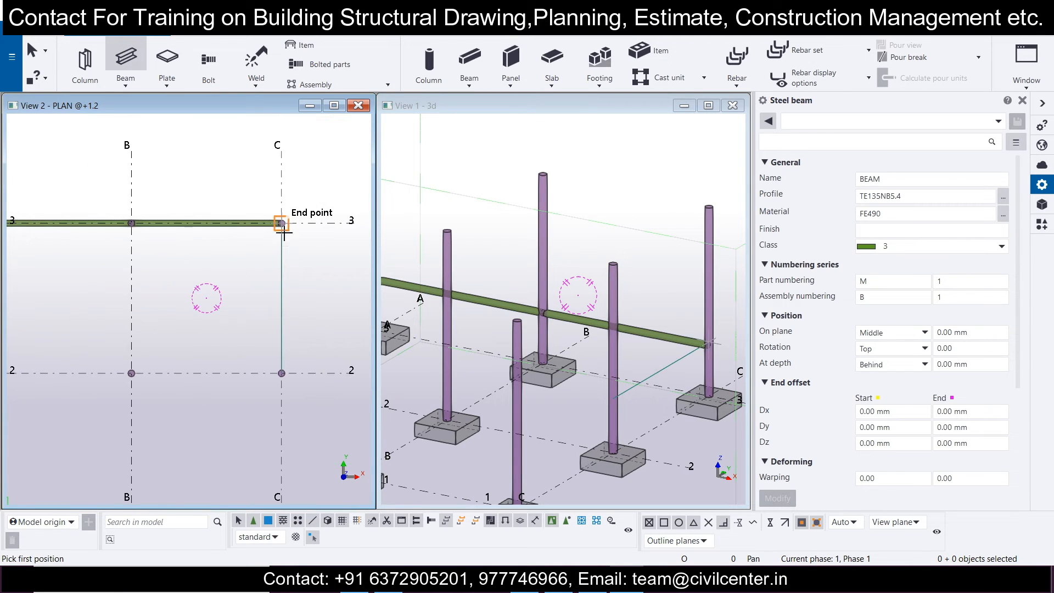
{"action": "left_click", "coordinate": [281, 374]}
{"action": "scroll", "coordinate": [286, 402], "scroll_direction": "down", "scroll_amount": 2}
{"action": "scroll", "coordinate": [285, 480], "scroll_direction": "up", "scroll_amount": 2}
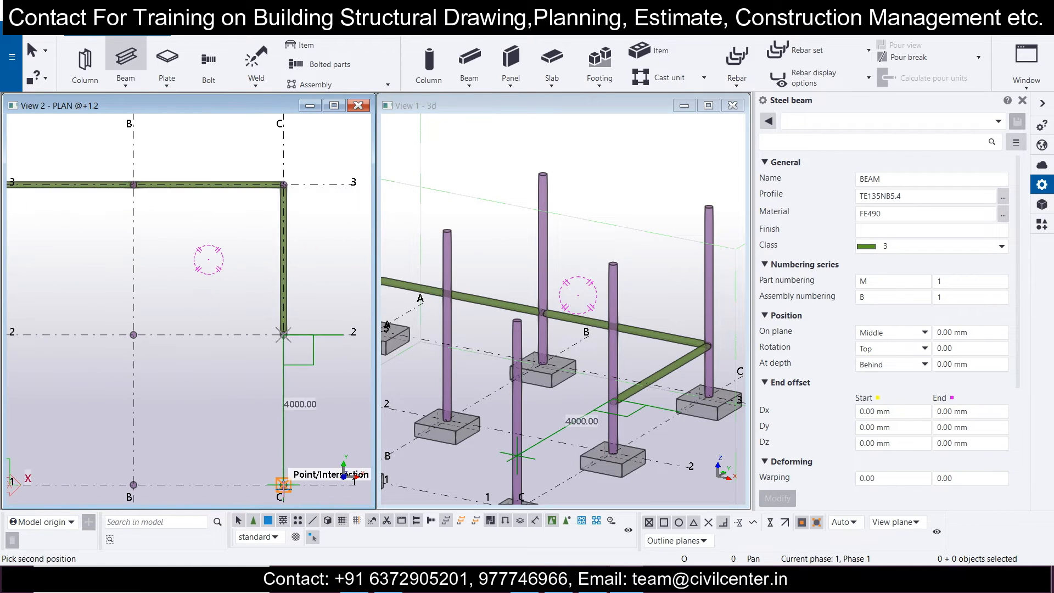
{"action": "left_click", "coordinate": [284, 486]}
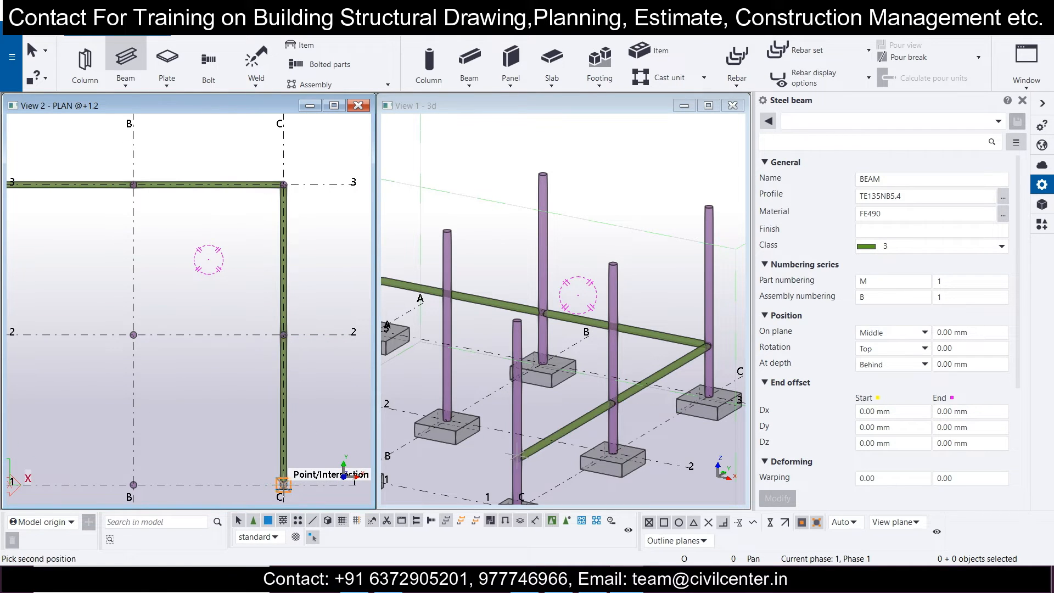
- Add steel beams along grid line 1 from C to B and from B to A
{"action": "left_click", "coordinate": [134, 485]}
{"action": "scroll", "coordinate": [165, 456], "scroll_direction": "down", "scroll_amount": 2}
{"action": "left_click", "coordinate": [231, 439]}
{"action": "left_click", "coordinate": [118, 440]}
- Add steel beams along grid line A from 1 to 2 and from 2 to 3
{"action": "left_click", "coordinate": [118, 440]}
{"action": "left_click", "coordinate": [118, 325]}
{"action": "left_click", "coordinate": [118, 325]}
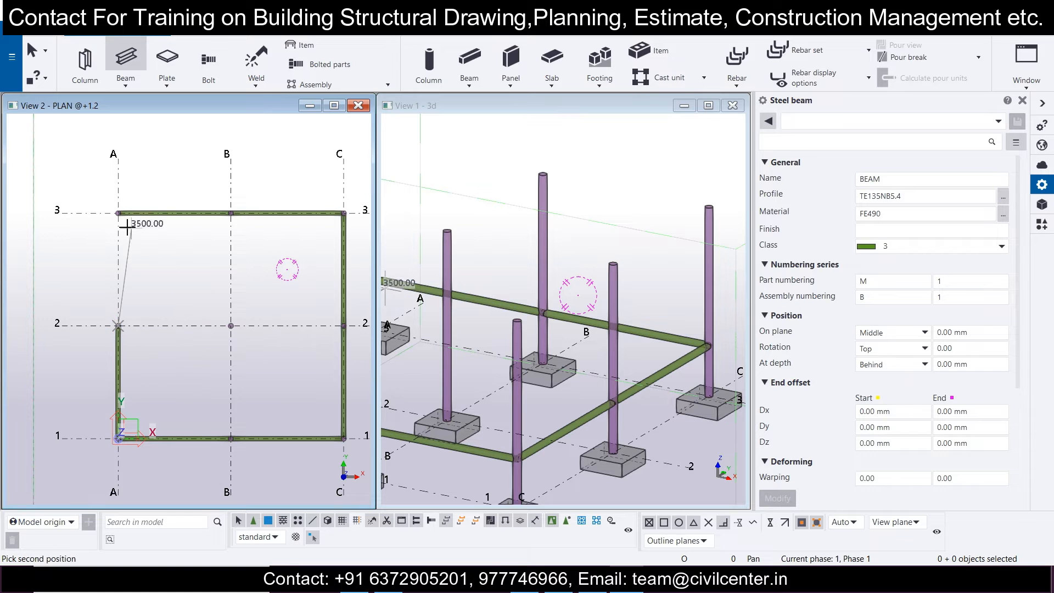
{"action": "left_click", "coordinate": [118, 213]}
- Add steel beams along grid line 2 from A to B and from B to C
{"action": "left_click", "coordinate": [118, 326]}
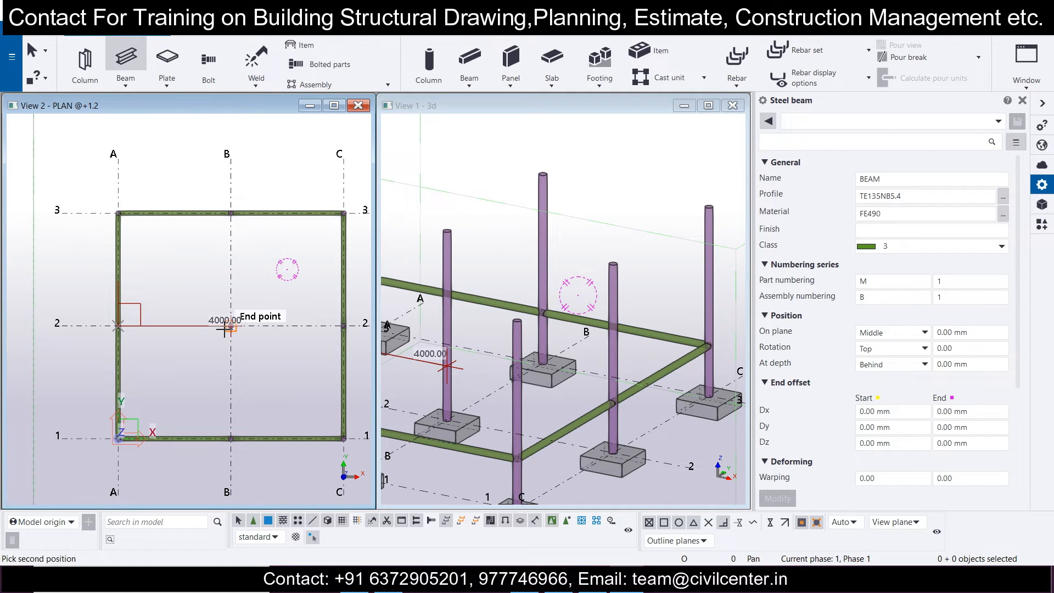
{"action": "left_click", "coordinate": [231, 326]}
{"action": "left_click", "coordinate": [231, 326]}
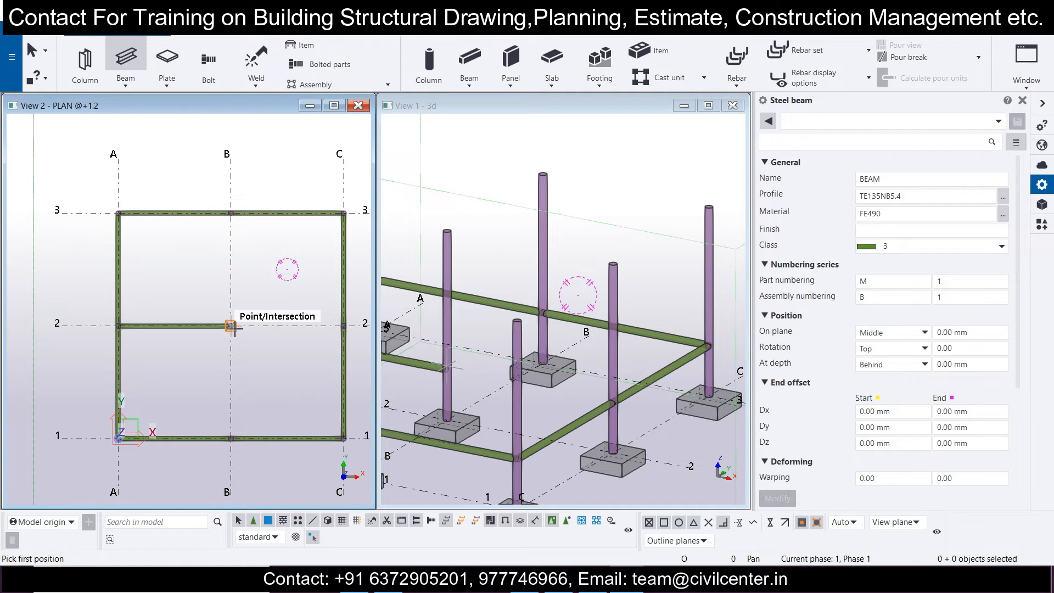
{"action": "left_click", "coordinate": [346, 326]}
- Add steel beams along grid line B from 3 to 2 and from 2 to 1, completing the beam layout
{"action": "left_click", "coordinate": [231, 213]}
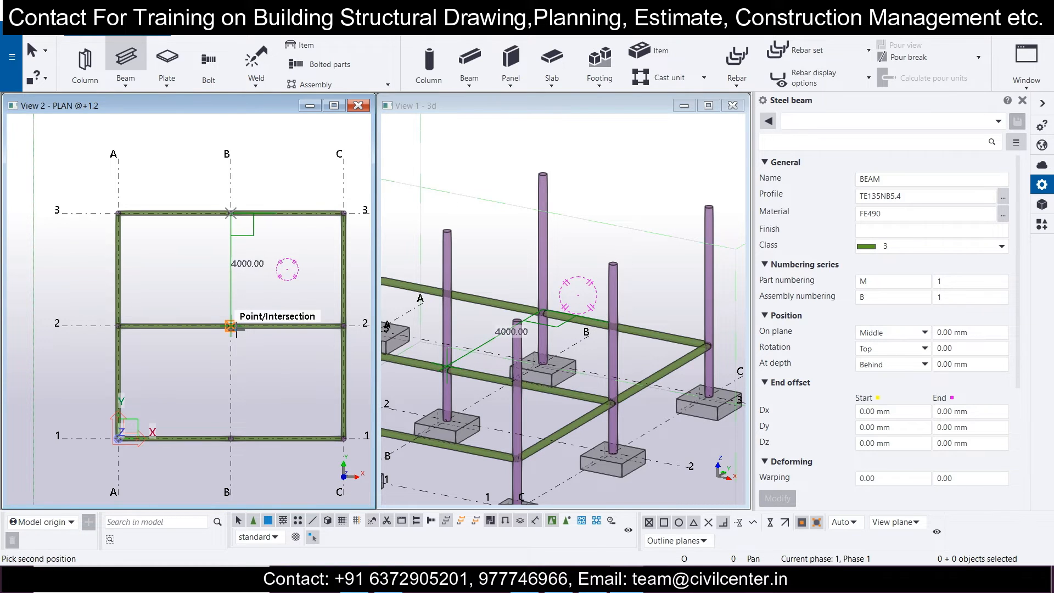
{"action": "left_click", "coordinate": [231, 327]}
{"action": "left_click", "coordinate": [231, 326]}
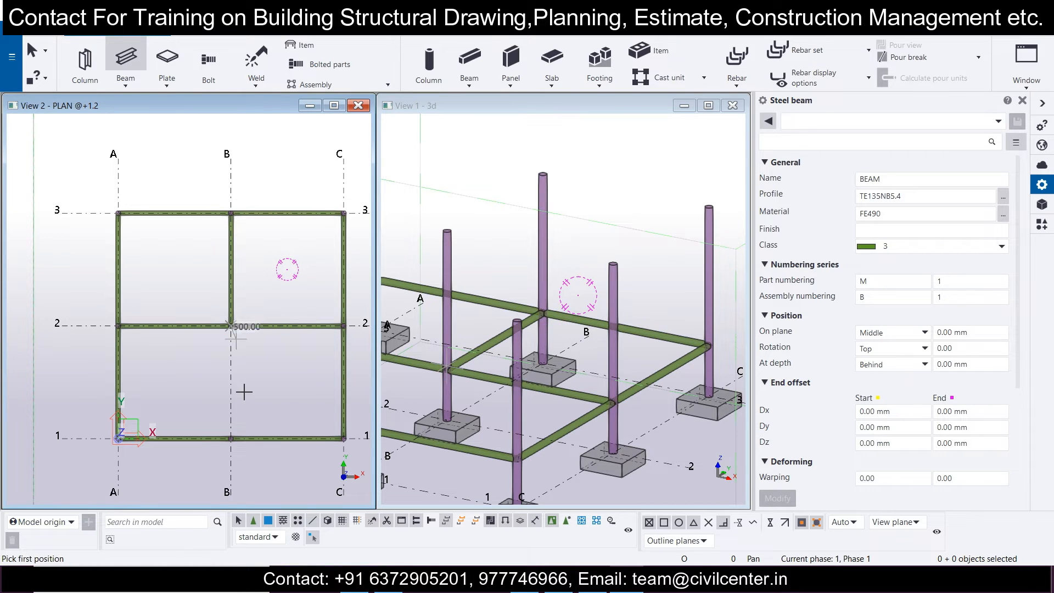
{"action": "left_click", "coordinate": [231, 439]}
{"action": "key", "text": "Escape"}
{"action": "scroll", "coordinate": [469, 427], "scroll_direction": "down", "scroll_amount": 3}
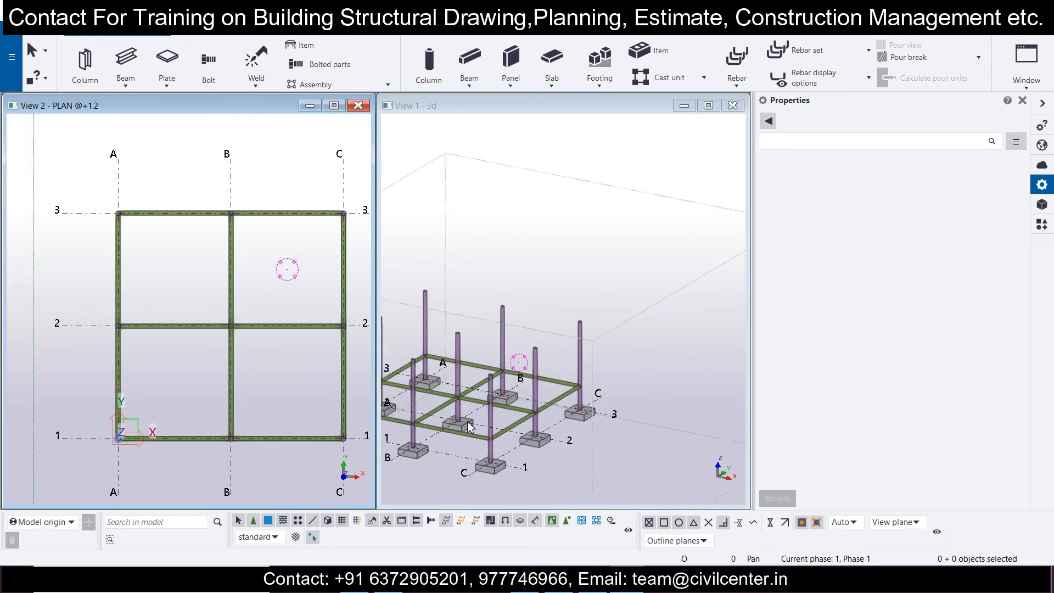
{"action": "middle_click_drag", "start_coordinate": [470, 427], "coordinate": [521, 423]}
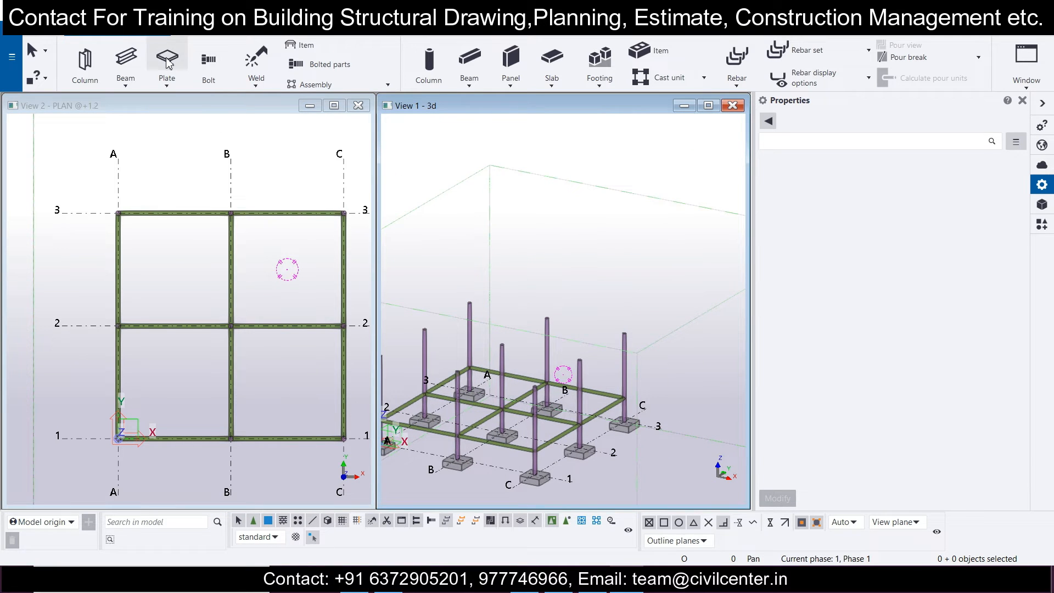
- Start a contour plate and set its material to FE490
{"action": "left_click", "coordinate": [166, 86]}
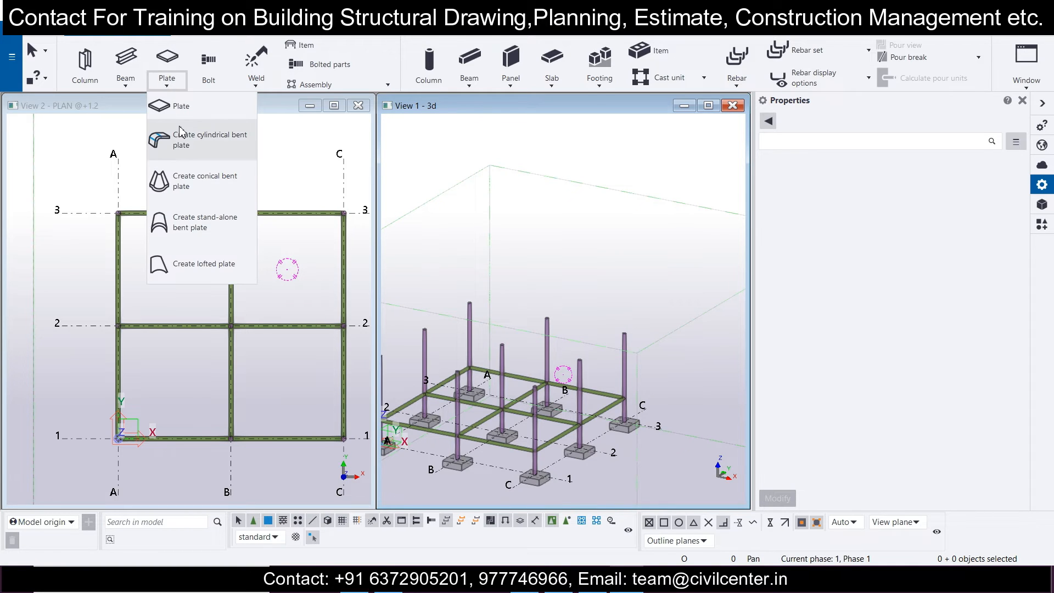
{"action": "left_click", "coordinate": [181, 106]}
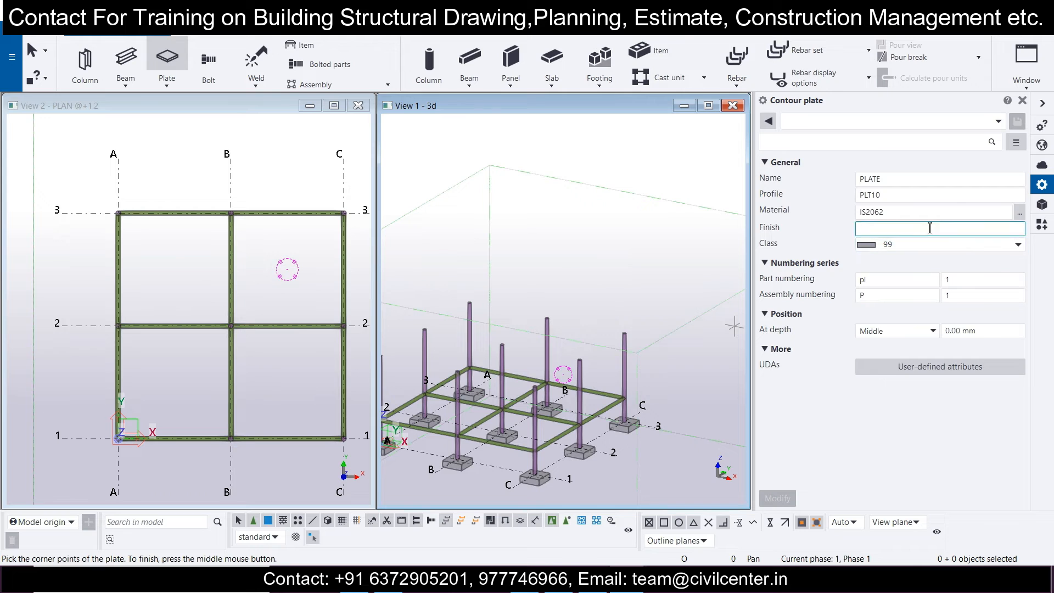
{"action": "left_click", "coordinate": [953, 200]}
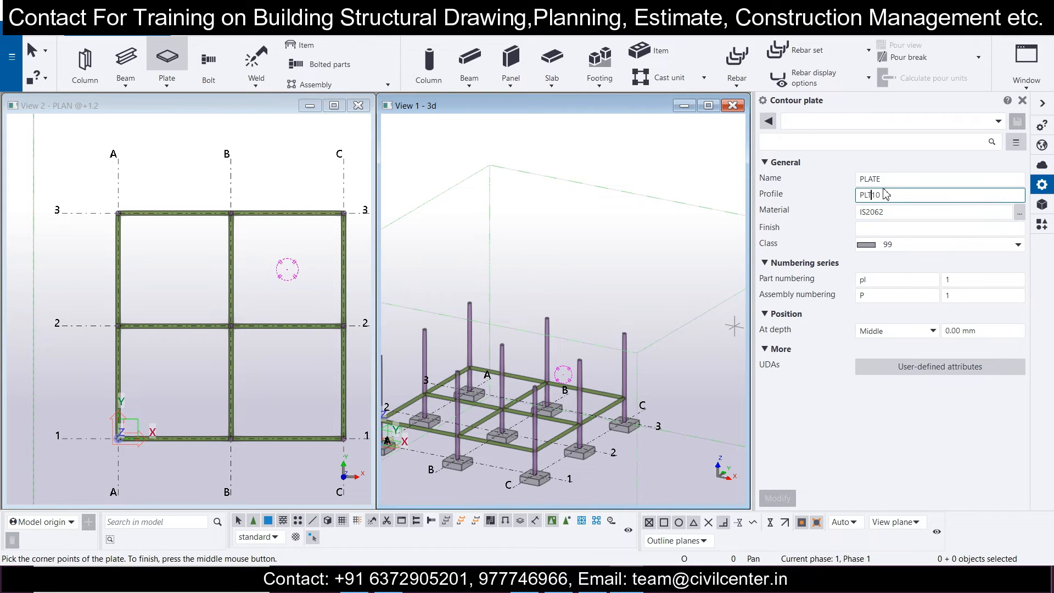
{"action": "left_click", "coordinate": [1019, 212]}
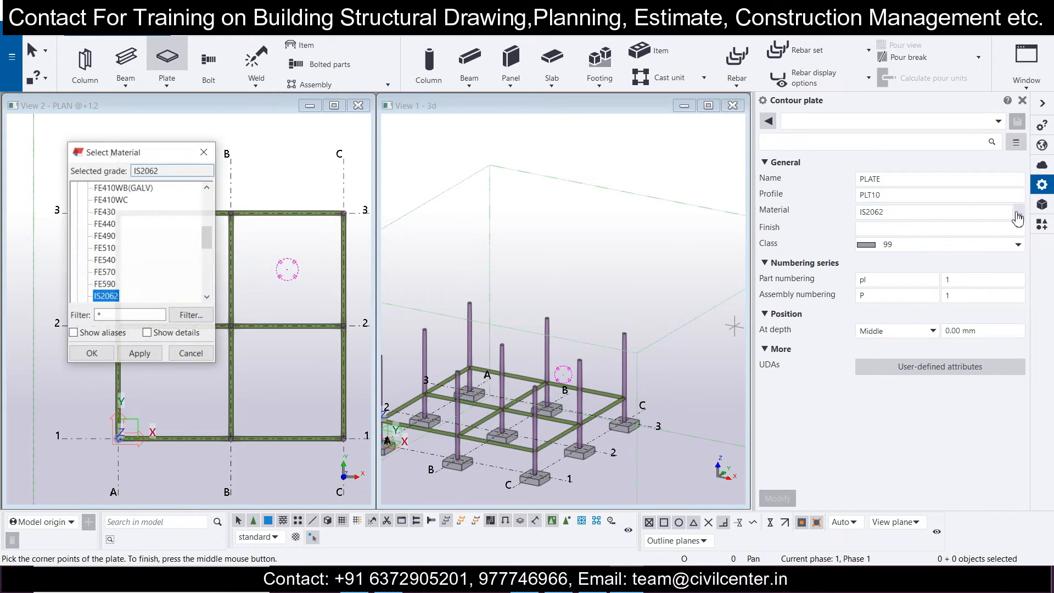
{"action": "left_click", "coordinate": [105, 237]}
{"action": "left_click", "coordinate": [140, 354]}
{"action": "left_click", "coordinate": [101, 356]}
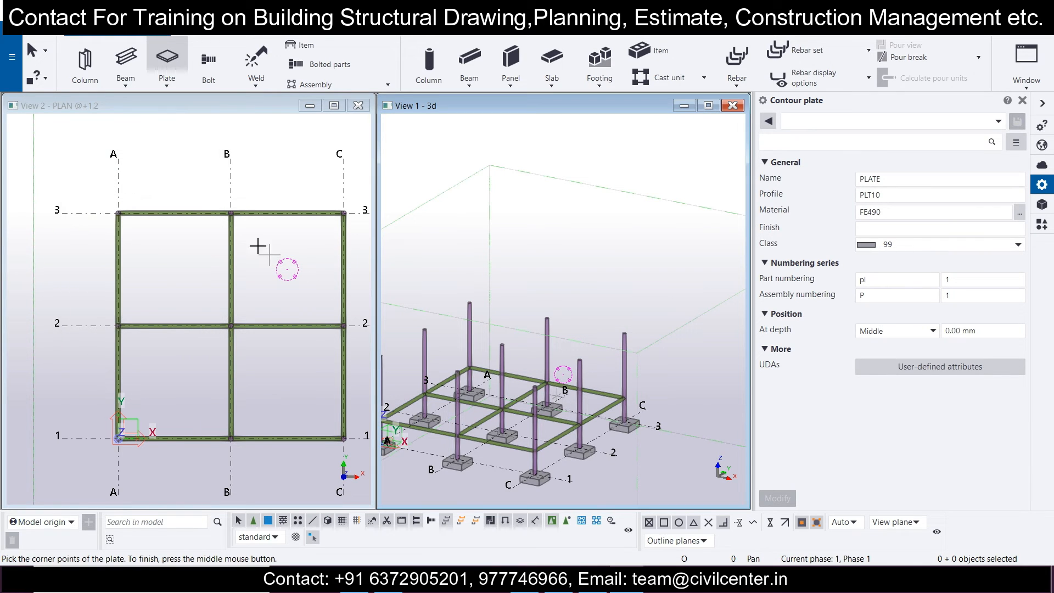
- Draw a PLT10 contour plate over the bay between grid lines A–B and 2–3, then end the command
{"action": "scroll", "coordinate": [129, 266], "scroll_direction": "down", "scroll_amount": 1}
{"action": "scroll", "coordinate": [109, 236], "scroll_direction": "up", "scroll_amount": 3}
{"action": "left_click", "coordinate": [127, 209]}
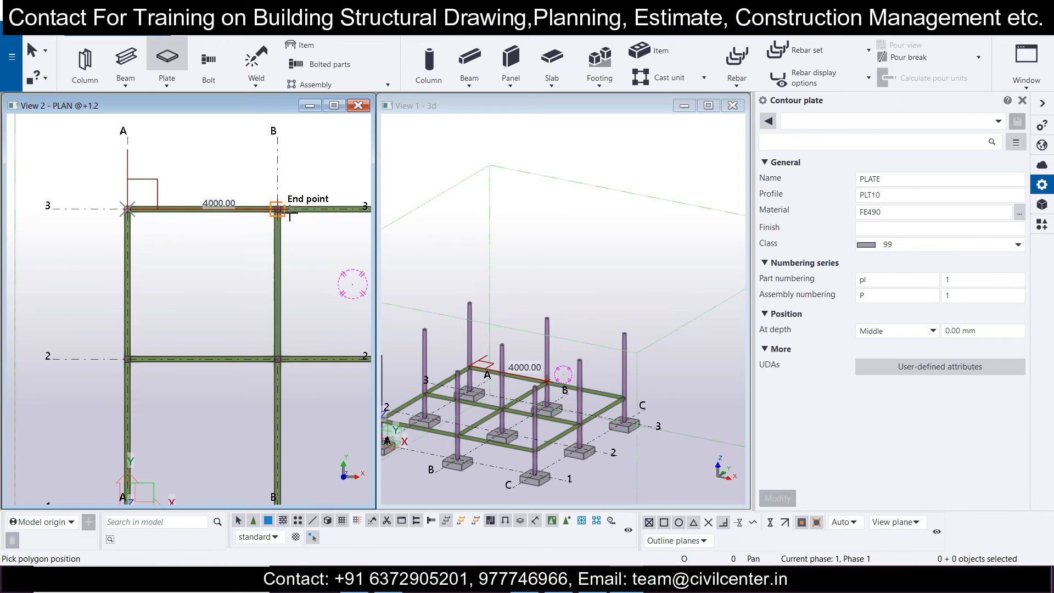
{"action": "left_click", "coordinate": [277, 209]}
{"action": "left_click", "coordinate": [279, 358]}
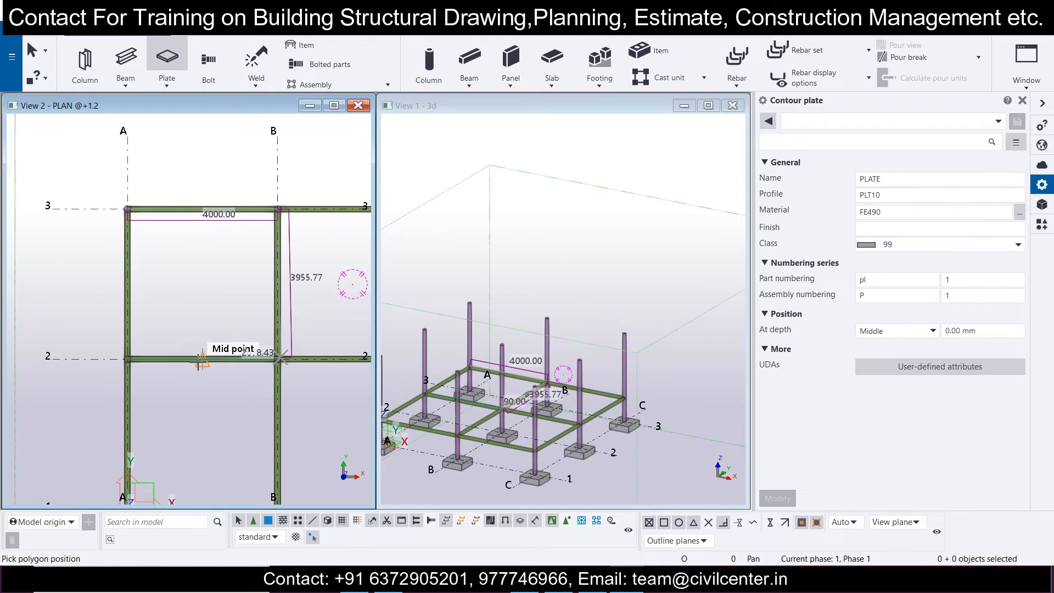
{"action": "left_click", "coordinate": [127, 360]}
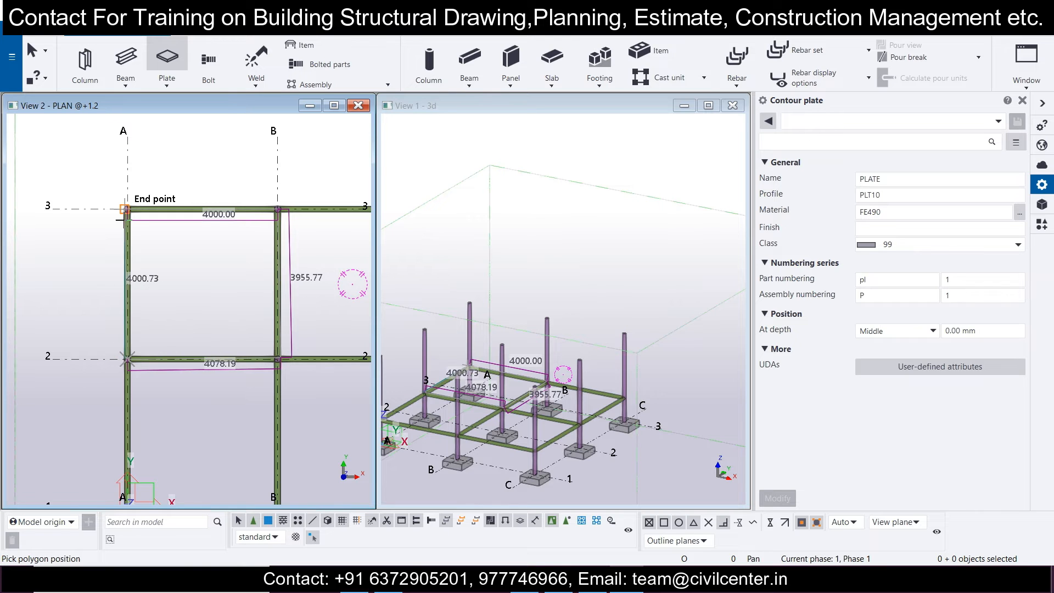
{"action": "left_click", "coordinate": [128, 209]}
{"action": "scroll", "coordinate": [352, 348], "scroll_direction": "down", "scroll_amount": 2}
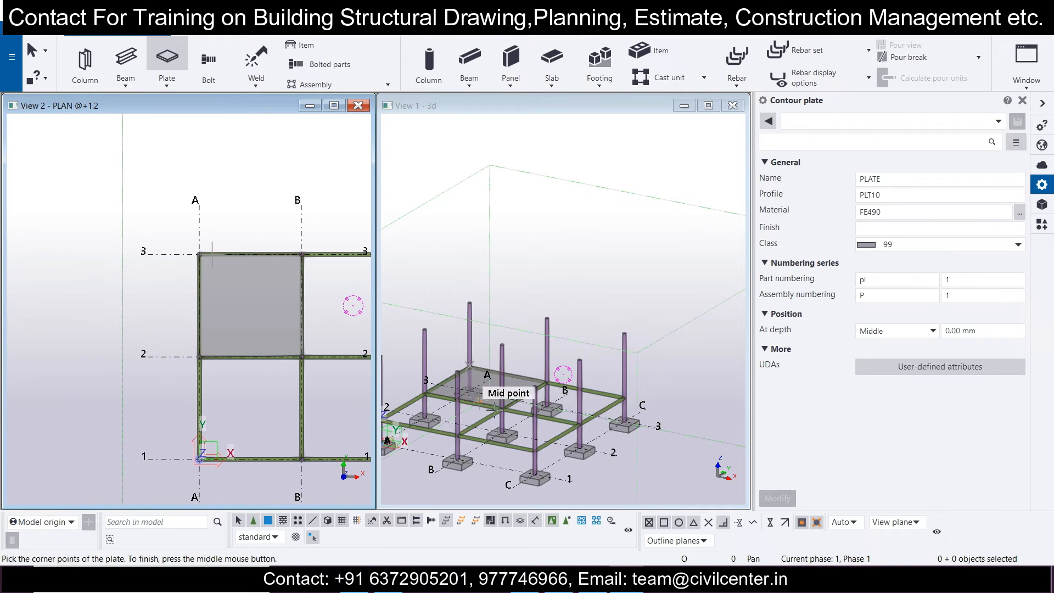
{"action": "scroll", "coordinate": [476, 421], "scroll_direction": "up", "scroll_amount": 5}
{"action": "key", "text": "Escape"}
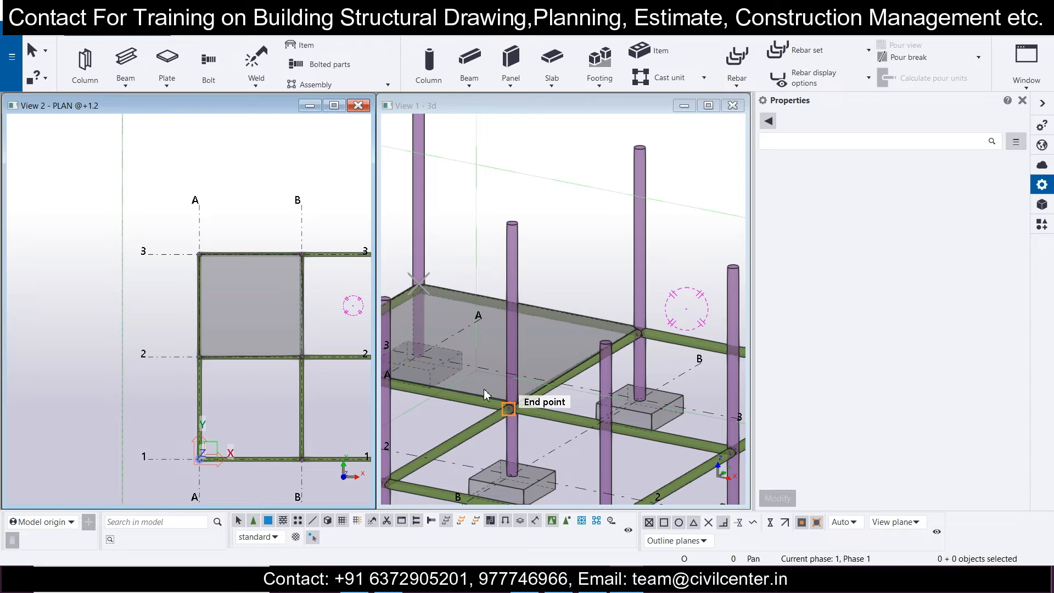
- Select the new floor plate and review its user-defined attributes without changing them
{"action": "left_click", "coordinate": [484, 397]}
{"action": "scroll", "coordinate": [451, 421], "scroll_direction": "up", "scroll_amount": 3}
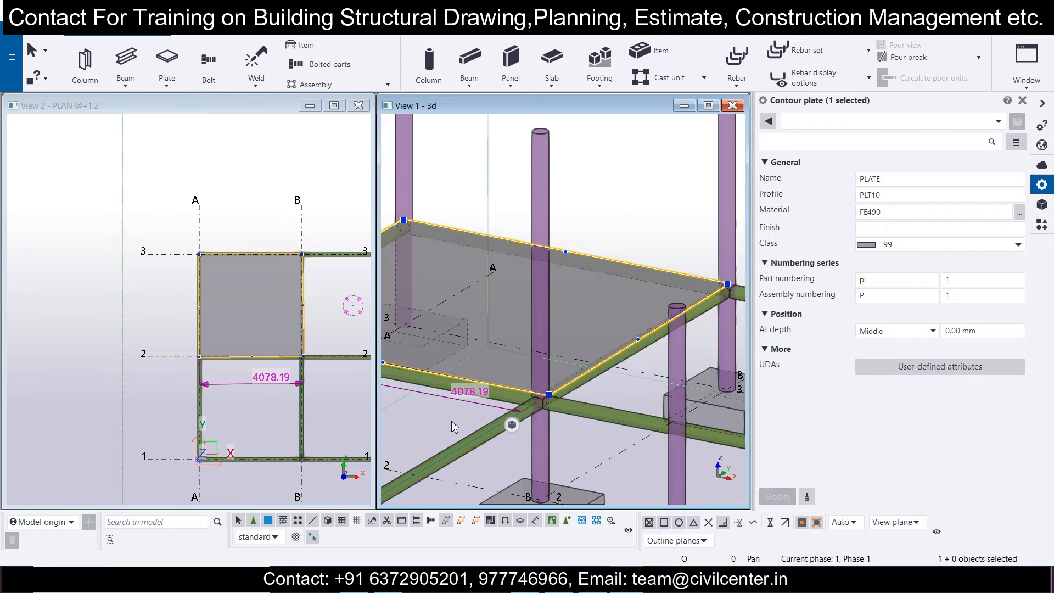
{"action": "scroll", "coordinate": [573, 394], "scroll_direction": "down", "scroll_amount": 4}
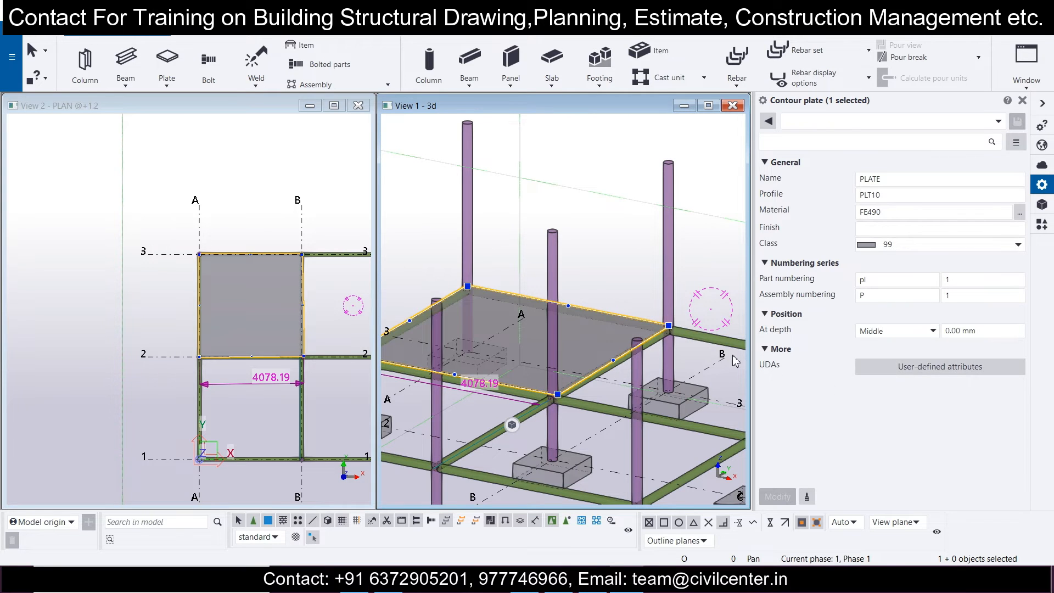
{"action": "left_click", "coordinate": [879, 368]}
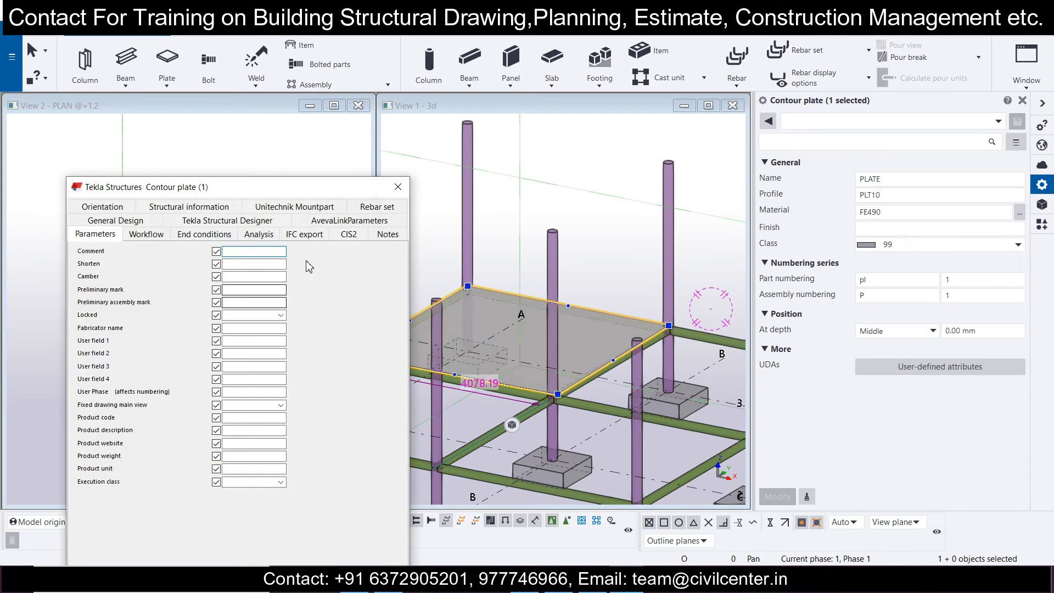
{"action": "left_click", "coordinate": [398, 188]}
- Set the selected plate's profile to PLT50
{"action": "left_click", "coordinate": [897, 196]}
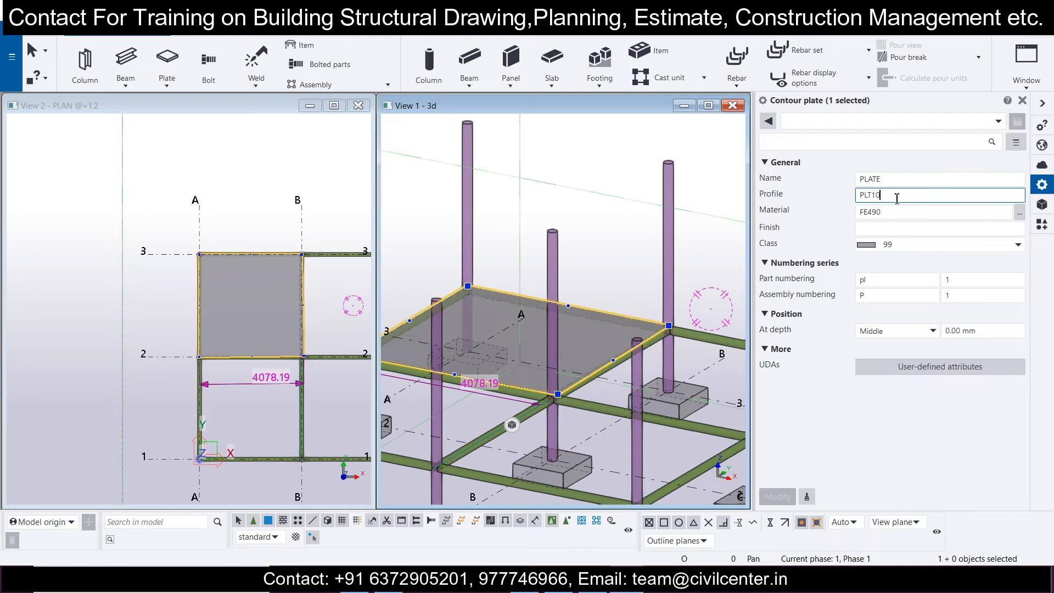
{"action": "key", "text": "BackSpace"}
{"action": "key", "text": "BackSpace"}
{"action": "type", "text": "5"}
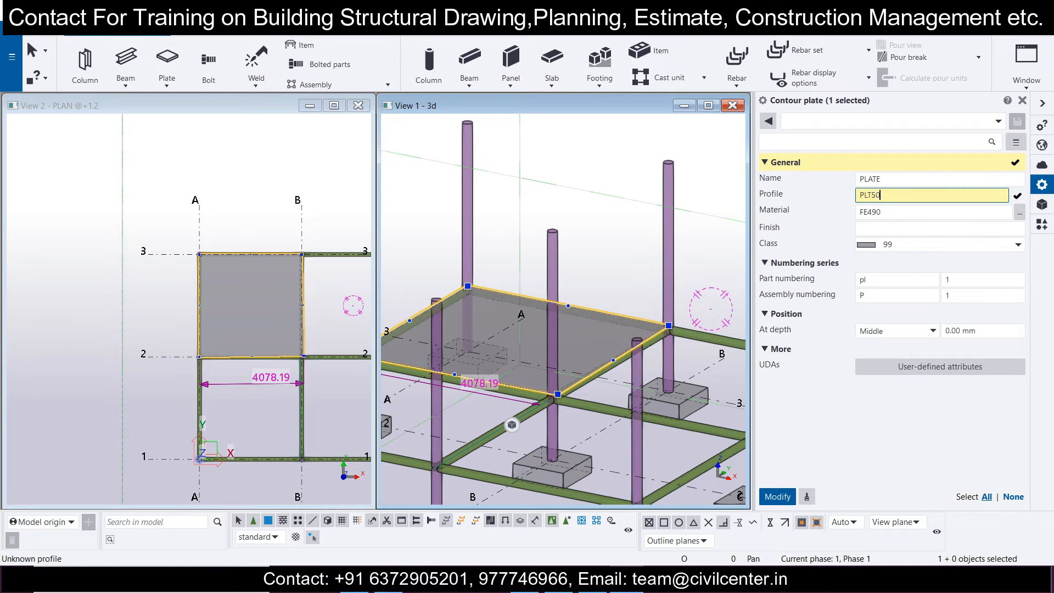
{"action": "key", "text": "Return"}
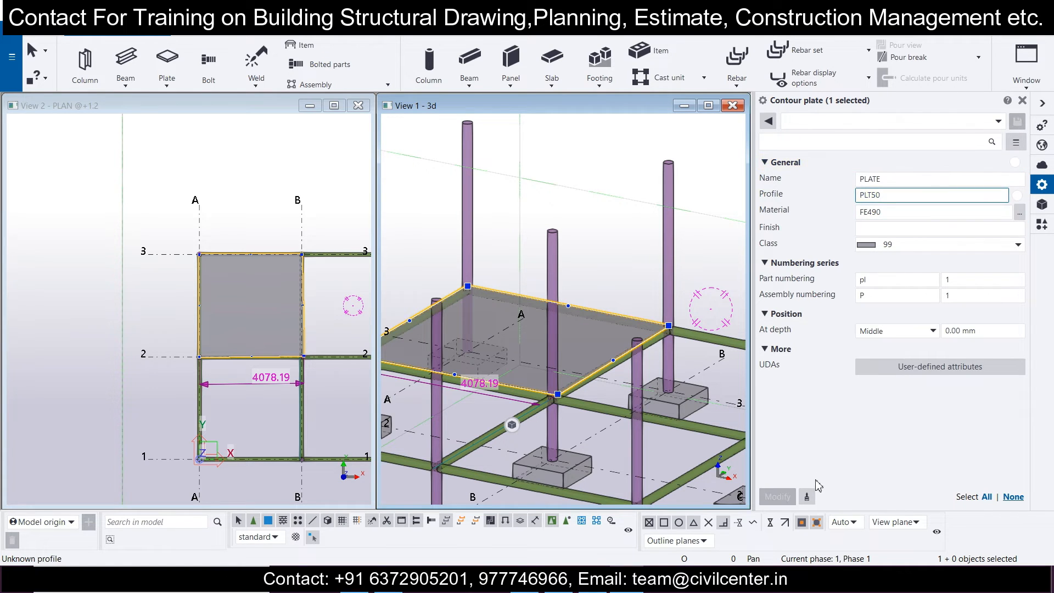
- Examine the selected plate's thickness and its seating on the beams from the side and close up in 3D
{"action": "scroll", "coordinate": [557, 412], "scroll_direction": "up", "scroll_amount": 2}
{"action": "scroll", "coordinate": [557, 411], "scroll_direction": "down", "scroll_amount": 5}
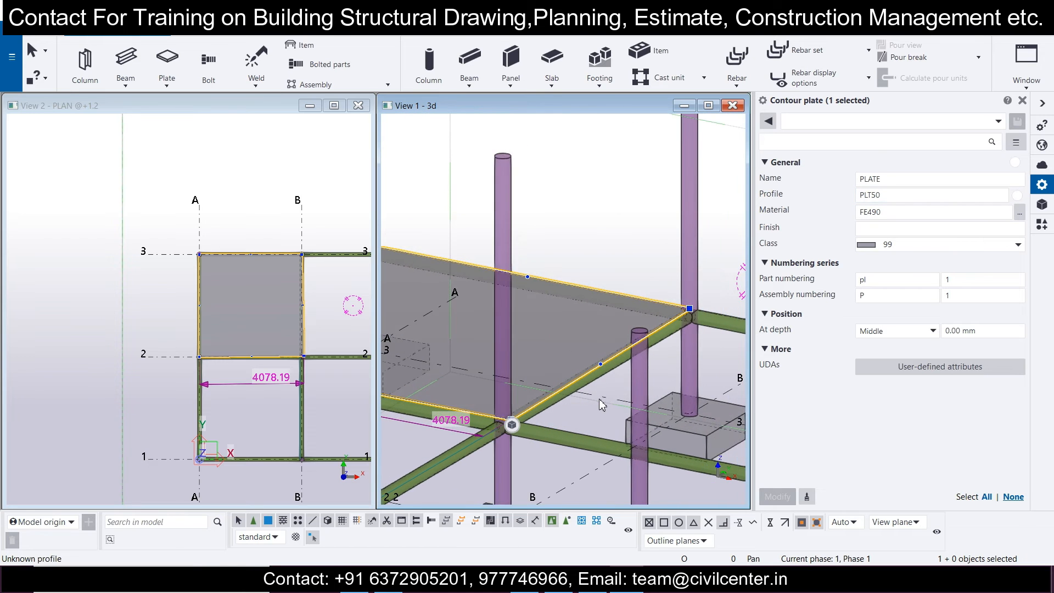
{"action": "middle_click_drag", "start_coordinate": [523, 415], "coordinate": [627, 297]}
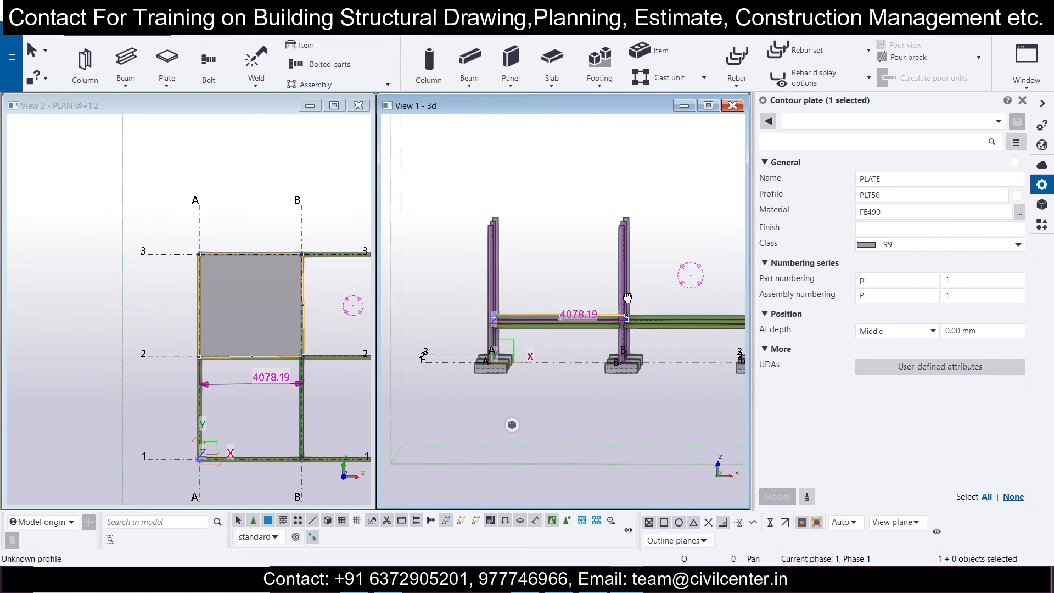
{"action": "scroll", "coordinate": [611, 310], "scroll_direction": "up", "scroll_amount": 5}
{"action": "middle_click_drag", "start_coordinate": [604, 353], "coordinate": [595, 392], "text": "ctrl"}
{"action": "scroll", "coordinate": [595, 391], "scroll_direction": "up", "scroll_amount": 2}
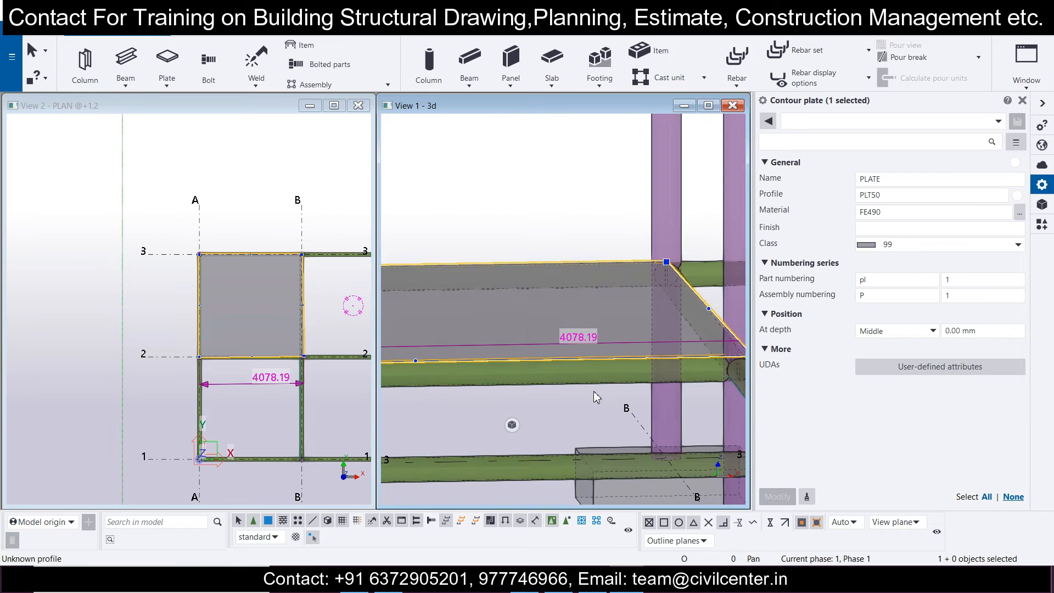
{"action": "scroll", "coordinate": [594, 391], "scroll_direction": "up", "scroll_amount": 2}
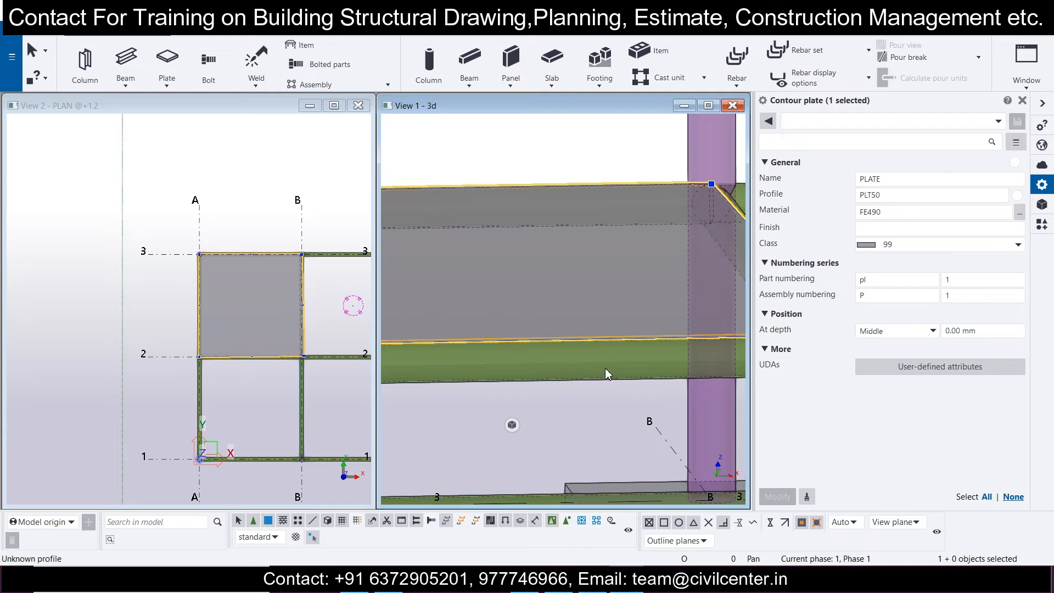
{"action": "scroll", "coordinate": [567, 389], "scroll_direction": "down", "scroll_amount": 4}
{"action": "middle_click_drag", "start_coordinate": [600, 406], "coordinate": [572, 412], "text": "ctrl"}
{"action": "scroll", "coordinate": [530, 411], "scroll_direction": "down", "scroll_amount": 2}
{"action": "scroll", "coordinate": [571, 411], "scroll_direction": "down", "scroll_amount": 1}
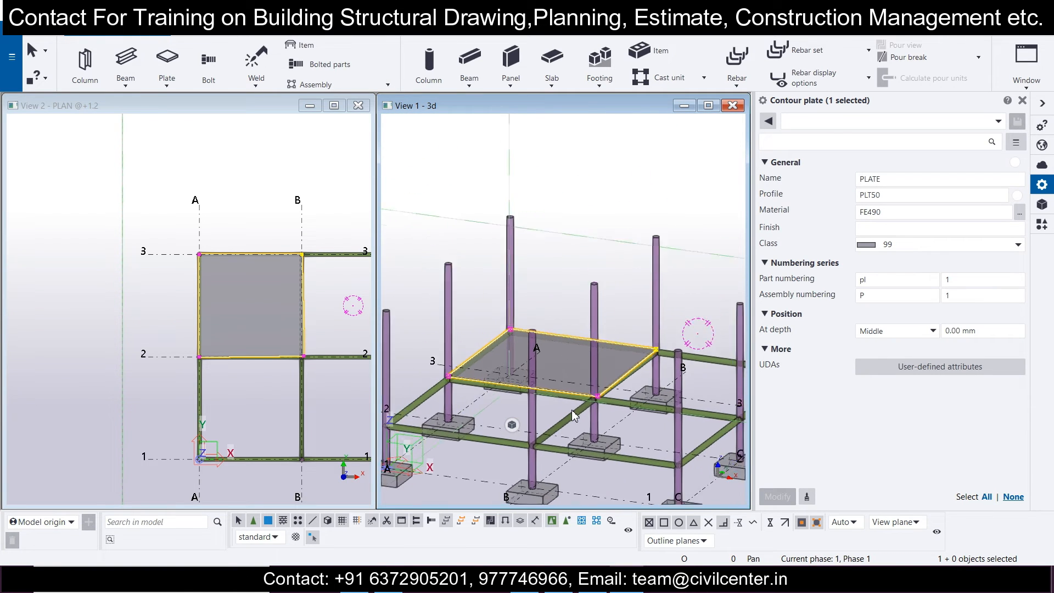
{"action": "scroll", "coordinate": [571, 409], "scroll_direction": "down", "scroll_amount": 1}
- Set the selected plate's profile back to PLT10 and clear the selection
{"action": "left_click", "coordinate": [908, 198]}
{"action": "key", "text": "BackSpace"}
{"action": "key", "text": "BackSpace"}
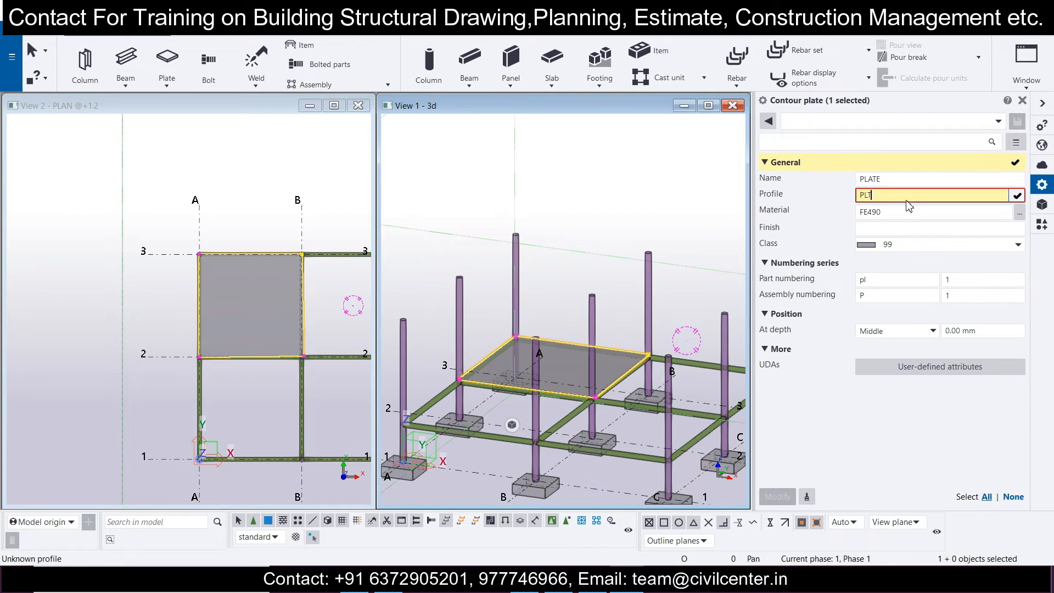
{"action": "type", "text": "10"}
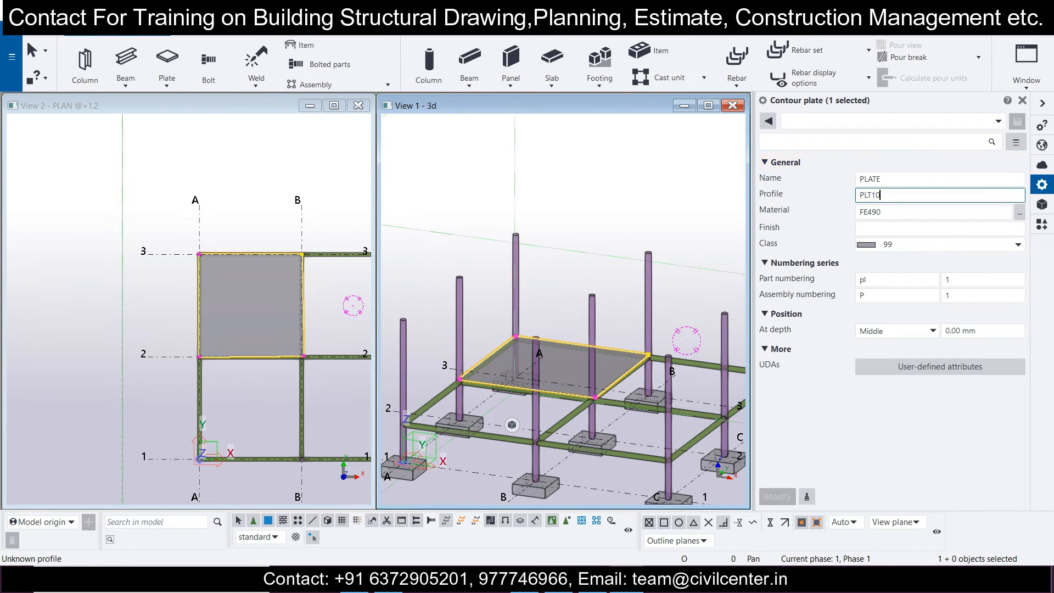
{"action": "left_click", "coordinate": [548, 252]}
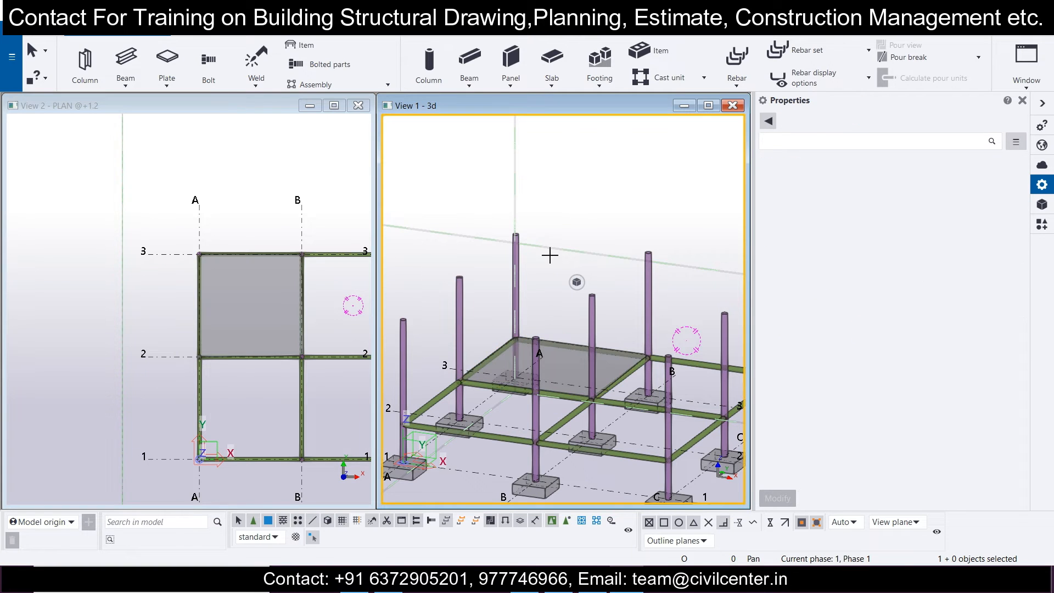
- Draw a PLT10 contour plate over the bay between grid lines B–C and 2–3
{"action": "scroll", "coordinate": [364, 329], "scroll_direction": "down", "scroll_amount": 2}
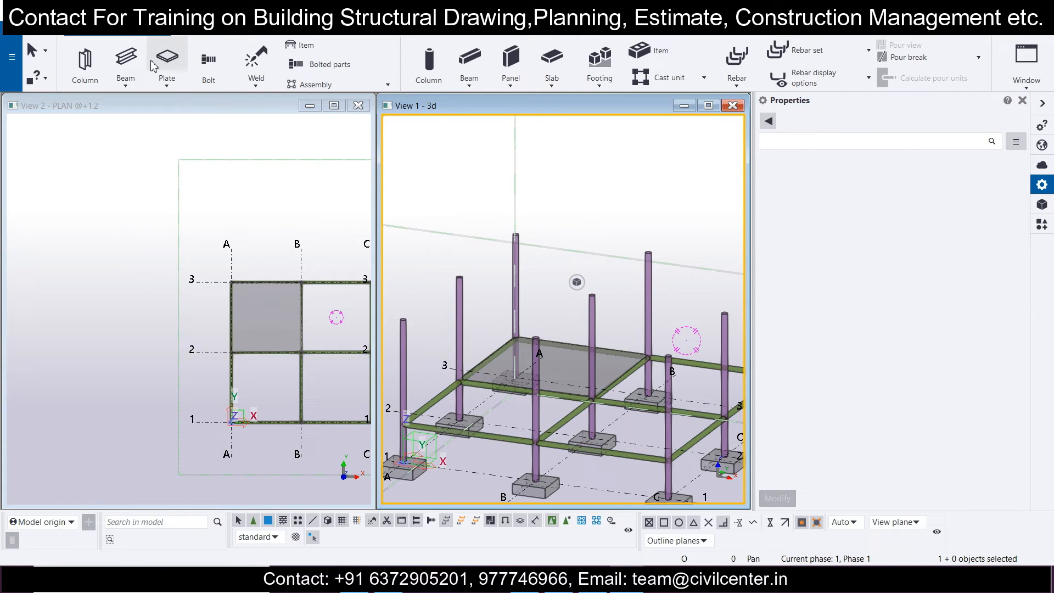
{"action": "left_click", "coordinate": [167, 57]}
{"action": "scroll", "coordinate": [395, 357], "scroll_direction": "down", "scroll_amount": 3}
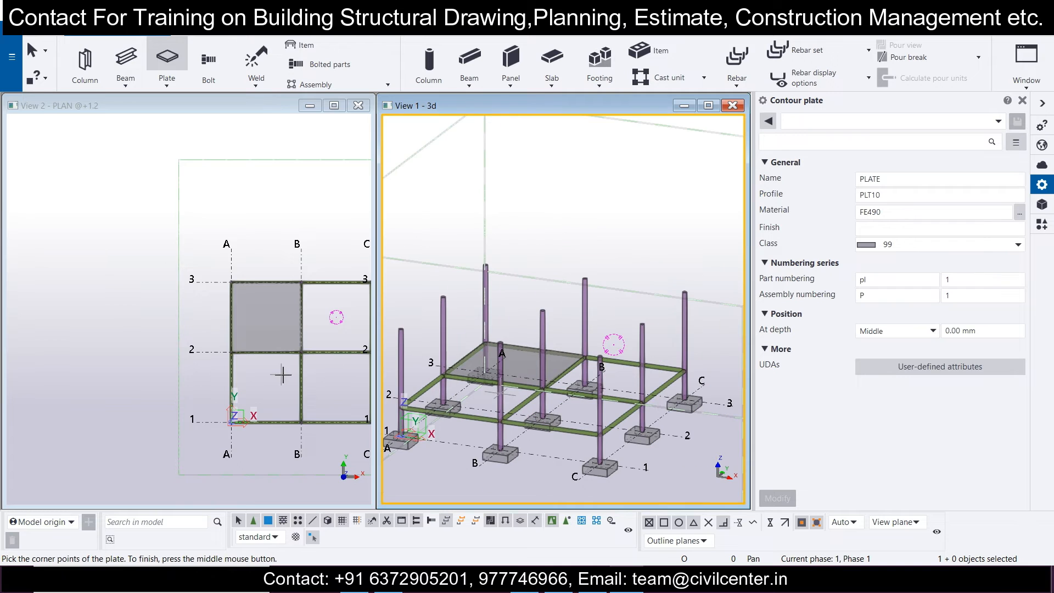
{"action": "middle_click_drag", "start_coordinate": [282, 374], "coordinate": [218, 328]}
{"action": "scroll", "coordinate": [245, 234], "scroll_direction": "up", "scroll_amount": 4}
{"action": "left_click", "coordinate": [234, 238]}
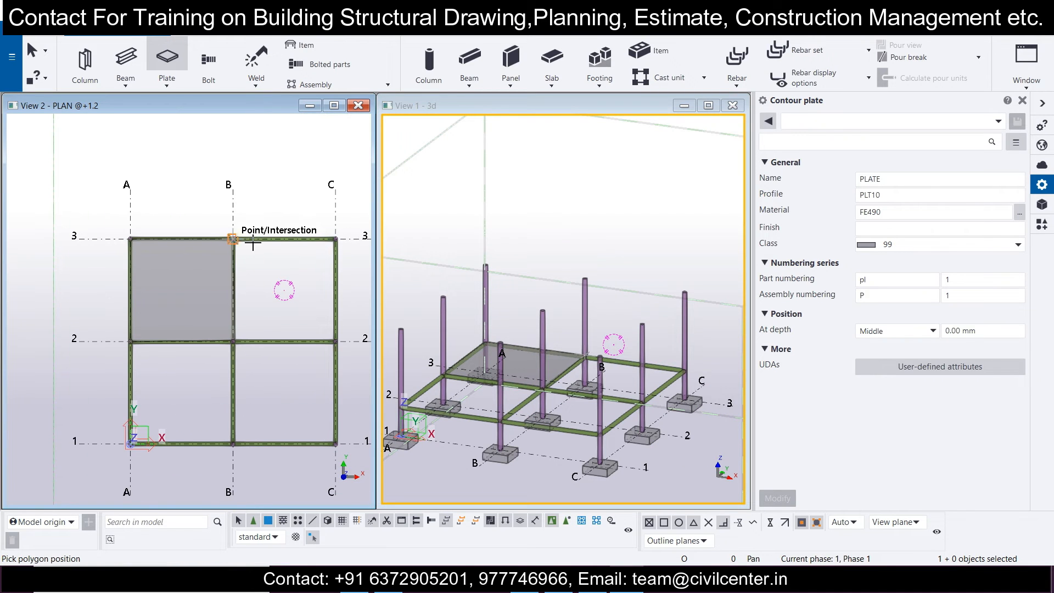
{"action": "left_click", "coordinate": [335, 239]}
{"action": "left_click", "coordinate": [335, 341]}
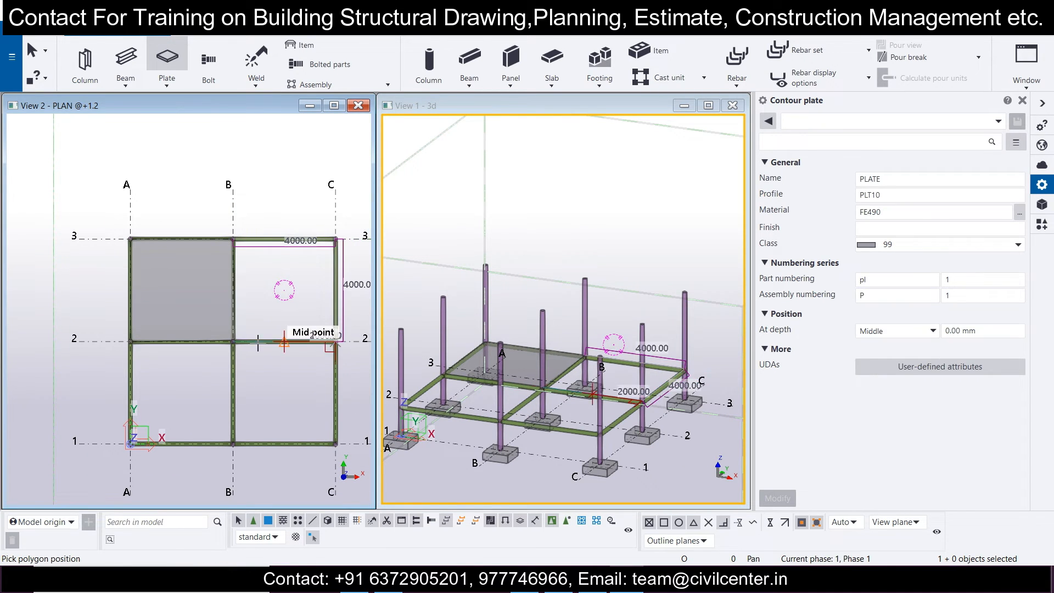
{"action": "left_click", "coordinate": [233, 341]}
{"action": "left_click", "coordinate": [233, 239]}
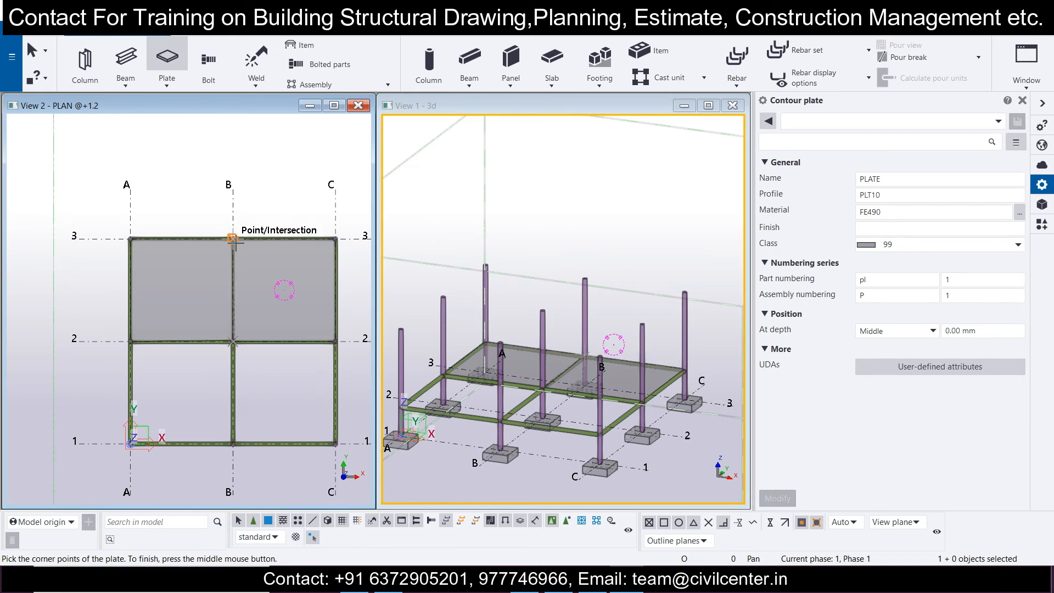
{"action": "left_click", "coordinate": [130, 341]}
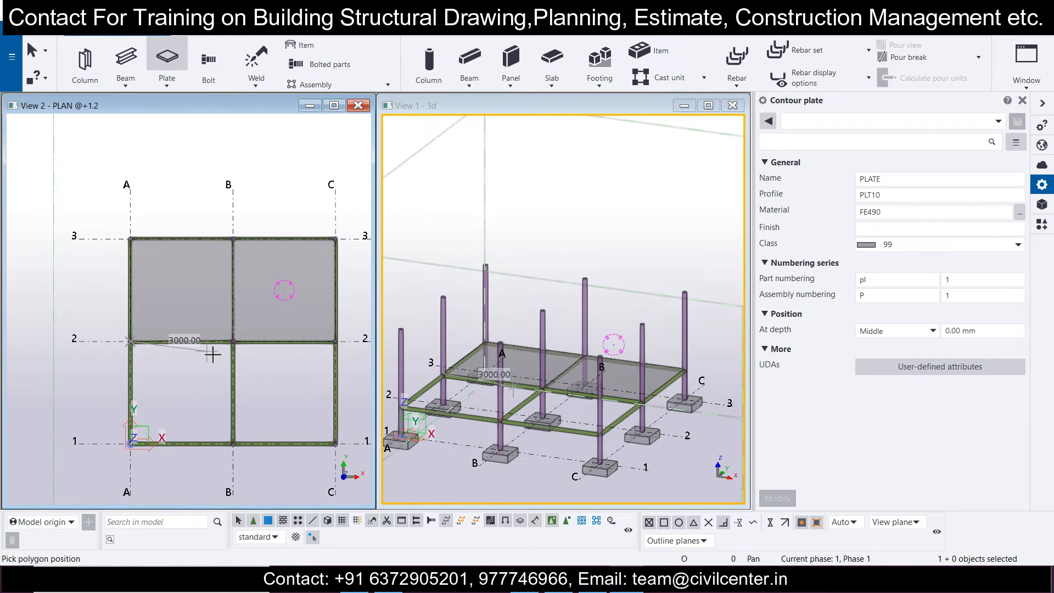
{"action": "left_click", "coordinate": [233, 341]}
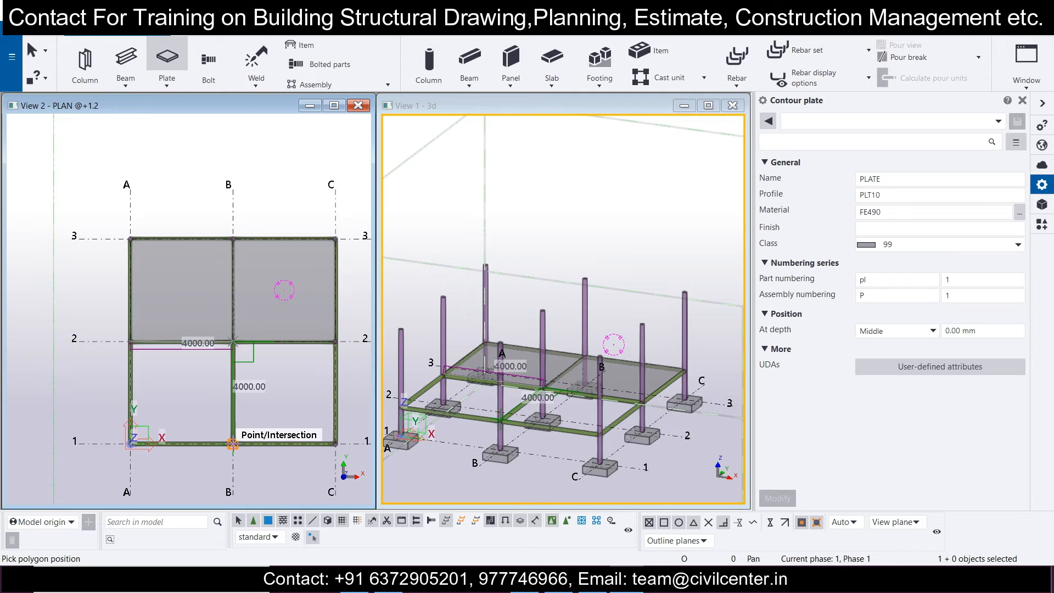
{"action": "left_click", "coordinate": [233, 444]}
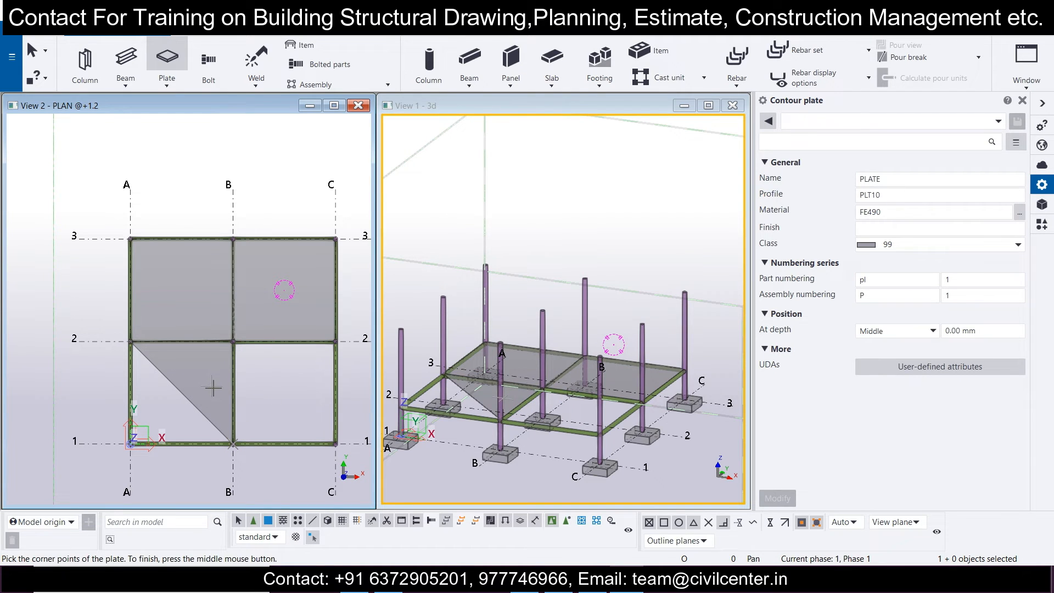
{"action": "key", "text": "ctrl+z"}
- Draw a rectangular PLT10 contour plate over the bay between grid lines A–B and 1–2
{"action": "left_click", "coordinate": [131, 341]}
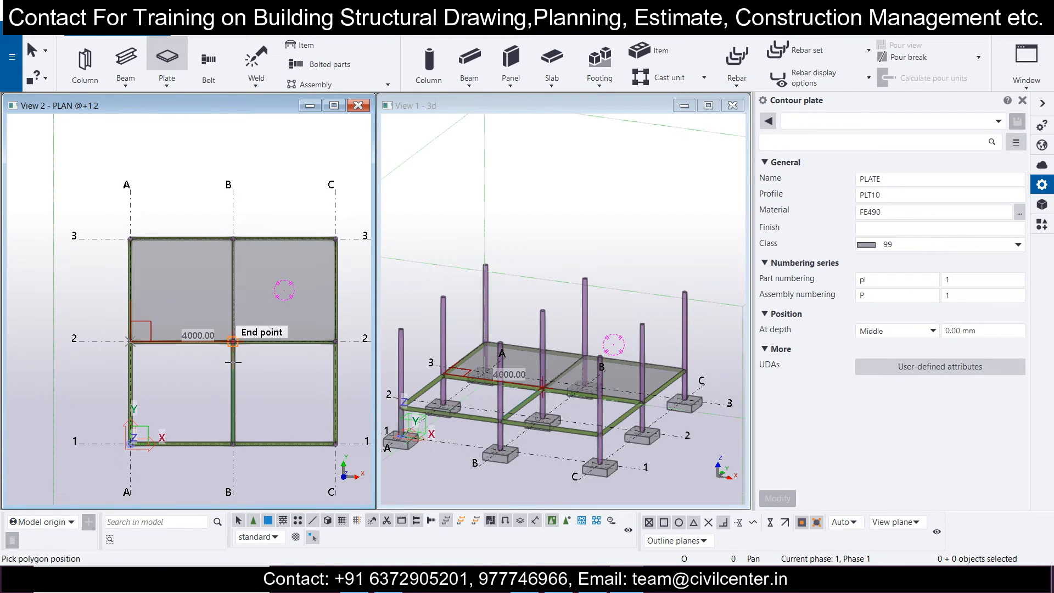
{"action": "left_click", "coordinate": [233, 341]}
{"action": "left_click", "coordinate": [233, 443]}
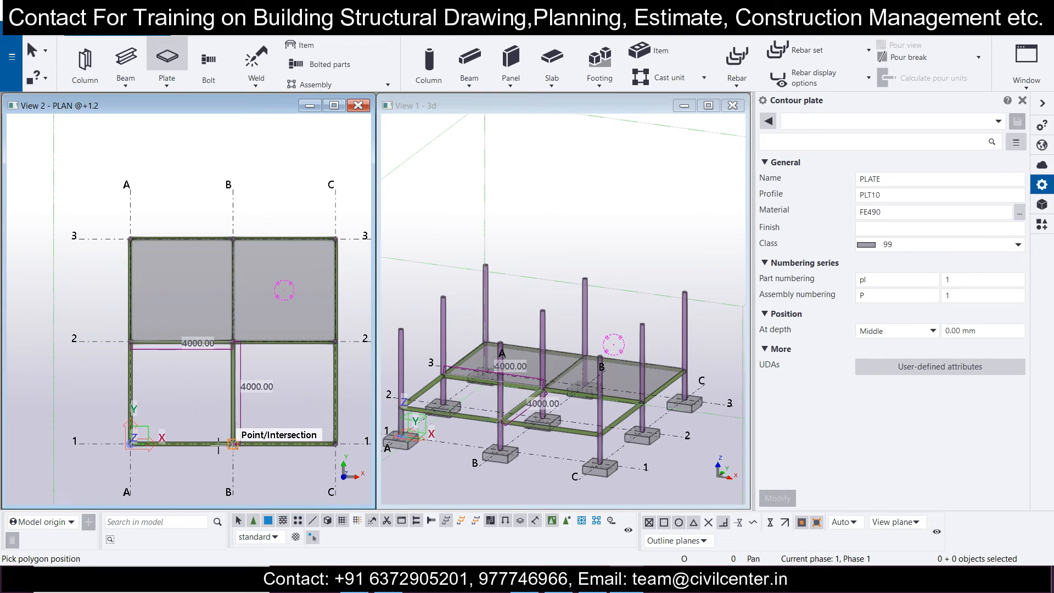
{"action": "left_click", "coordinate": [131, 442]}
{"action": "middle_click", "coordinate": [131, 442]}
- Draw a PLT10 contour plate over the bay between grid lines B–C and 1–2, then end the command
{"action": "left_click", "coordinate": [233, 341]}
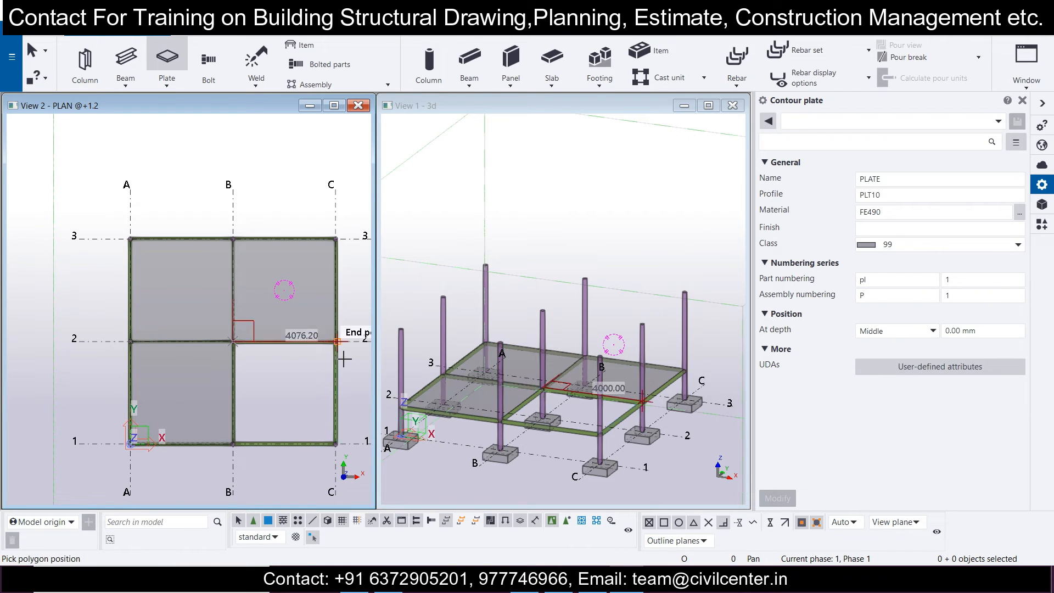
{"action": "left_click", "coordinate": [336, 342]}
{"action": "left_click", "coordinate": [336, 444]}
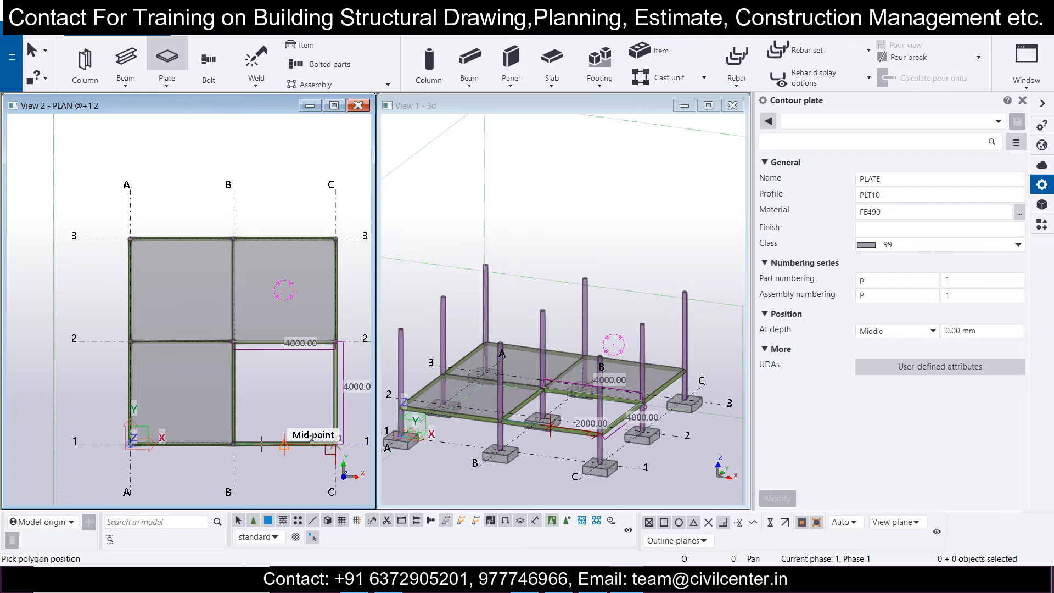
{"action": "left_click", "coordinate": [233, 444]}
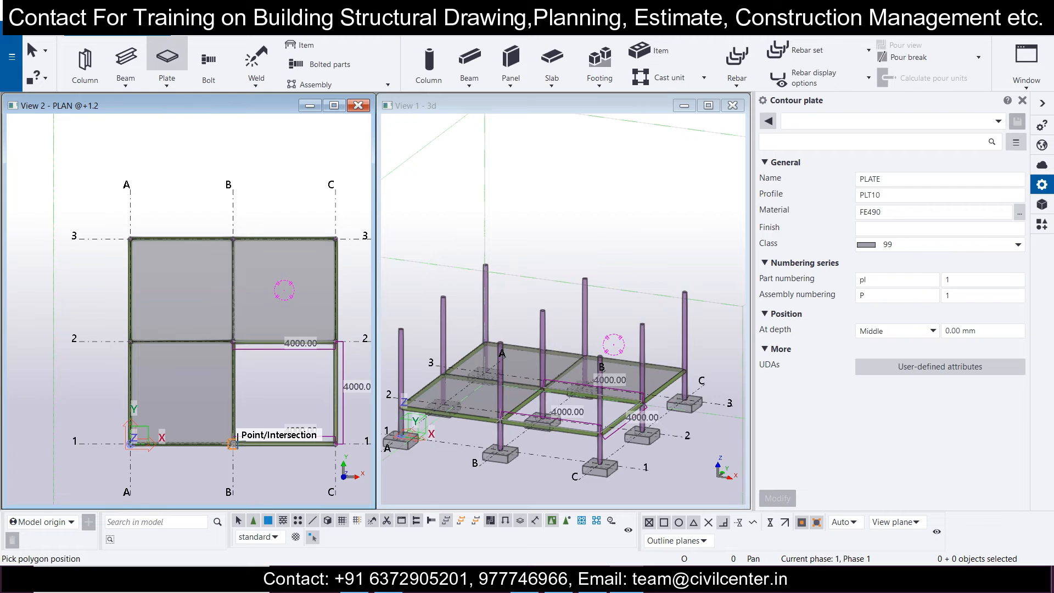
{"action": "middle_click", "coordinate": [232, 343]}
{"action": "key", "text": "Escape"}
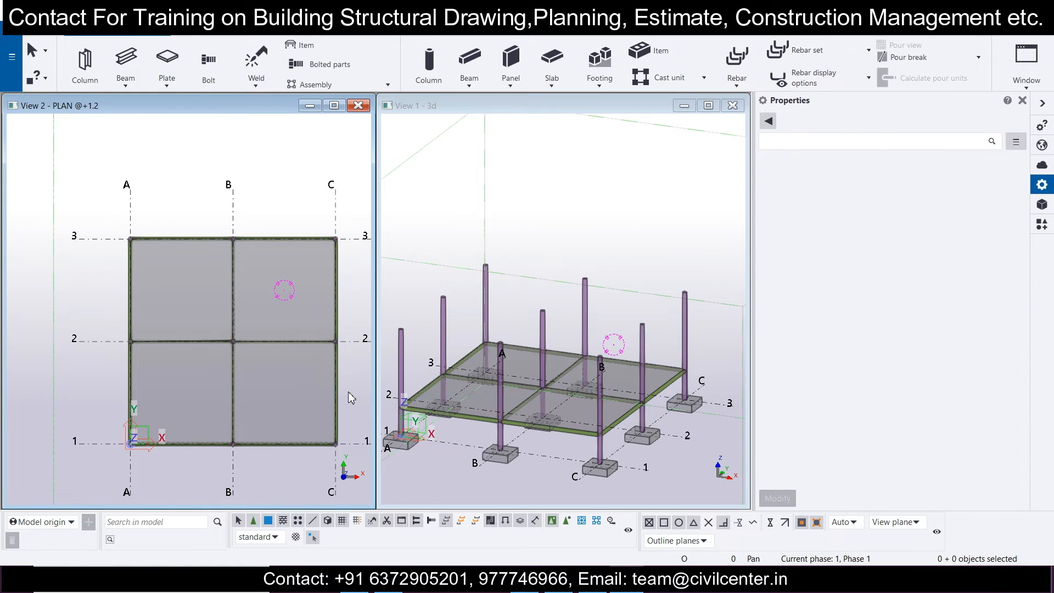
{"action": "scroll", "coordinate": [352, 398], "scroll_direction": "down", "scroll_amount": 2}
{"action": "middle_click_drag", "start_coordinate": [349, 391], "coordinate": [285, 387]}
{"action": "scroll", "coordinate": [528, 406], "scroll_direction": "down", "scroll_amount": 4}
{"action": "scroll", "coordinate": [561, 407], "scroll_direction": "up", "scroll_amount": 3}
{"action": "scroll", "coordinate": [600, 406], "scroll_direction": "down", "scroll_amount": 3}
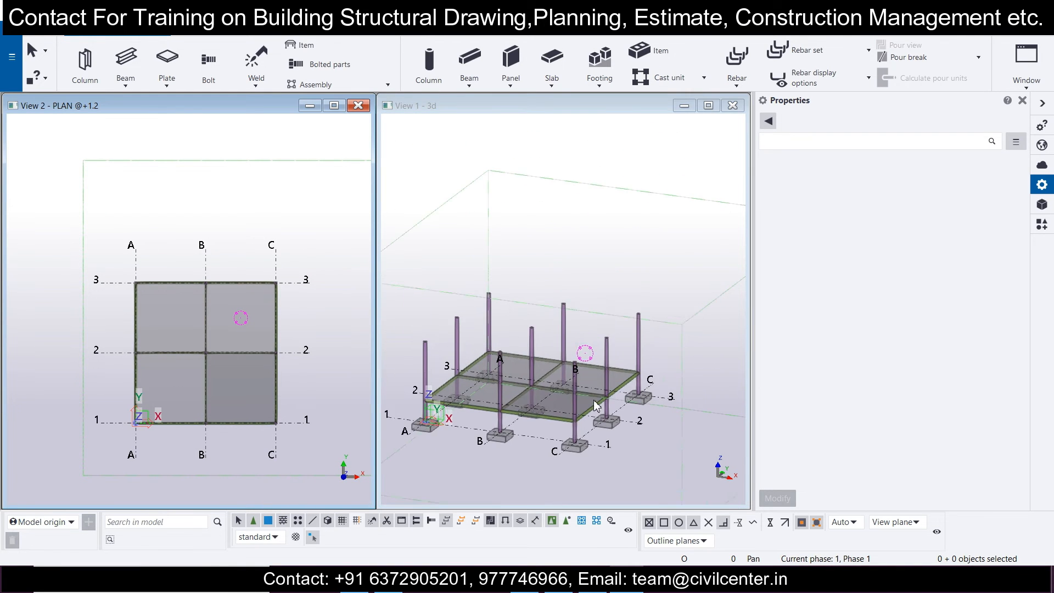
{"action": "scroll", "coordinate": [582, 466], "scroll_direction": "up", "scroll_amount": 5}
{"action": "scroll", "coordinate": [571, 453], "scroll_direction": "down", "scroll_amount": 2}
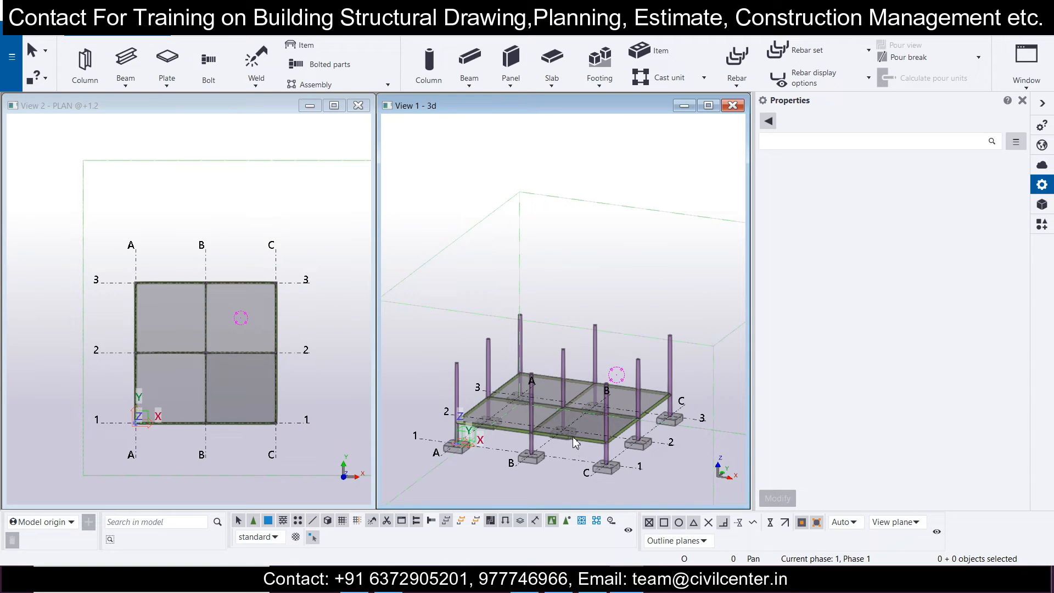
{"action": "scroll", "coordinate": [575, 443], "scroll_direction": "up", "scroll_amount": 2}
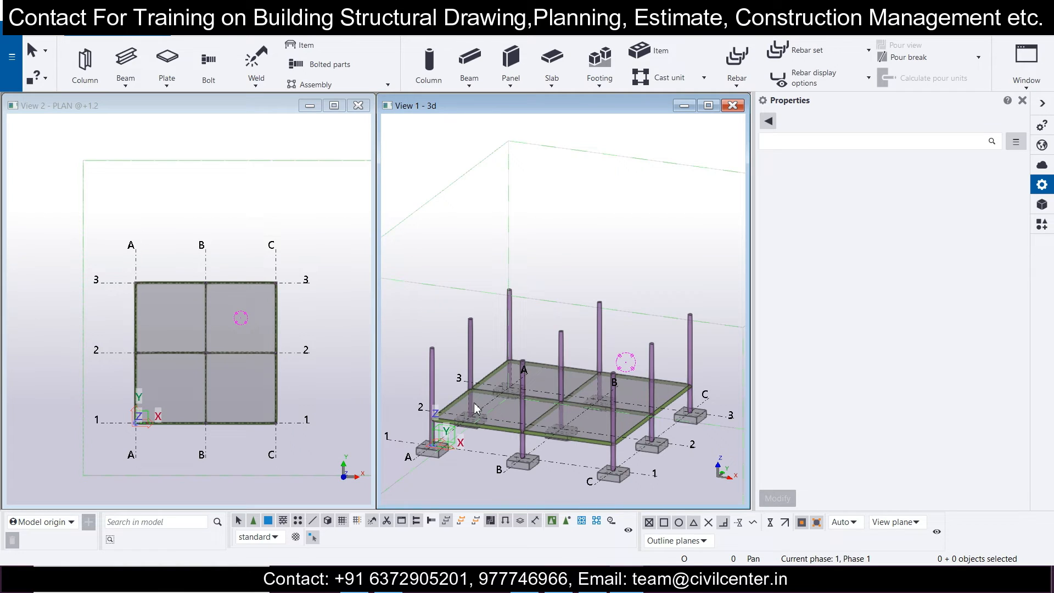
{"action": "scroll", "coordinate": [476, 407], "scroll_direction": "up", "scroll_amount": 2}
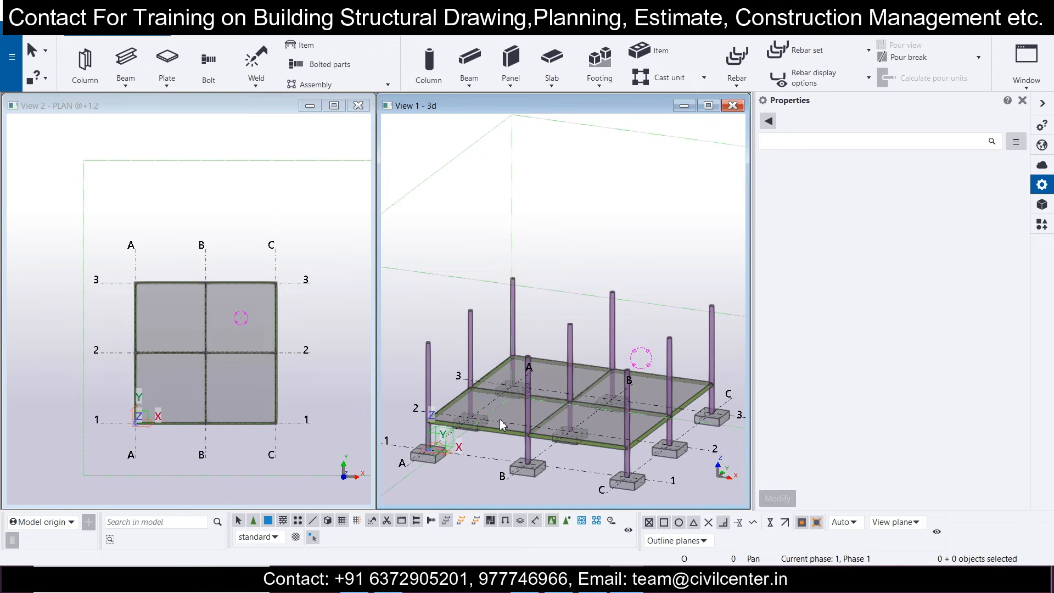
{"action": "scroll", "coordinate": [604, 411], "scroll_direction": "down", "scroll_amount": 2}
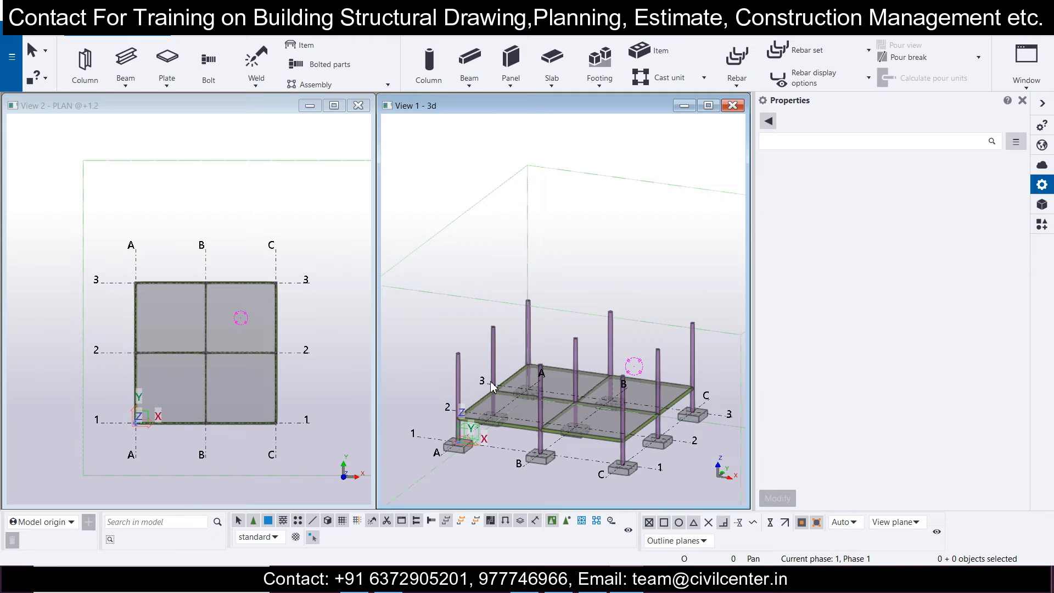
{"action": "middle_click_drag", "start_coordinate": [532, 394], "coordinate": [532, 430]}
{"action": "scroll", "coordinate": [531, 430], "scroll_direction": "down", "scroll_amount": 1}
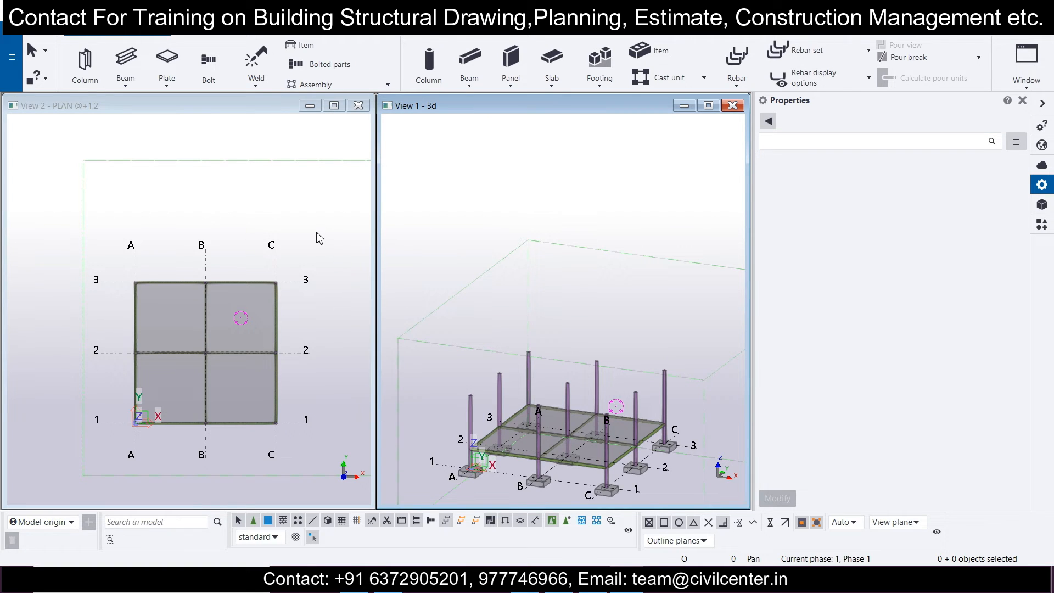
- Replace the open 3D view with the GRID @1 view and tile the two views vertically
{"action": "left_click", "coordinate": [733, 105]}
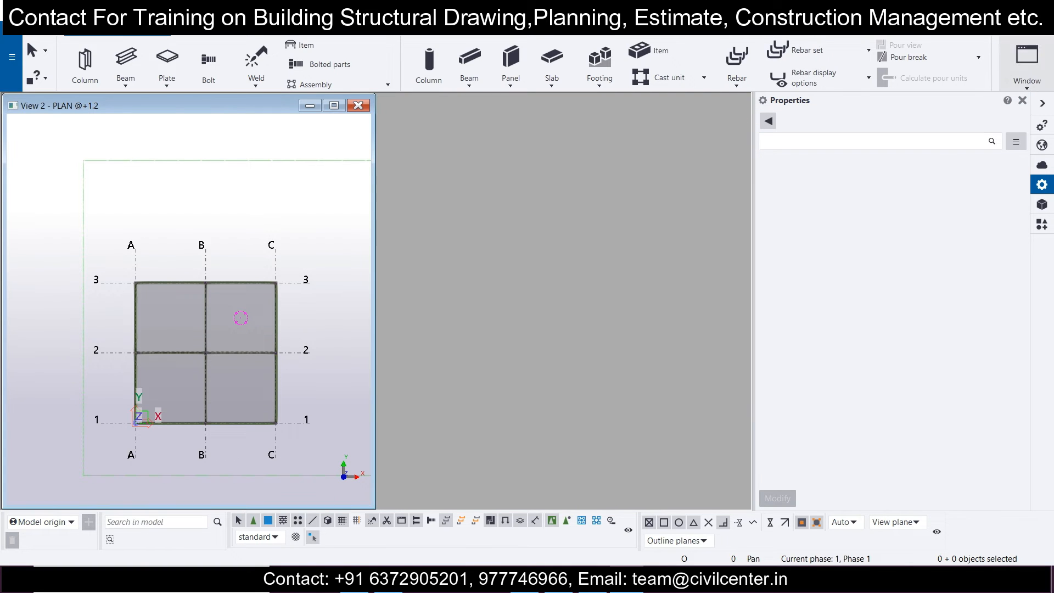
{"action": "left_click", "coordinate": [1027, 63]}
{"action": "left_click", "coordinate": [1007, 161]}
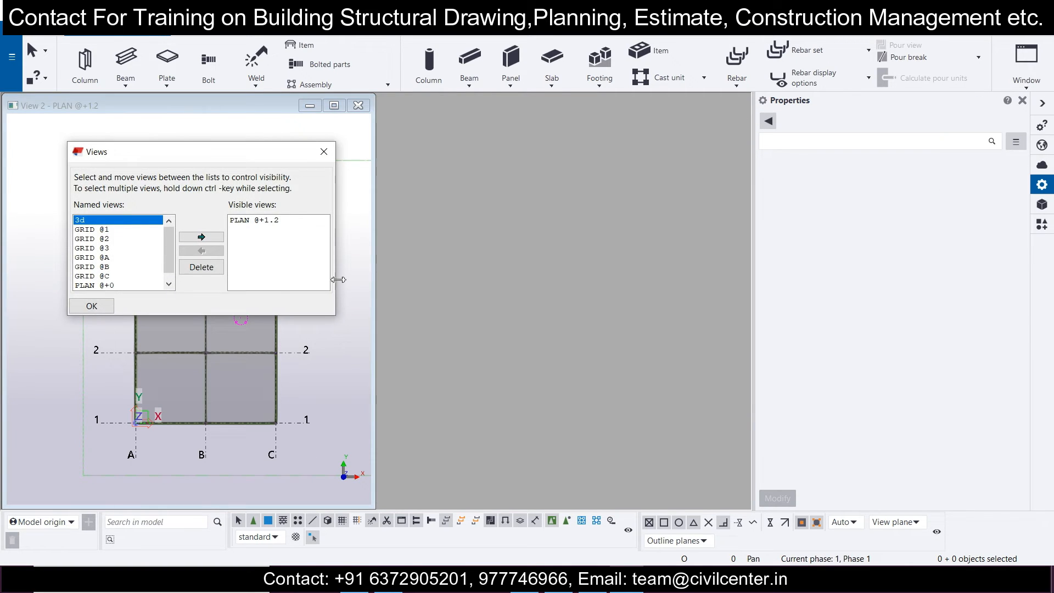
{"action": "scroll", "coordinate": [182, 434], "scroll_direction": "down", "scroll_amount": 1}
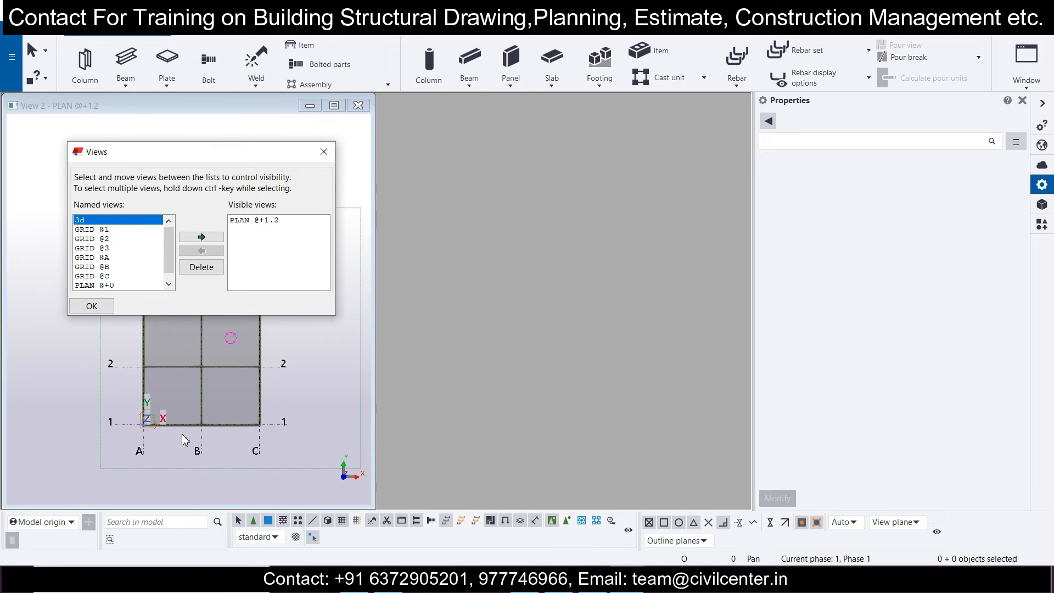
{"action": "left_click", "coordinate": [104, 231]}
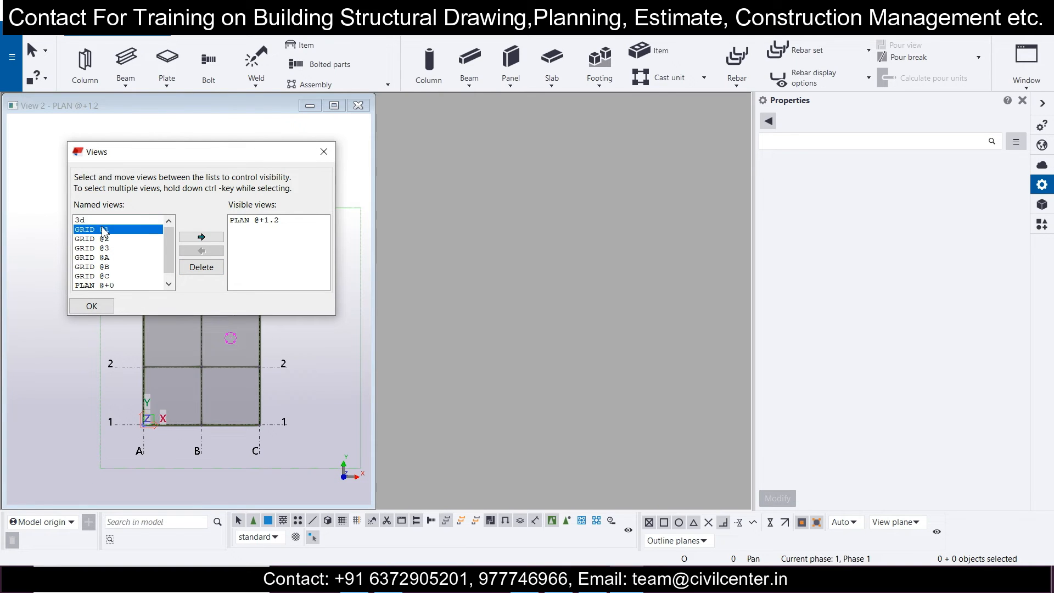
{"action": "left_click", "coordinate": [212, 242]}
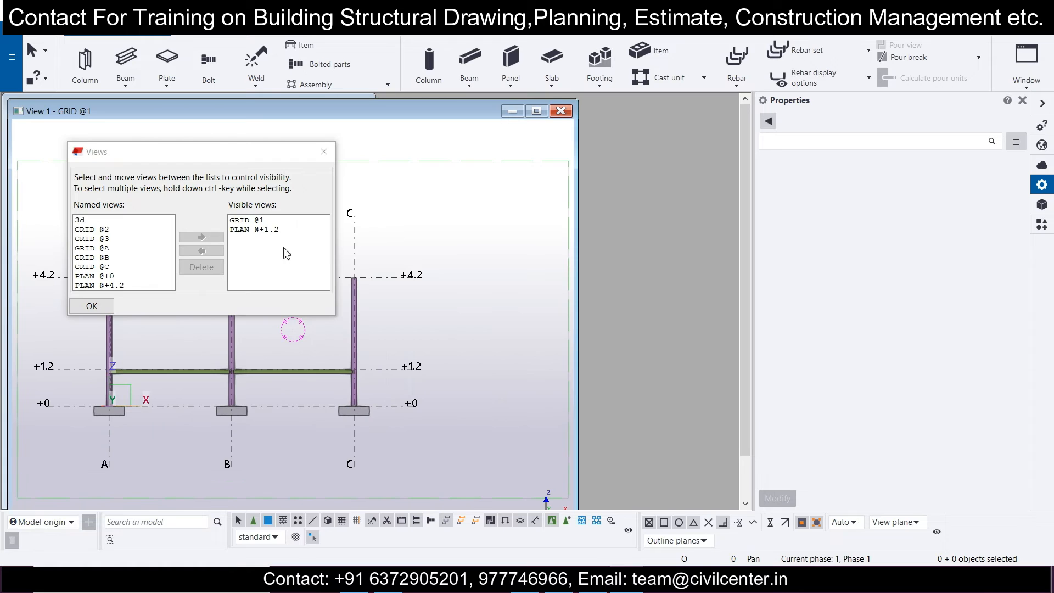
{"action": "left_click", "coordinate": [324, 152]}
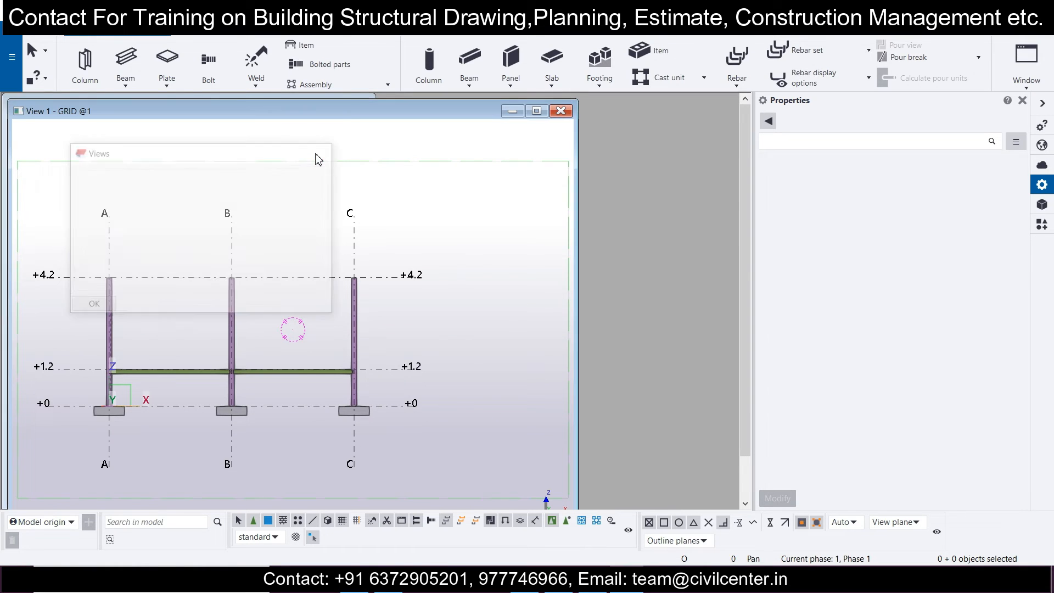
{"action": "left_click", "coordinate": [1018, 78]}
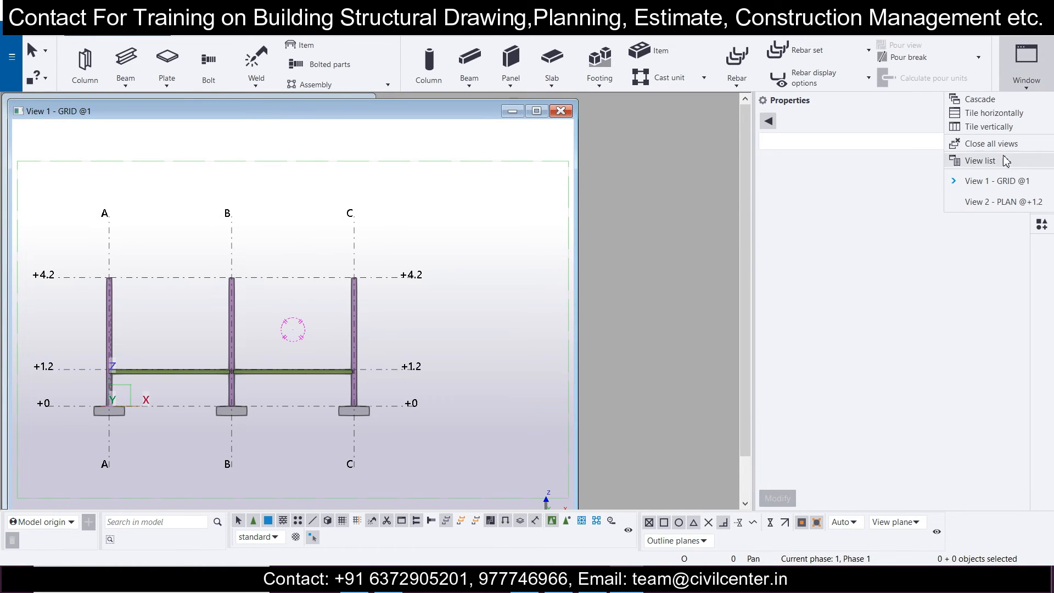
{"action": "left_click", "coordinate": [989, 126]}
- Select the level +1.2 beams and plates across grid lines A–C together in the GRID @1 view
{"action": "scroll", "coordinate": [49, 329], "scroll_direction": "up", "scroll_amount": 2}
{"action": "left_click_drag", "start_coordinate": [52, 330], "coordinate": [323, 357]}
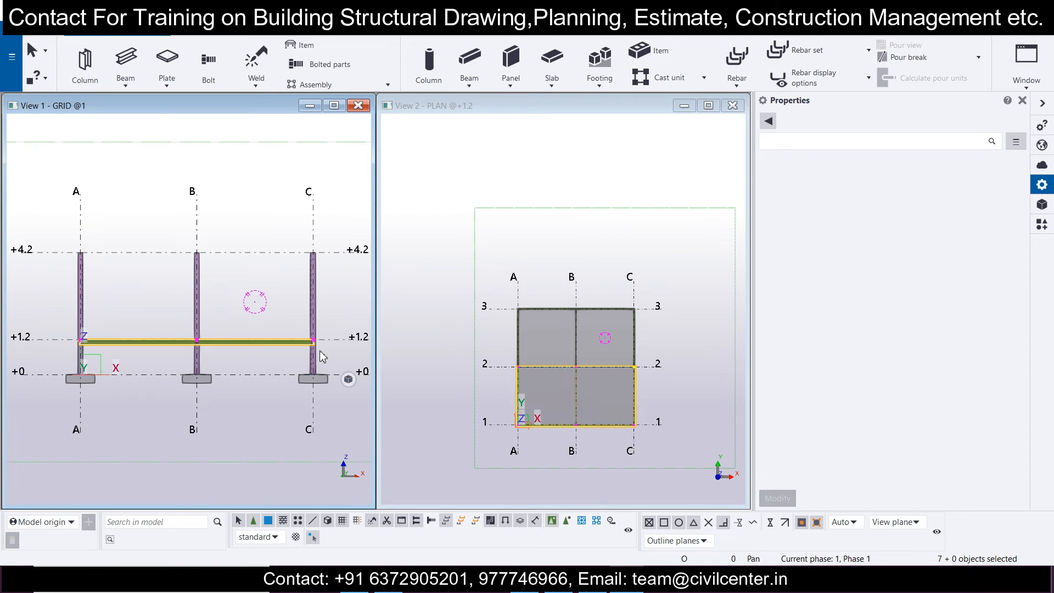
{"action": "scroll", "coordinate": [649, 439], "scroll_direction": "up", "scroll_amount": 2}
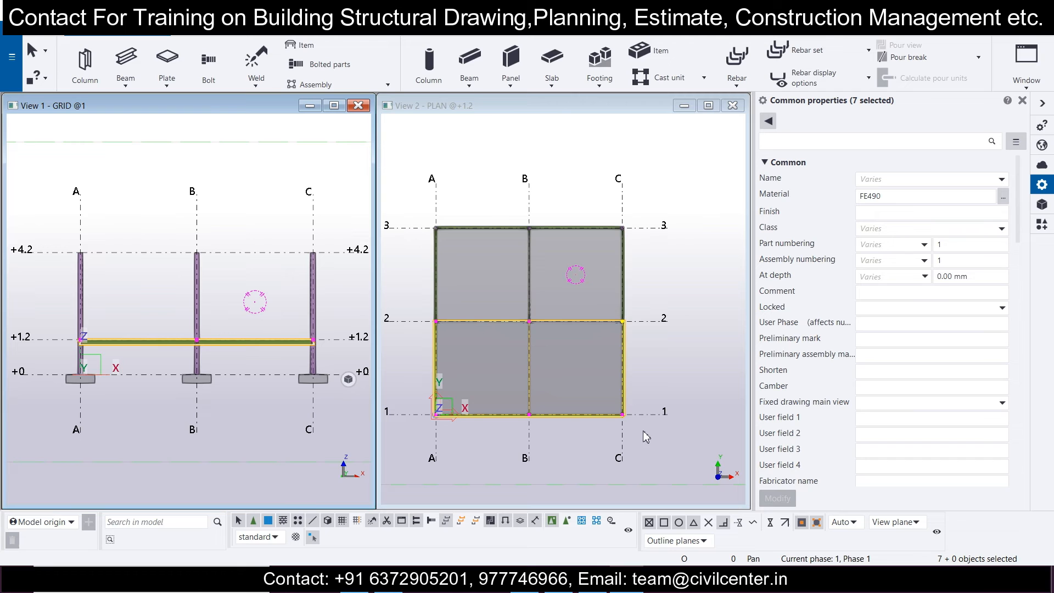
{"action": "scroll", "coordinate": [572, 319], "scroll_direction": "down", "scroll_amount": 1}
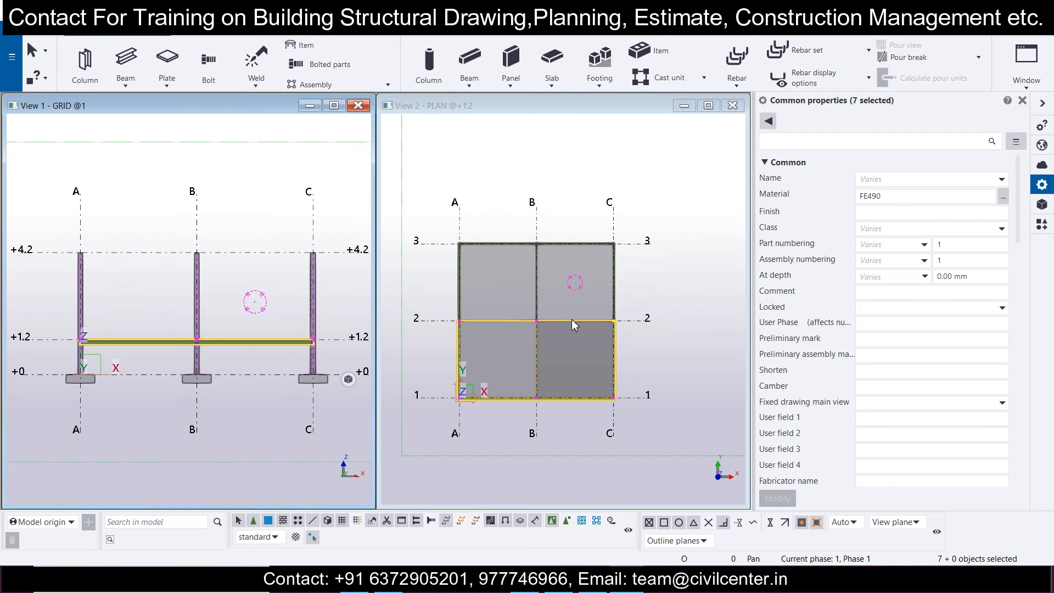
{"action": "scroll", "coordinate": [571, 319], "scroll_direction": "down", "scroll_amount": 1}
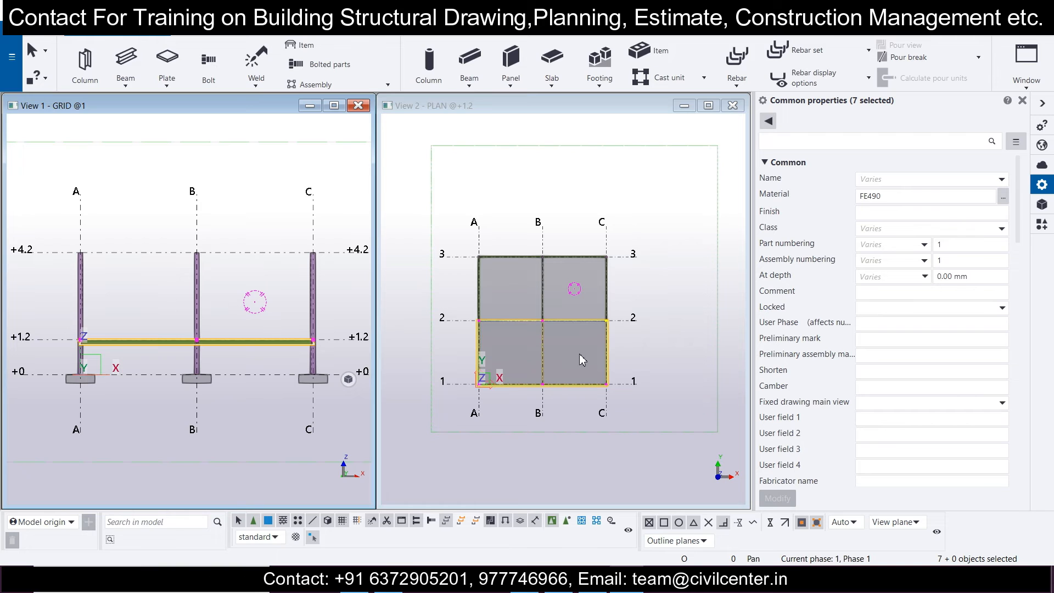
- Add both beams on grid line 3 to the selection in the PLAN @+1.2 view, leaving out the adjacent plate
{"action": "scroll", "coordinate": [571, 348], "scroll_direction": "up", "scroll_amount": 2}
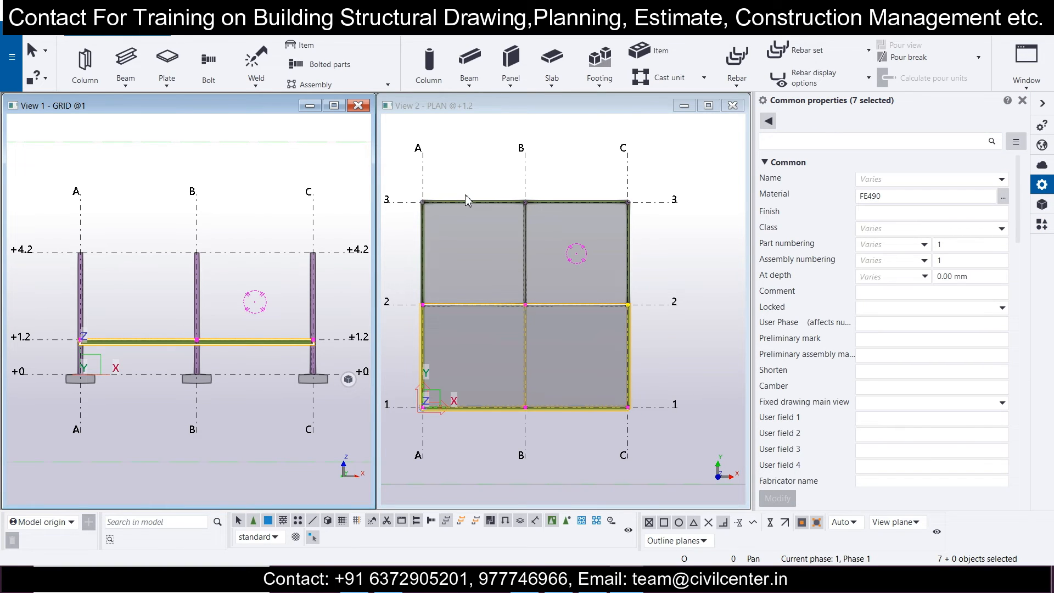
{"action": "left_click", "coordinate": [502, 199], "text": "ctrl"}
{"action": "left_click", "coordinate": [575, 201], "text": "ctrl"}
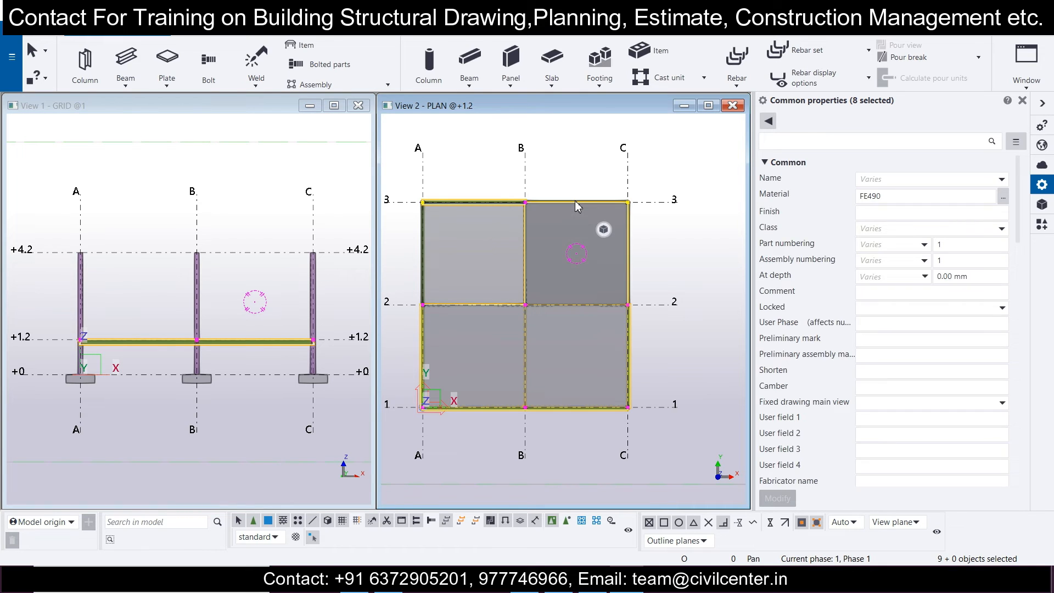
{"action": "left_click", "coordinate": [588, 198], "text": "ctrl"}
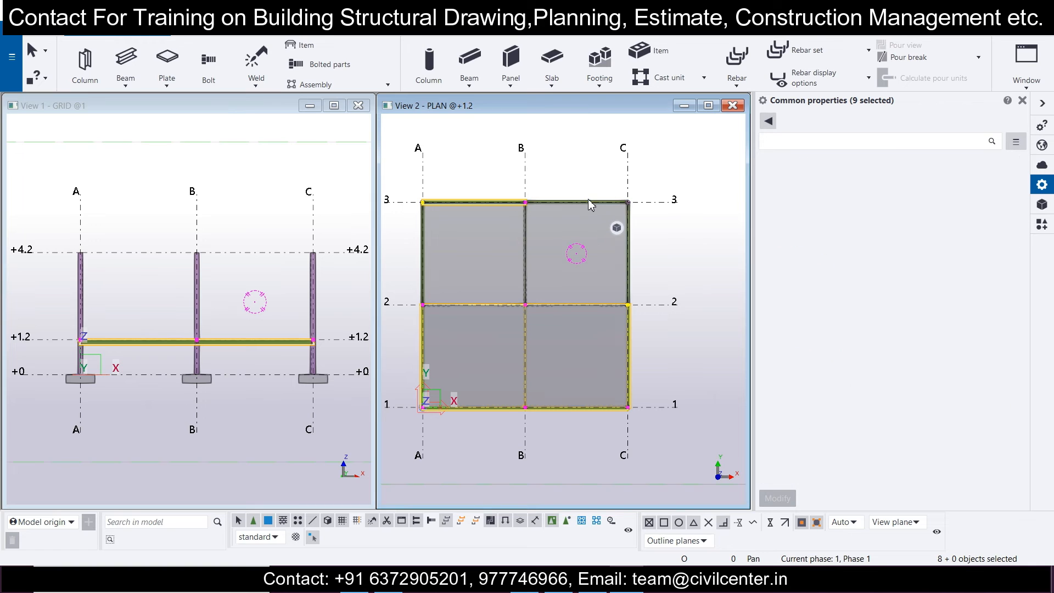
{"action": "left_click", "coordinate": [593, 199], "text": "ctrl"}
{"action": "left_click", "coordinate": [630, 222], "text": "ctrl"}
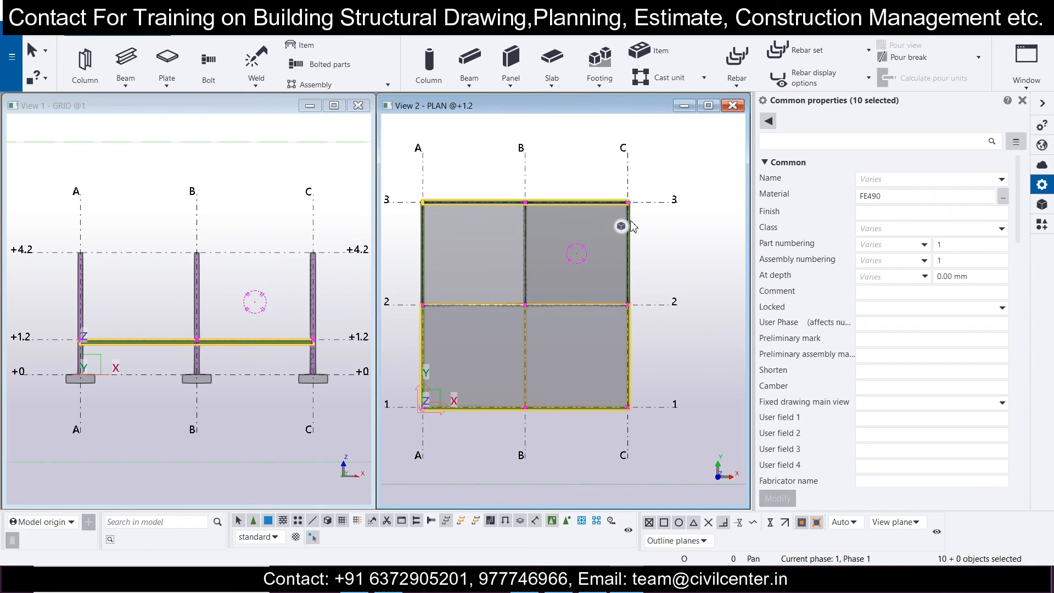
{"action": "left_click", "coordinate": [631, 236], "text": "ctrl"}
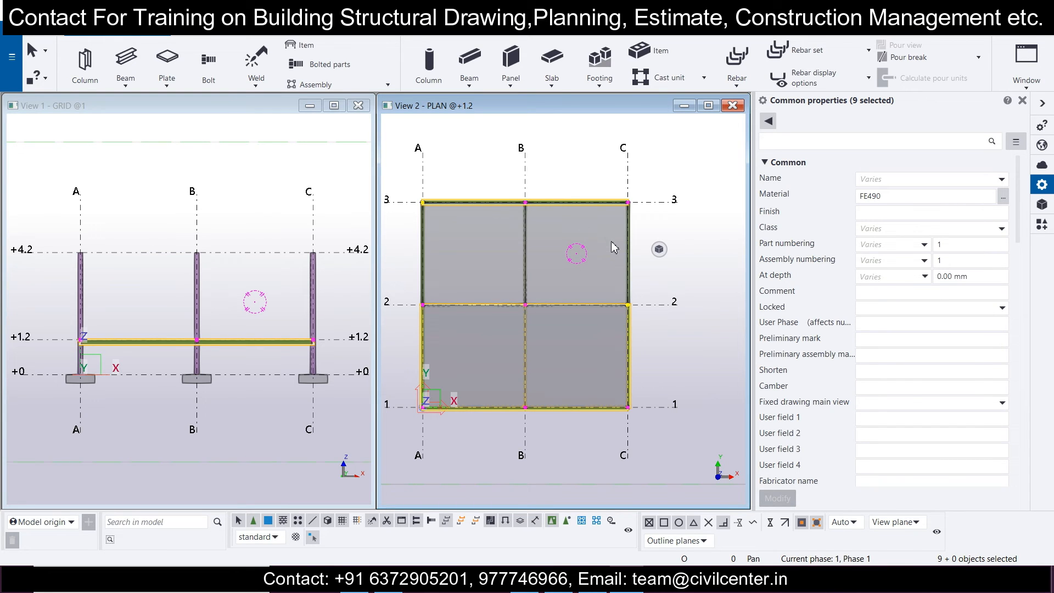
- Add the beams on grid lines C and A between grid lines 2 and 3 to the selection
{"action": "scroll", "coordinate": [635, 242], "scroll_direction": "up", "scroll_amount": 2}
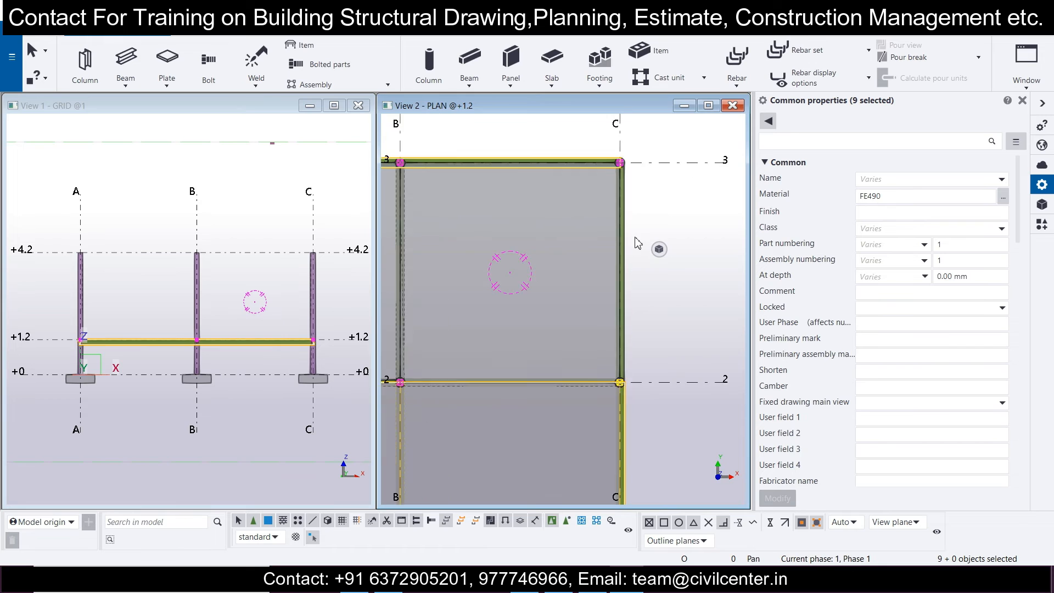
{"action": "left_click", "coordinate": [617, 251], "text": "ctrl"}
{"action": "scroll", "coordinate": [650, 257], "scroll_direction": "down", "scroll_amount": 1}
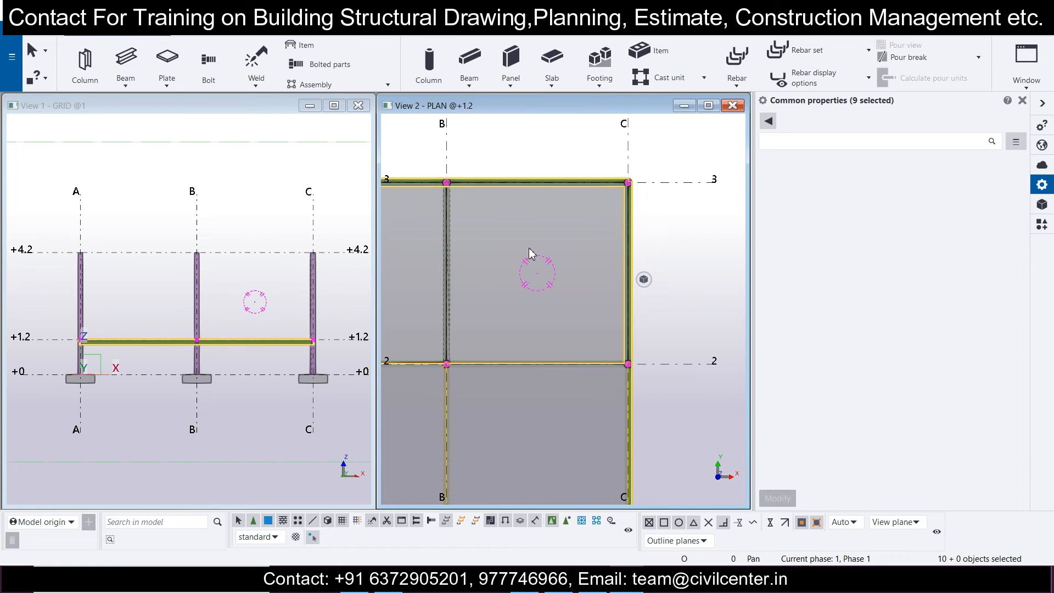
{"action": "scroll", "coordinate": [531, 253], "scroll_direction": "down", "scroll_amount": 2}
{"action": "scroll", "coordinate": [576, 235], "scroll_direction": "up", "scroll_amount": 6}
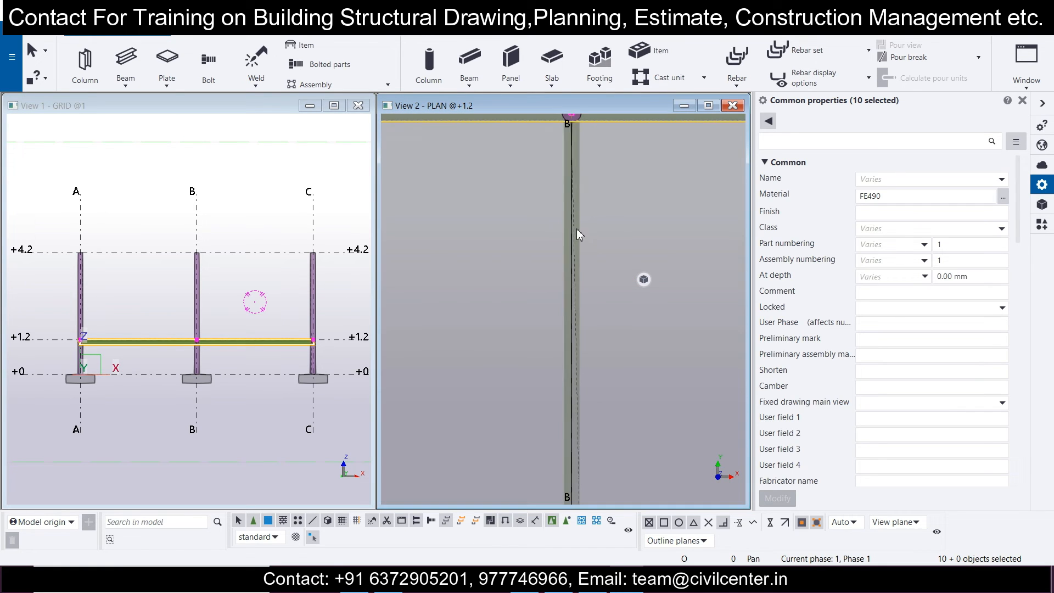
{"action": "scroll", "coordinate": [574, 132], "scroll_direction": "up", "scroll_amount": 2}
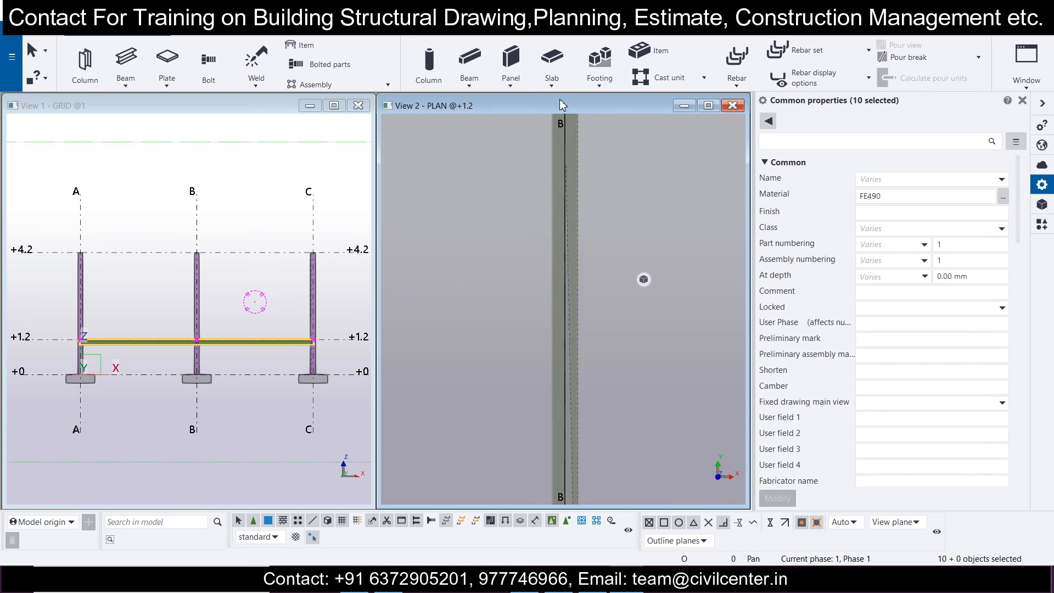
{"action": "scroll", "coordinate": [576, 159], "scroll_direction": "down", "scroll_amount": 5}
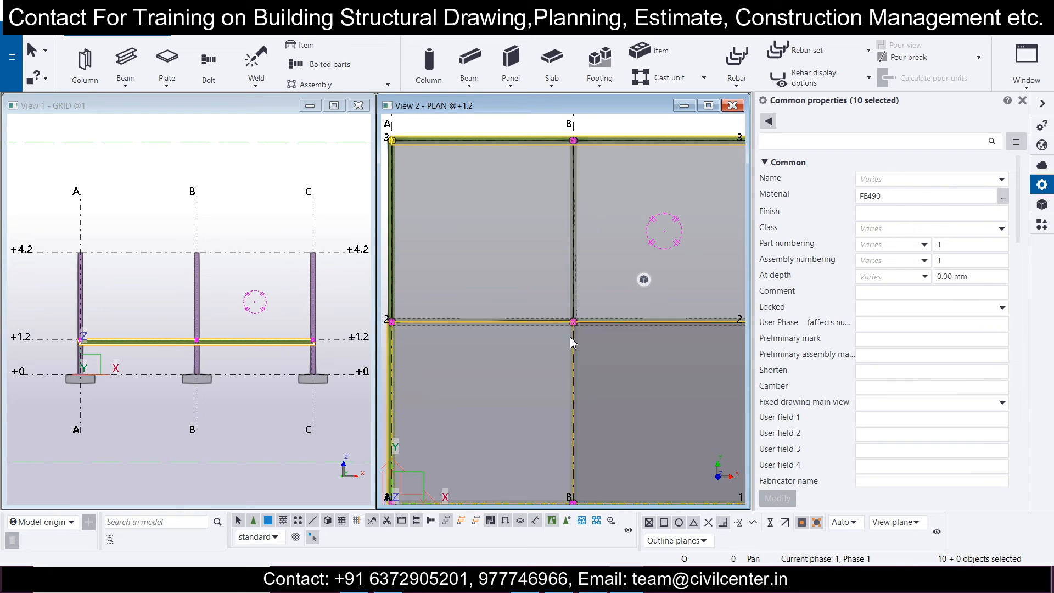
{"action": "scroll", "coordinate": [572, 335], "scroll_direction": "up", "scroll_amount": 4}
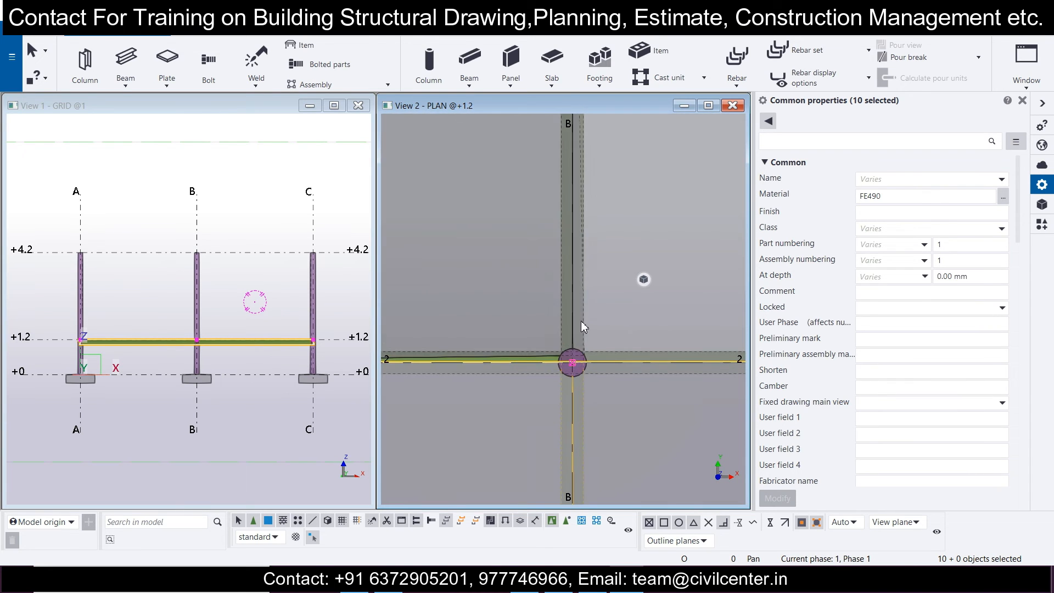
{"action": "scroll", "coordinate": [583, 326], "scroll_direction": "down", "scroll_amount": 5}
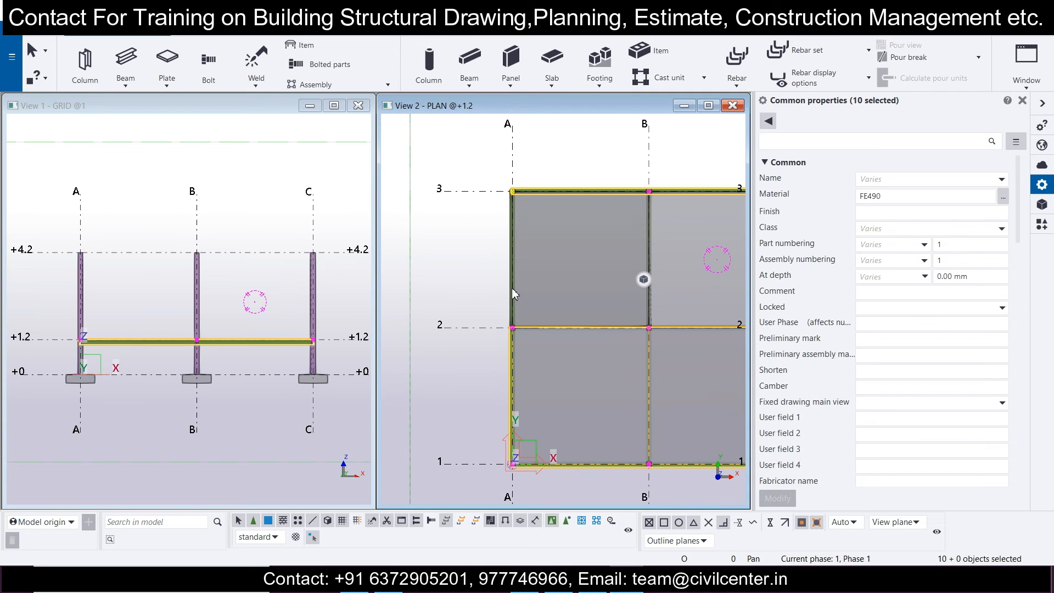
{"action": "left_click", "coordinate": [514, 295], "text": "ctrl"}
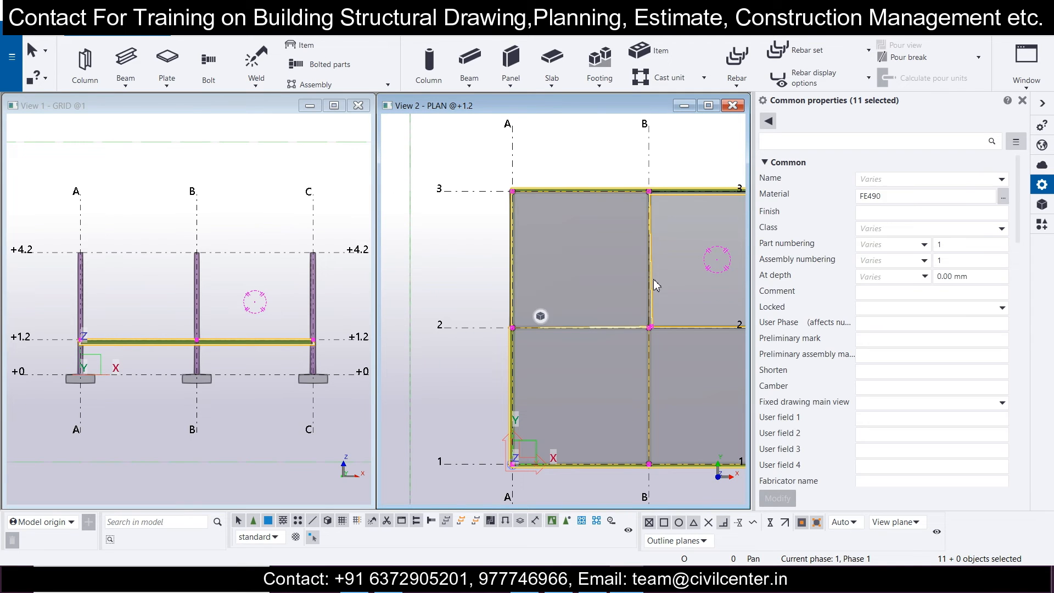
{"action": "middle_click_drag", "start_coordinate": [653, 237], "coordinate": [545, 268]}
{"action": "scroll", "coordinate": [545, 269], "scroll_direction": "down", "scroll_amount": 1}
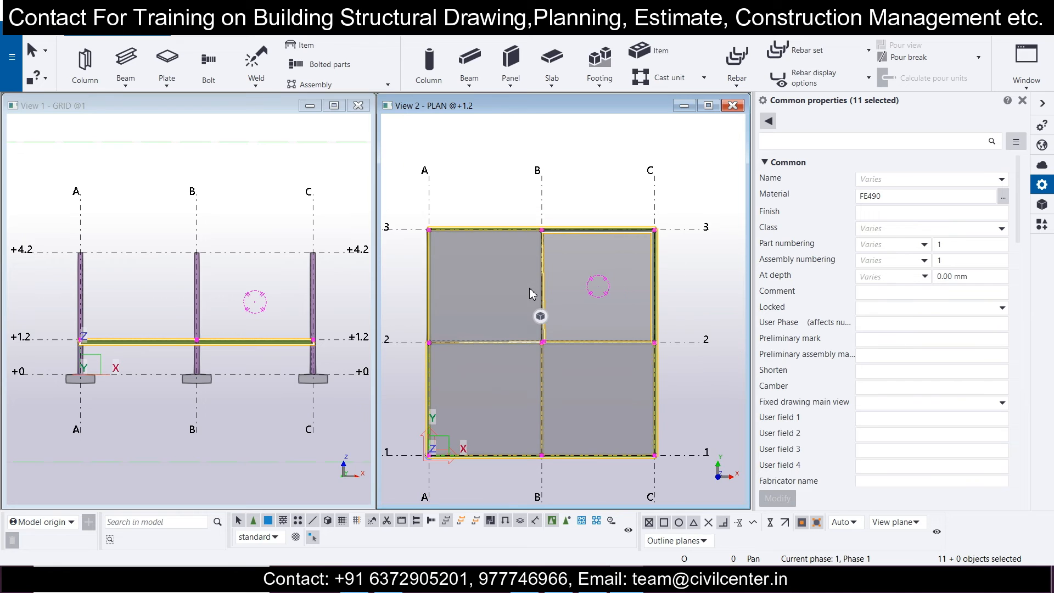
{"action": "scroll", "coordinate": [541, 237], "scroll_direction": "up", "scroll_amount": 6}
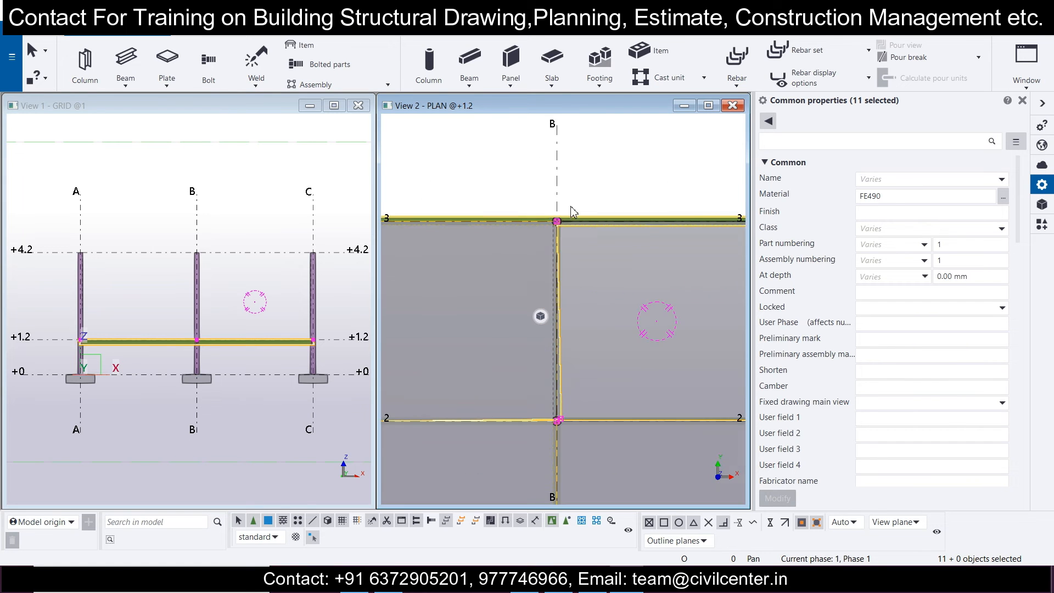
{"action": "scroll", "coordinate": [550, 235], "scroll_direction": "up", "scroll_amount": 2}
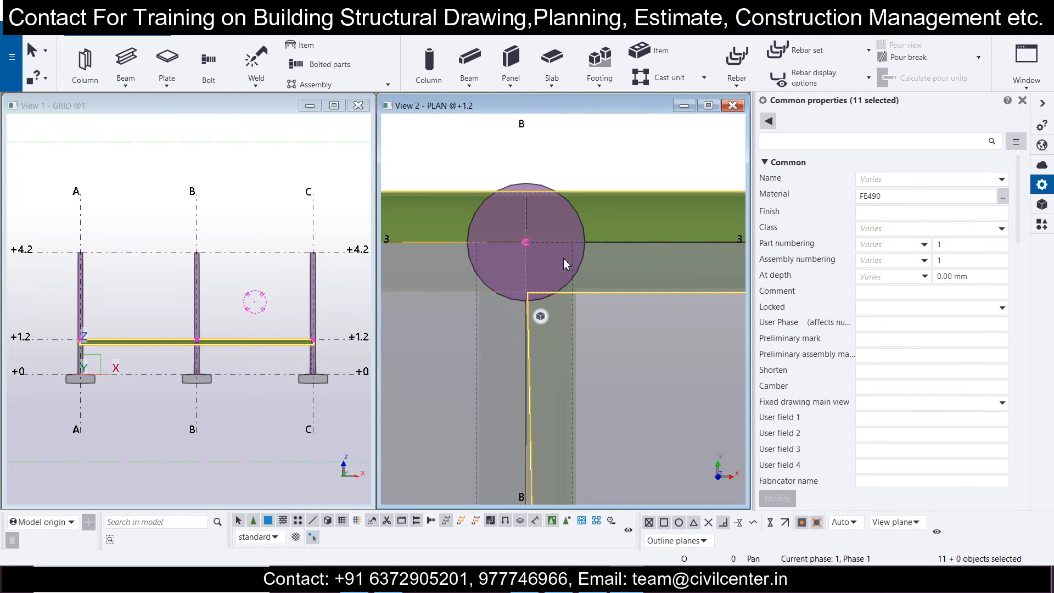
{"action": "scroll", "coordinate": [534, 254], "scroll_direction": "down", "scroll_amount": 8}
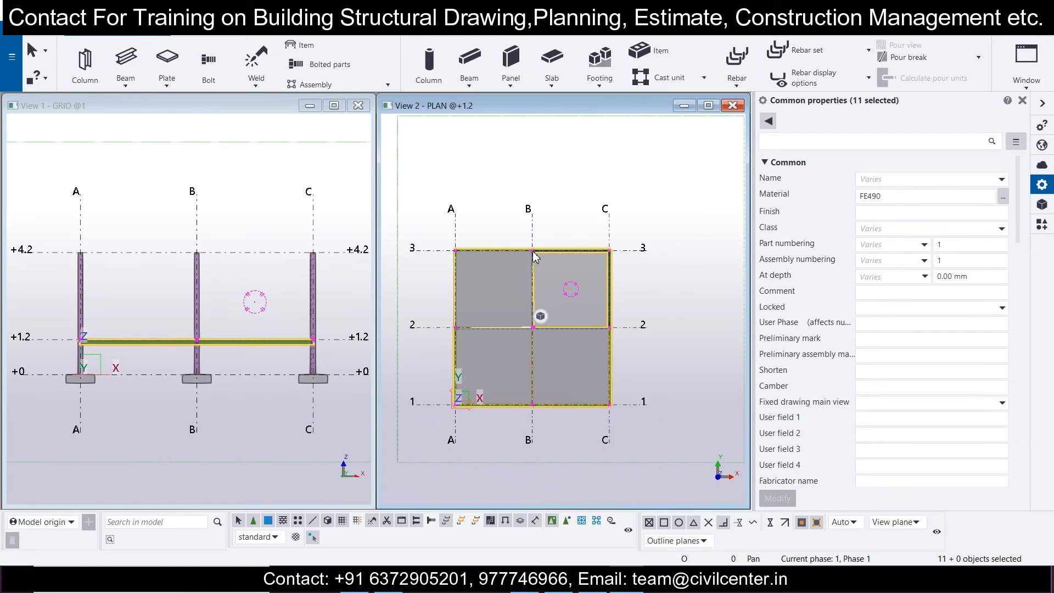
{"action": "scroll", "coordinate": [535, 257], "scroll_direction": "down", "scroll_amount": 2}
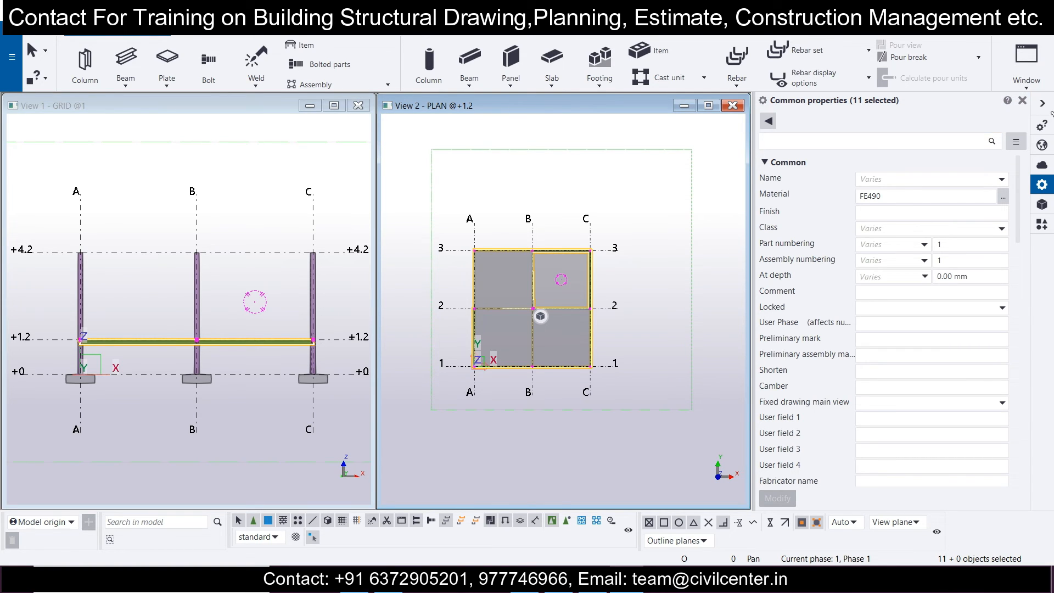
- Open the GRID @3 view, add the level +1.2 beam end at grid line B to the selection, and close that view
{"action": "left_click", "coordinate": [1027, 61]}
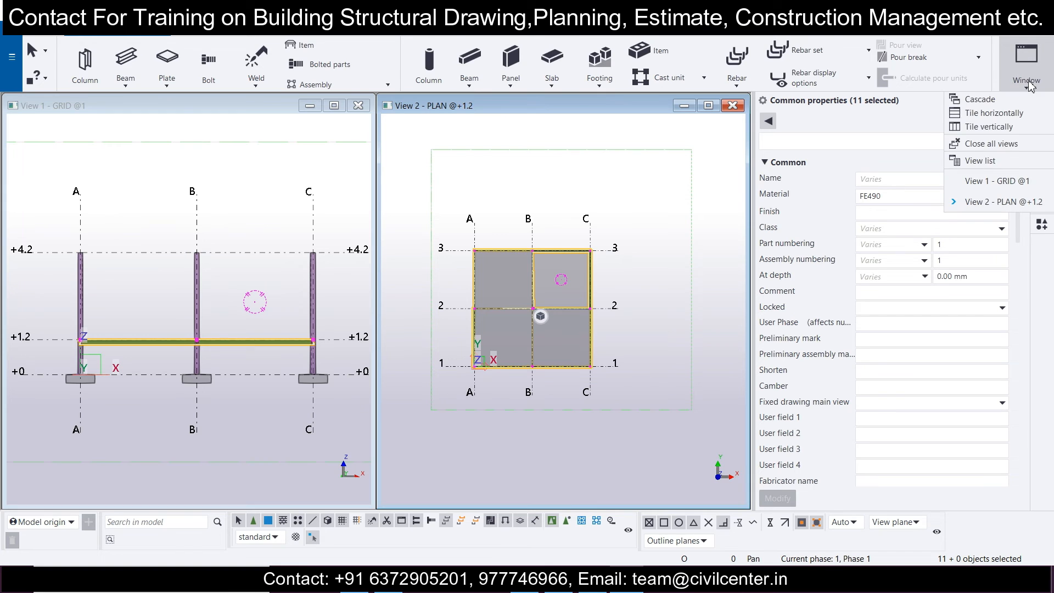
{"action": "left_click", "coordinate": [999, 165]}
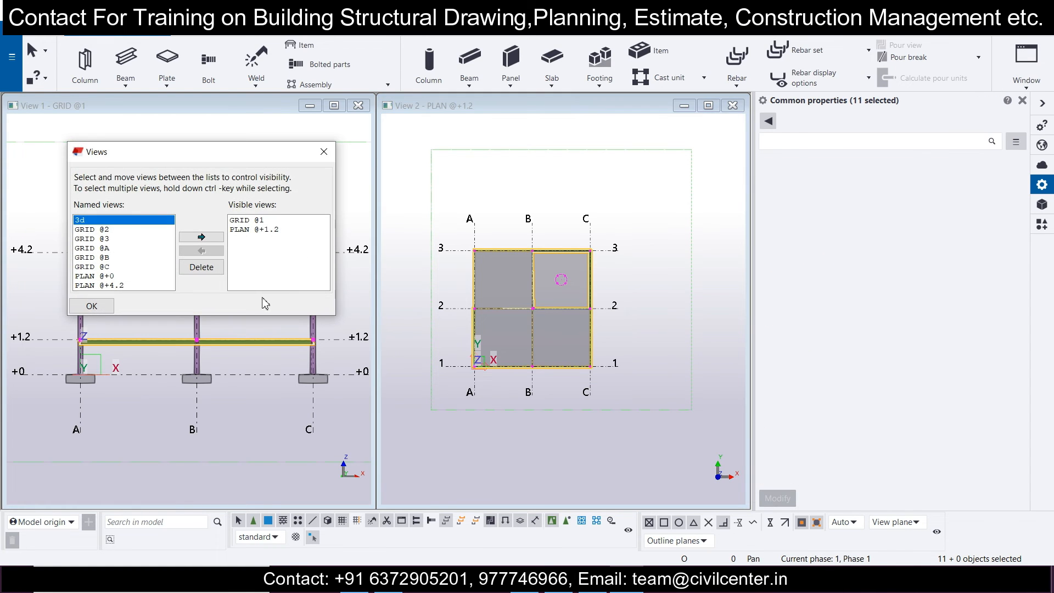
{"action": "left_click", "coordinate": [107, 239]}
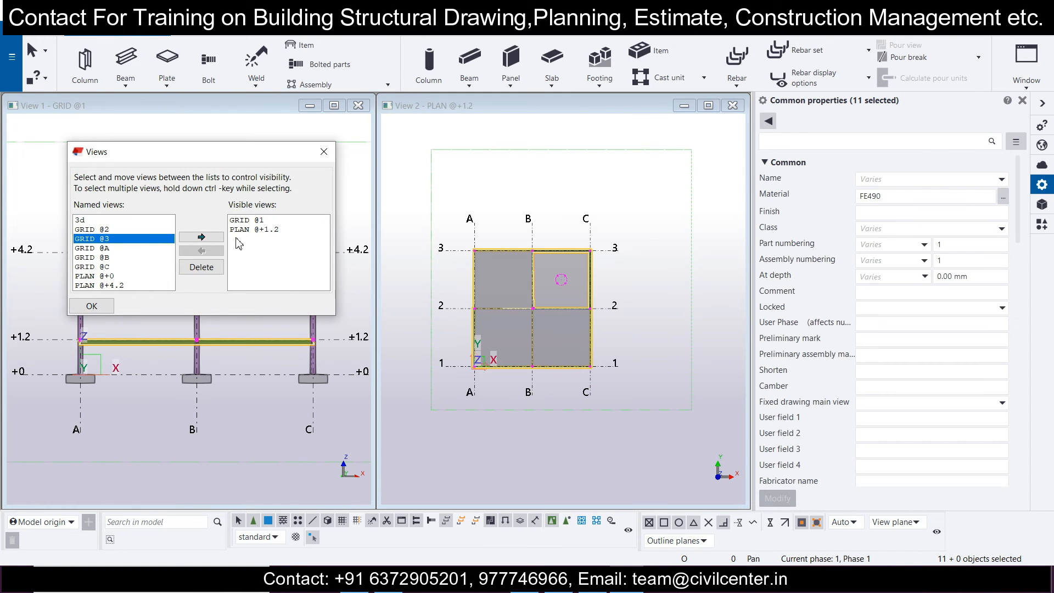
{"action": "left_click", "coordinate": [201, 237]}
{"action": "scroll", "coordinate": [258, 401], "scroll_direction": "up", "scroll_amount": 5}
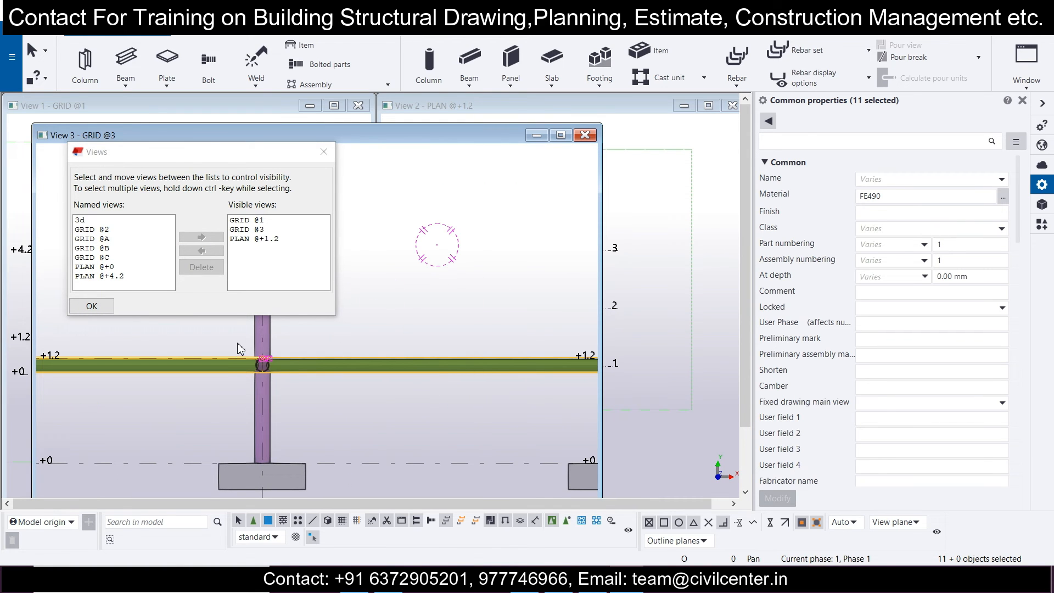
{"action": "left_click_drag", "start_coordinate": [293, 391], "coordinate": [292, 391], "text": "shift"}
{"action": "left_click", "coordinate": [324, 152]}
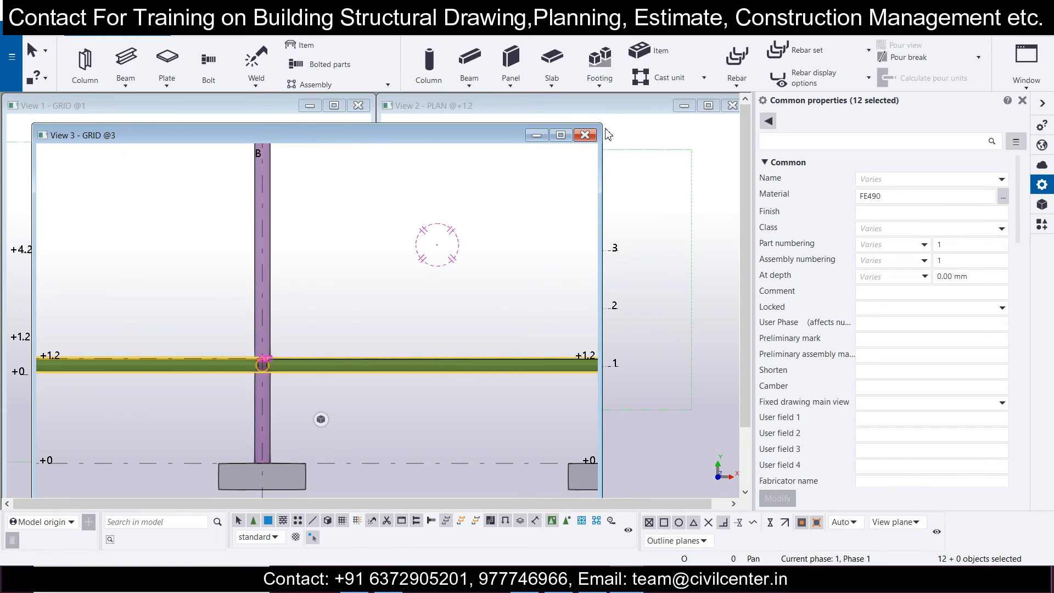
{"action": "left_click", "coordinate": [586, 135]}
- Copy the selected beams and plates 3000 mm up from level +1.2 to level +4.2 at grid line C, and clear the selection
{"action": "scroll", "coordinate": [550, 266], "scroll_direction": "up", "scroll_amount": 4}
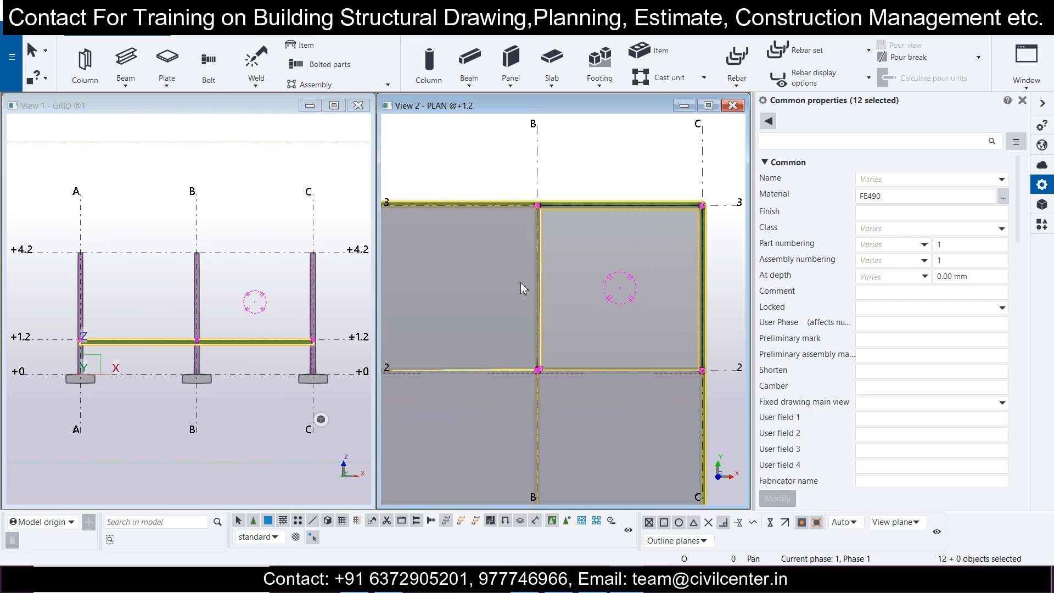
{"action": "scroll", "coordinate": [523, 289], "scroll_direction": "down", "scroll_amount": 5}
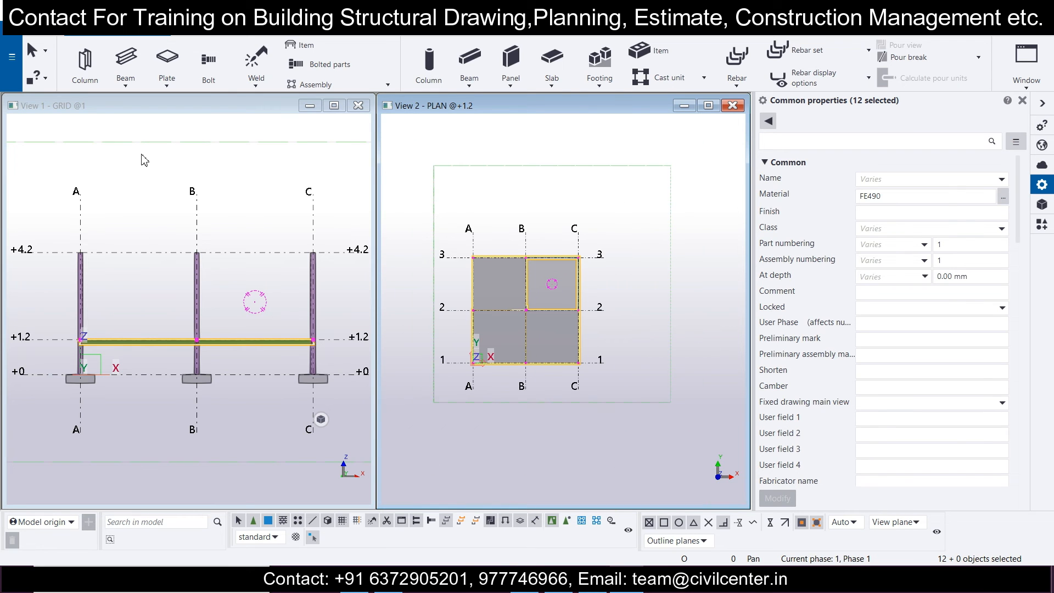
{"action": "left_click", "coordinate": [205, 34]}
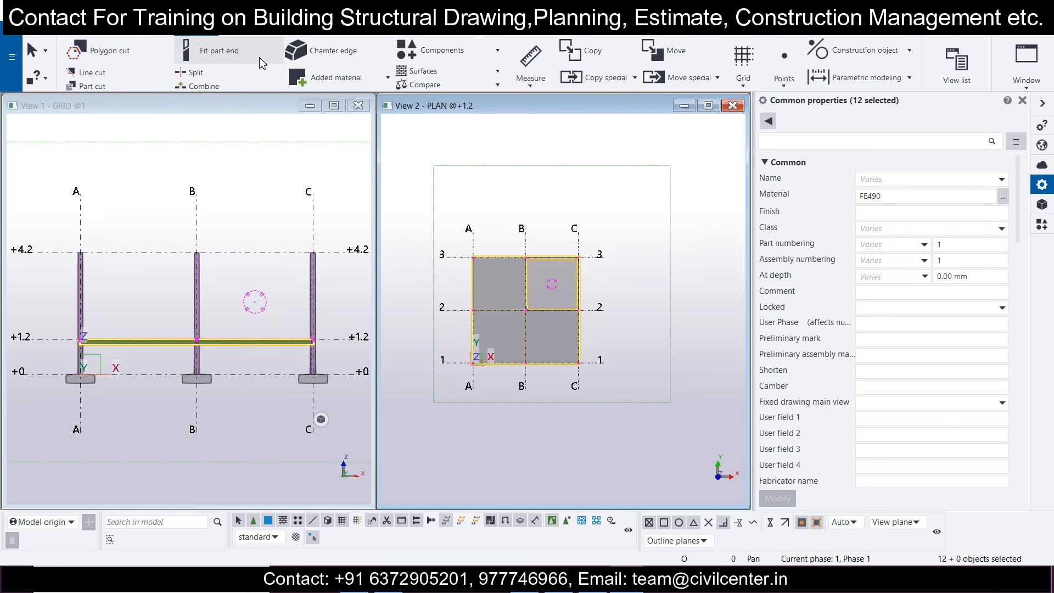
{"action": "left_click", "coordinate": [609, 64]}
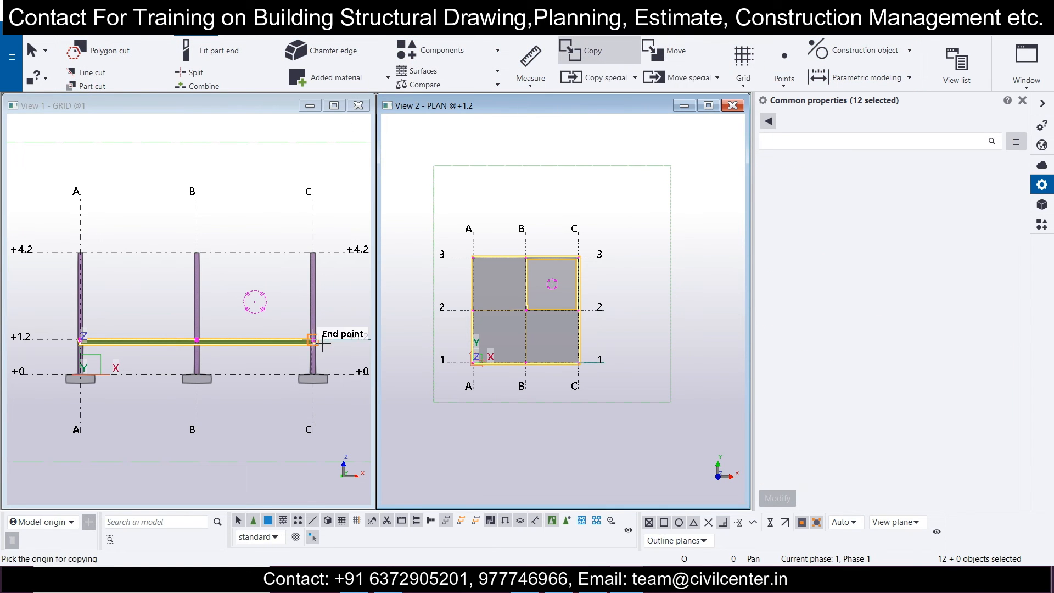
{"action": "scroll", "coordinate": [323, 343], "scroll_direction": "up", "scroll_amount": 2}
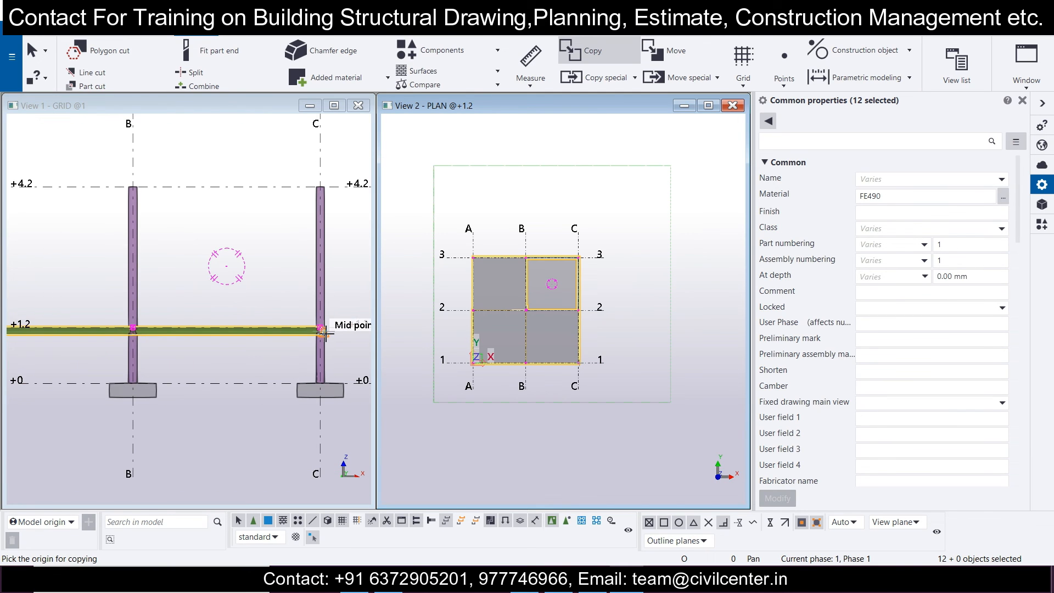
{"action": "left_click", "coordinate": [321, 330]}
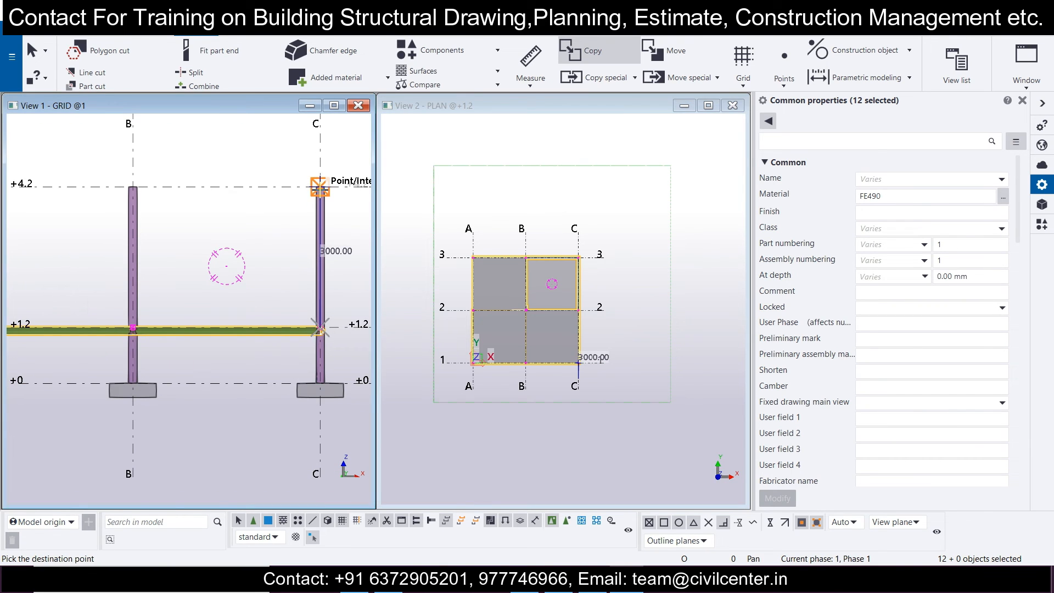
{"action": "left_click", "coordinate": [320, 186]}
{"action": "scroll", "coordinate": [275, 254], "scroll_direction": "down", "scroll_amount": 2}
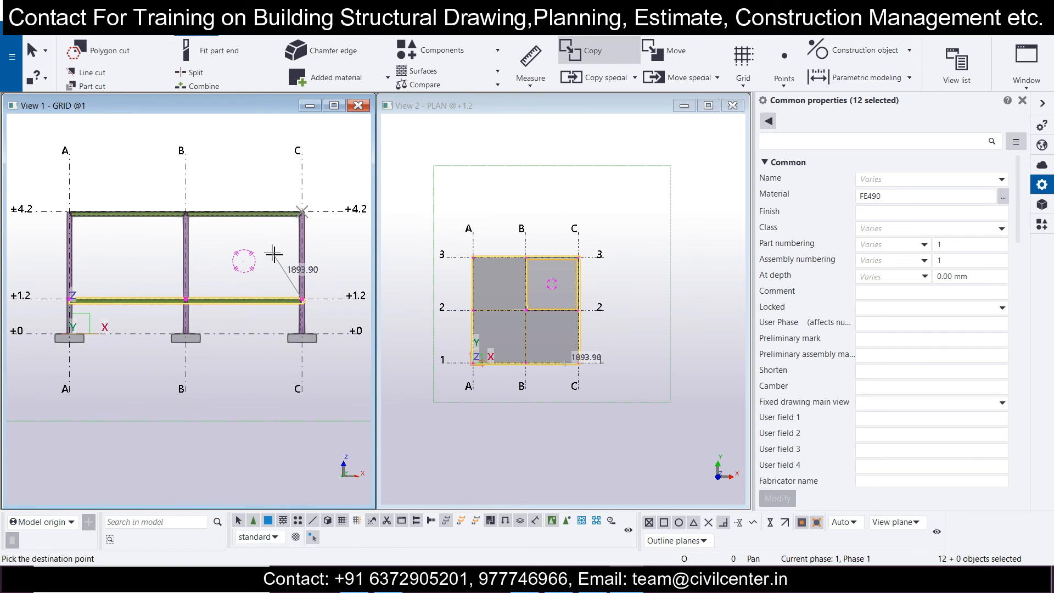
{"action": "key", "text": "Escape"}
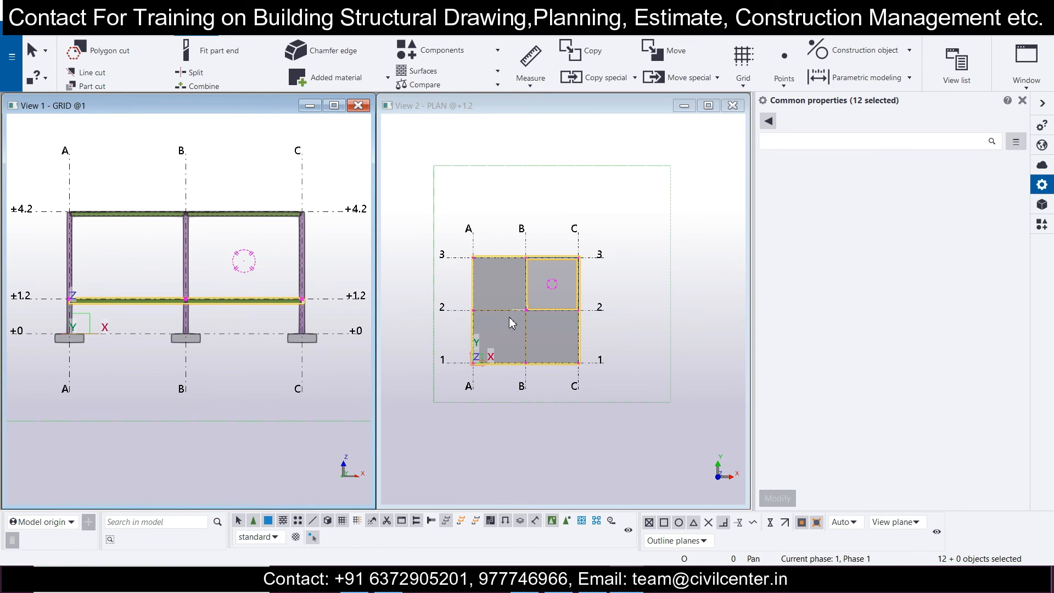
{"action": "left_click", "coordinate": [650, 315]}
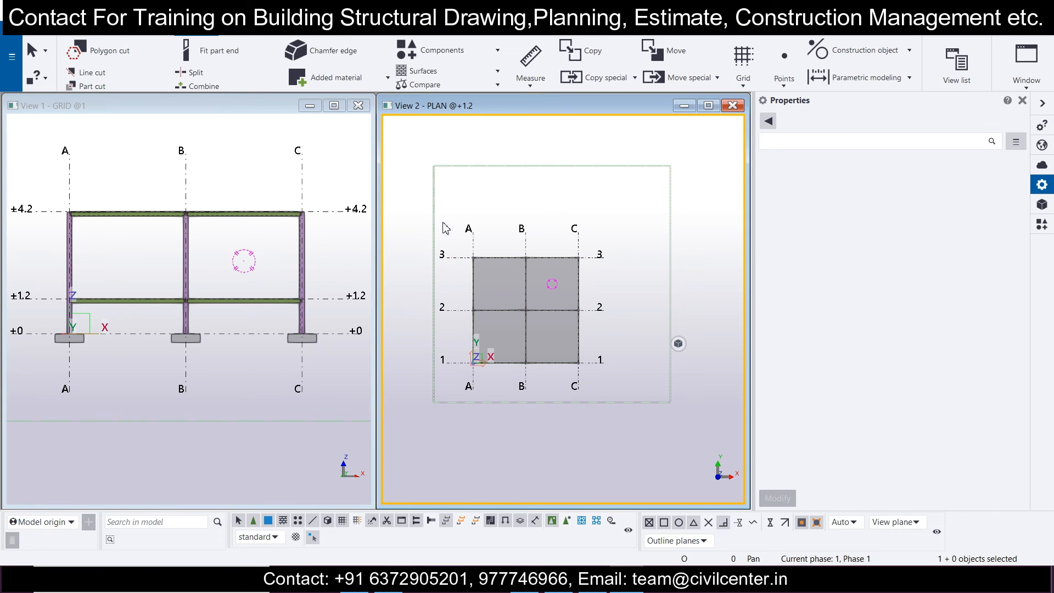
- Replace the open GRID @1 view with the 3d view
{"action": "left_click", "coordinate": [358, 105]}
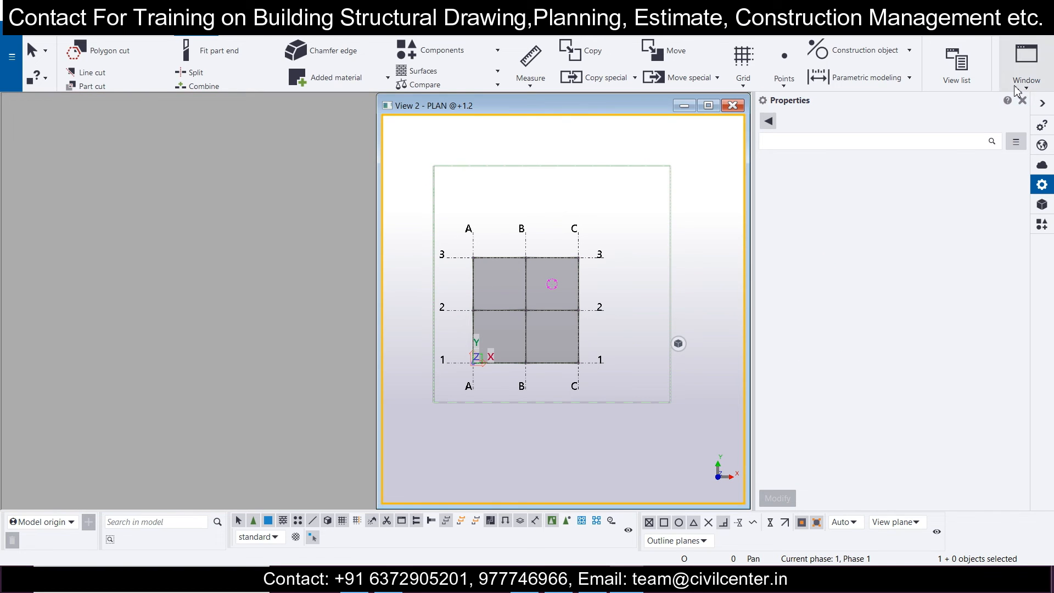
{"action": "left_click", "coordinate": [1024, 72]}
{"action": "left_click", "coordinate": [983, 161]}
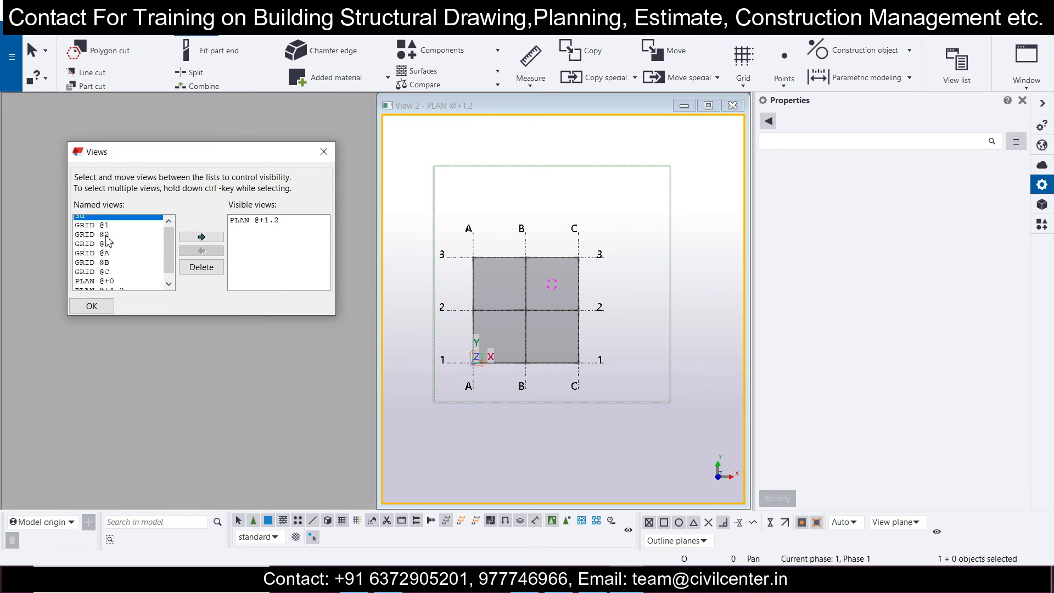
{"action": "left_click", "coordinate": [201, 237]}
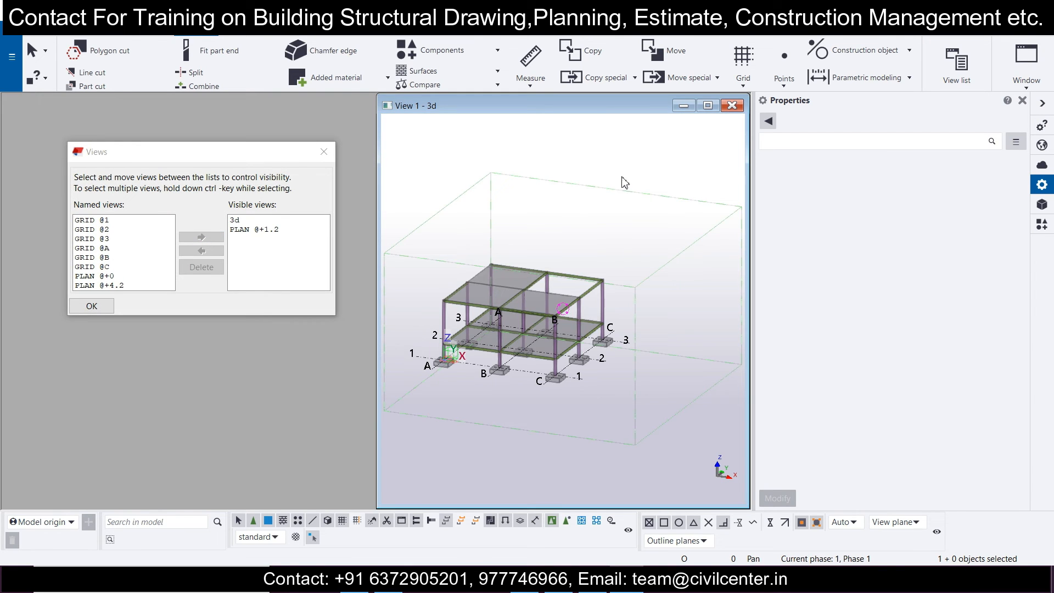
{"action": "left_click", "coordinate": [324, 154]}
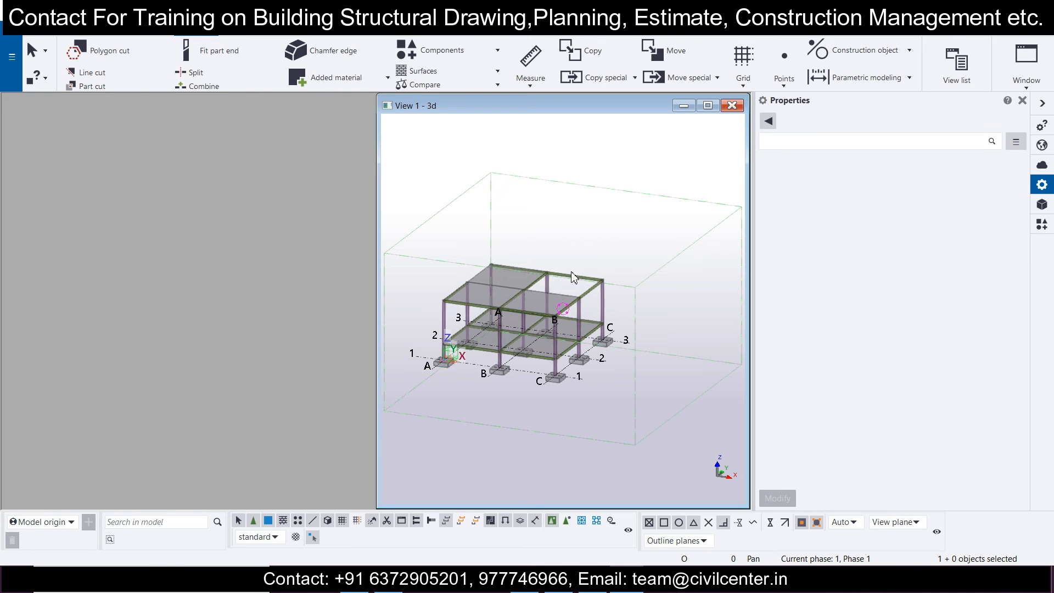
- Copy the level +1.2 plate between grid lines B–C and 2–3 up to level +4.2, using column C-3 as reference
{"action": "scroll", "coordinate": [579, 330], "scroll_direction": "up", "scroll_amount": 2}
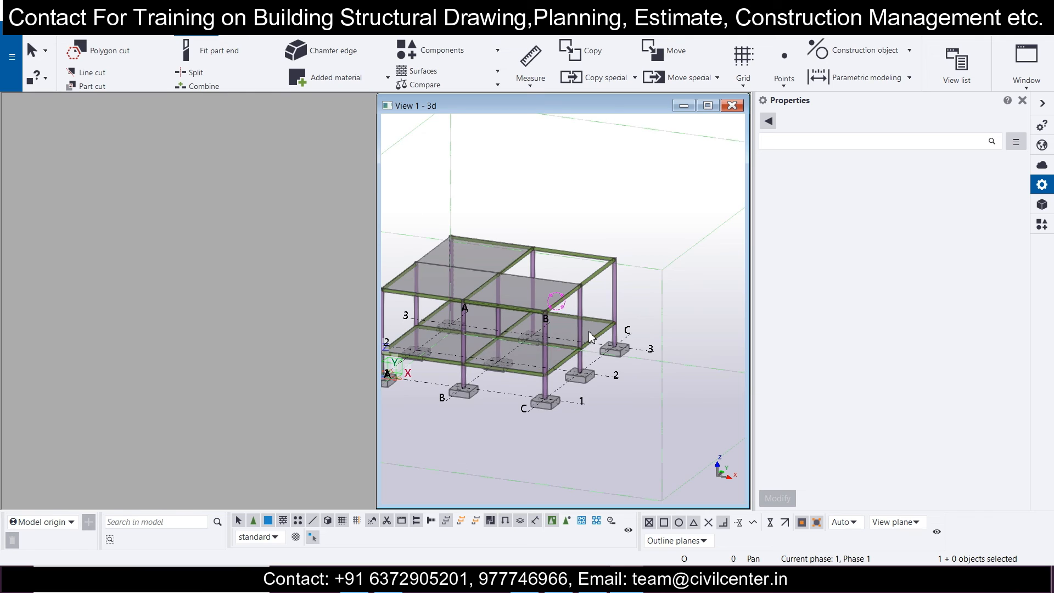
{"action": "scroll", "coordinate": [588, 346], "scroll_direction": "up", "scroll_amount": 2}
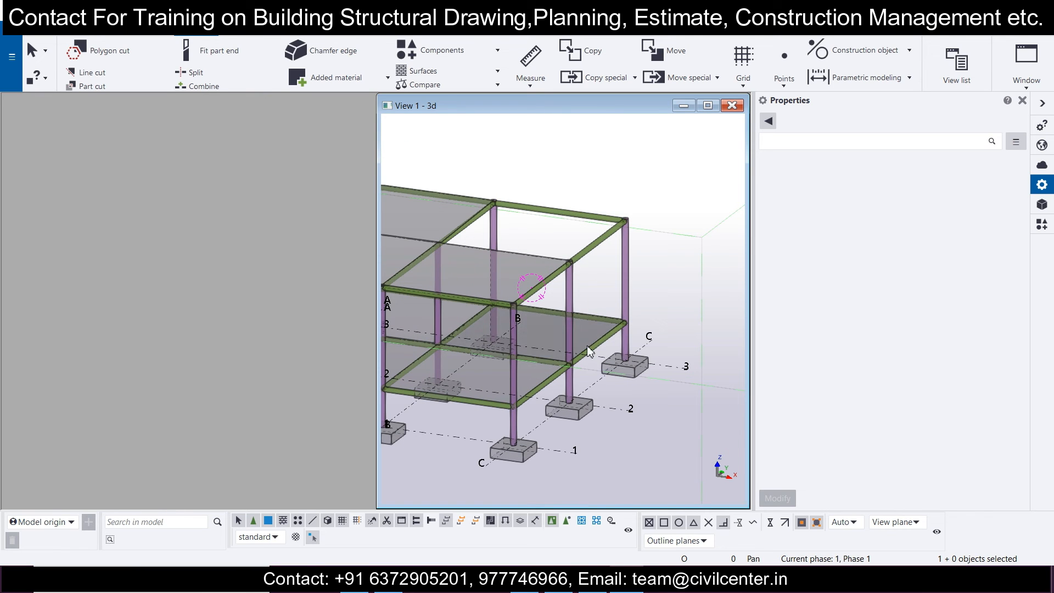
{"action": "left_click", "coordinate": [584, 352]}
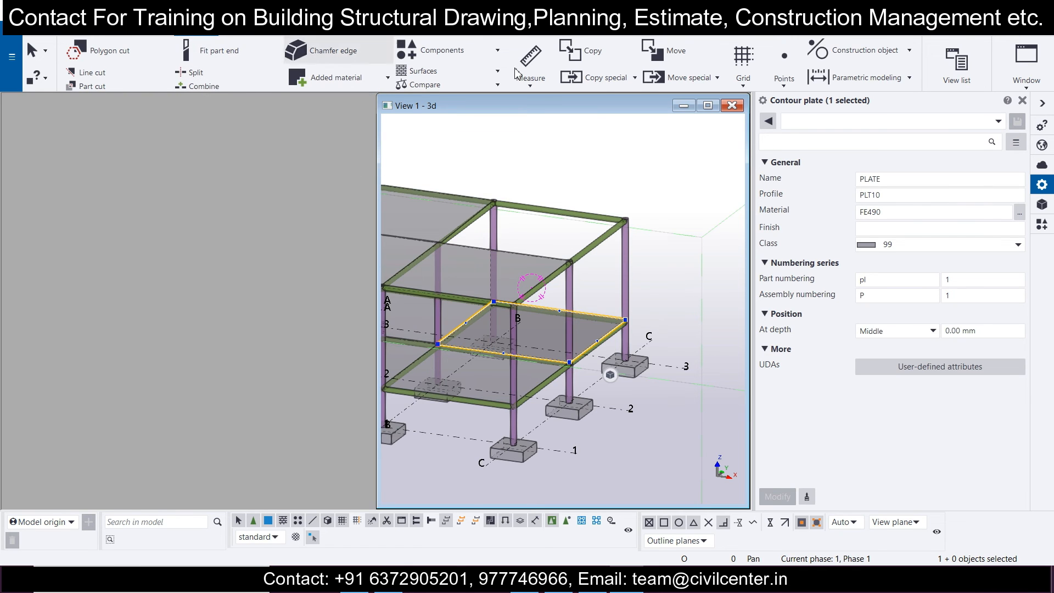
{"action": "left_click", "coordinate": [603, 54]}
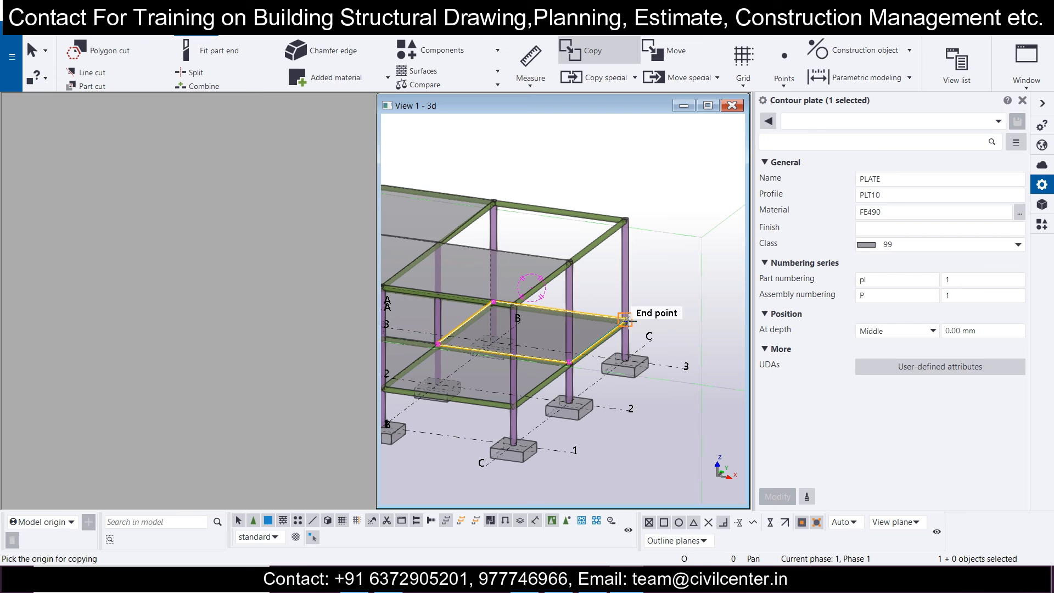
{"action": "left_click", "coordinate": [640, 231]}
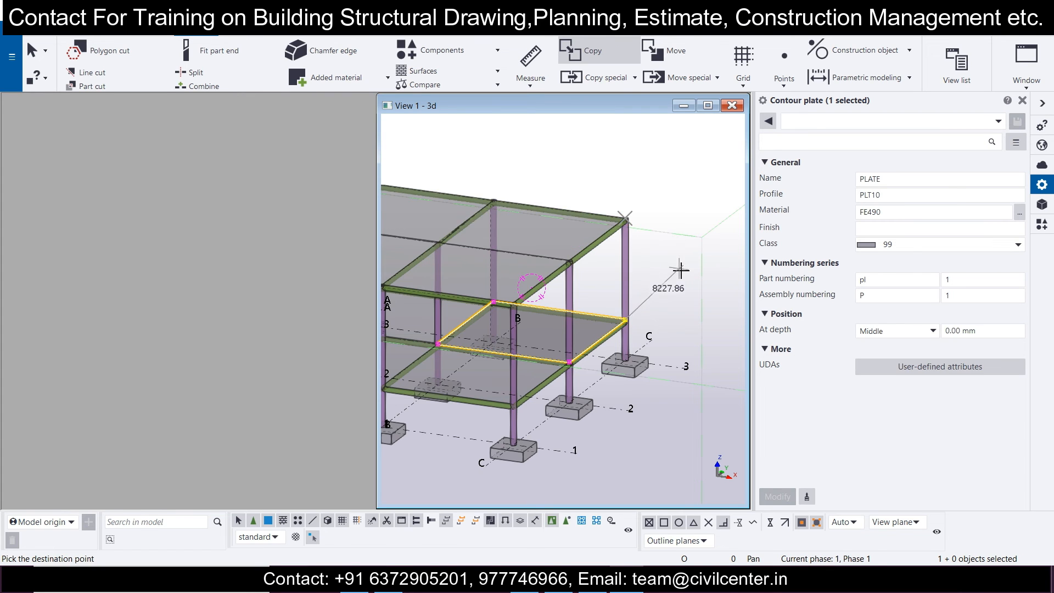
{"action": "scroll", "coordinate": [681, 269], "scroll_direction": "down", "scroll_amount": 3}
{"action": "left_click", "coordinate": [681, 270]}
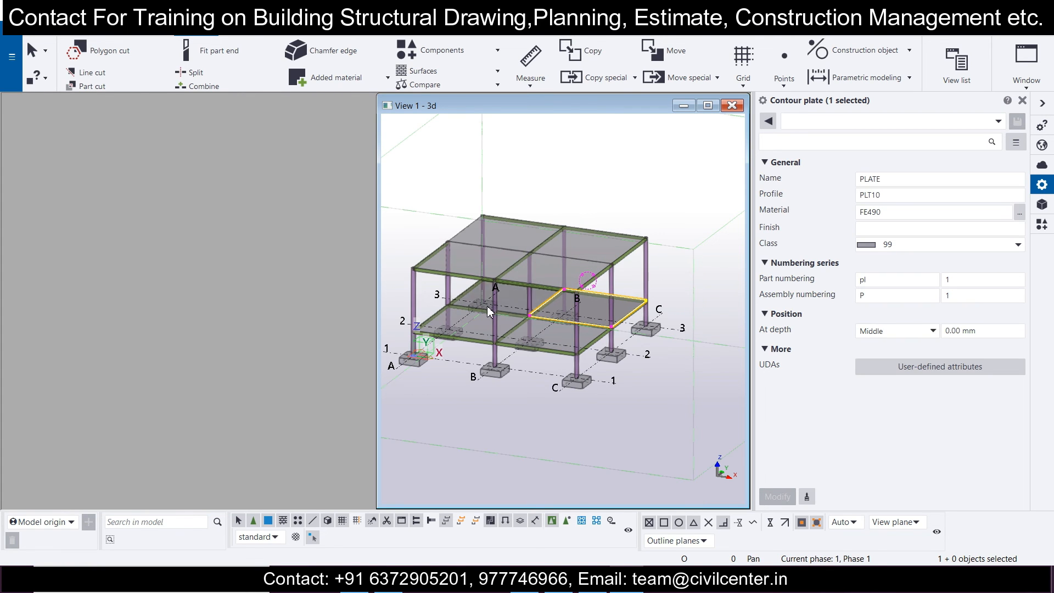
{"action": "left_click", "coordinate": [475, 333]}
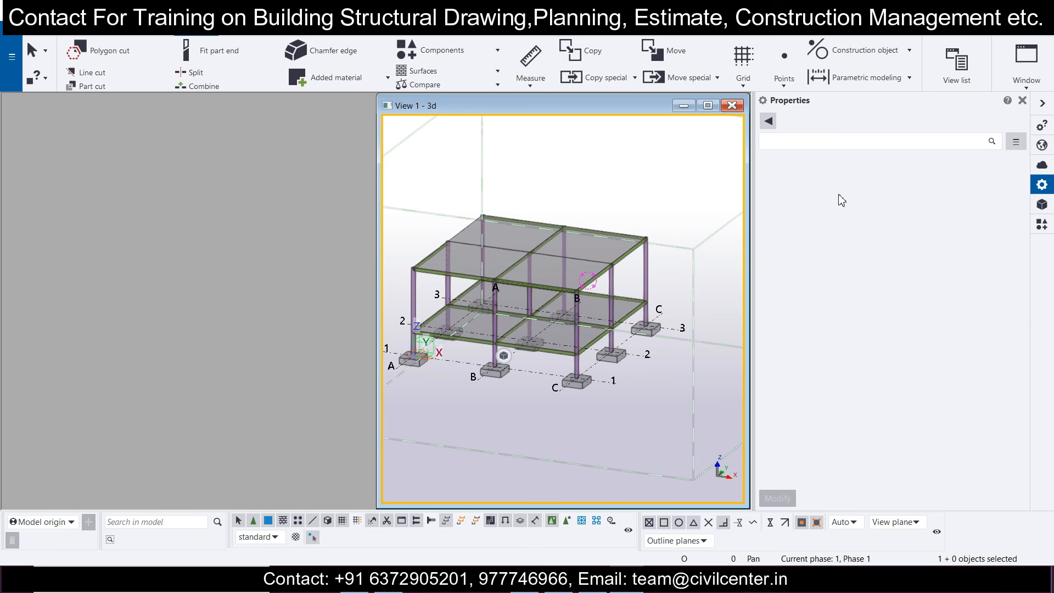
- Maximize the 3D view and delete both level +1.2 plates between grid lines 2 and 3
{"action": "left_click", "coordinate": [708, 106]}
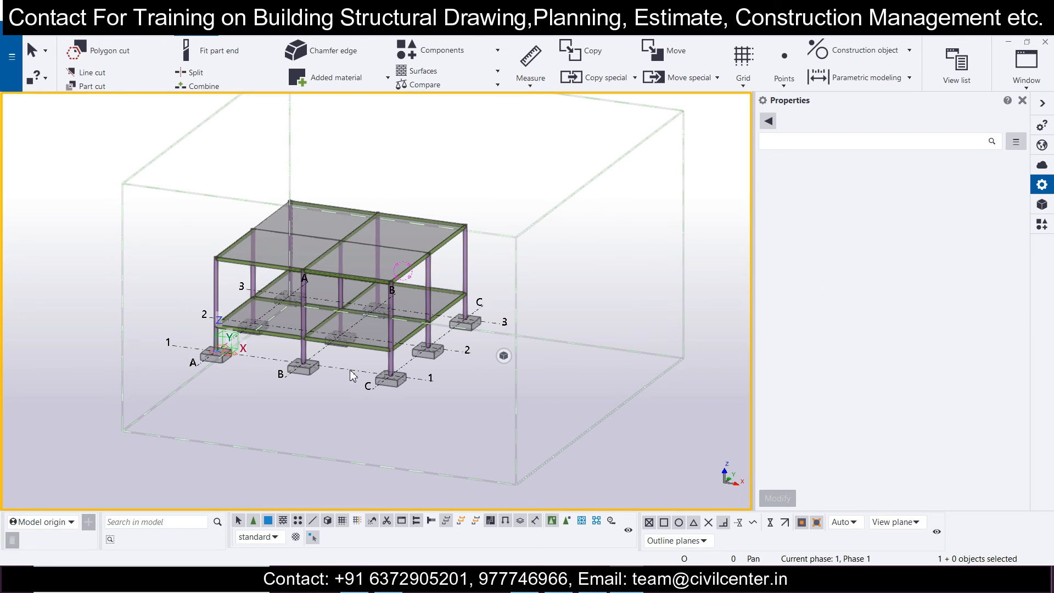
{"action": "left_click", "coordinate": [367, 348]}
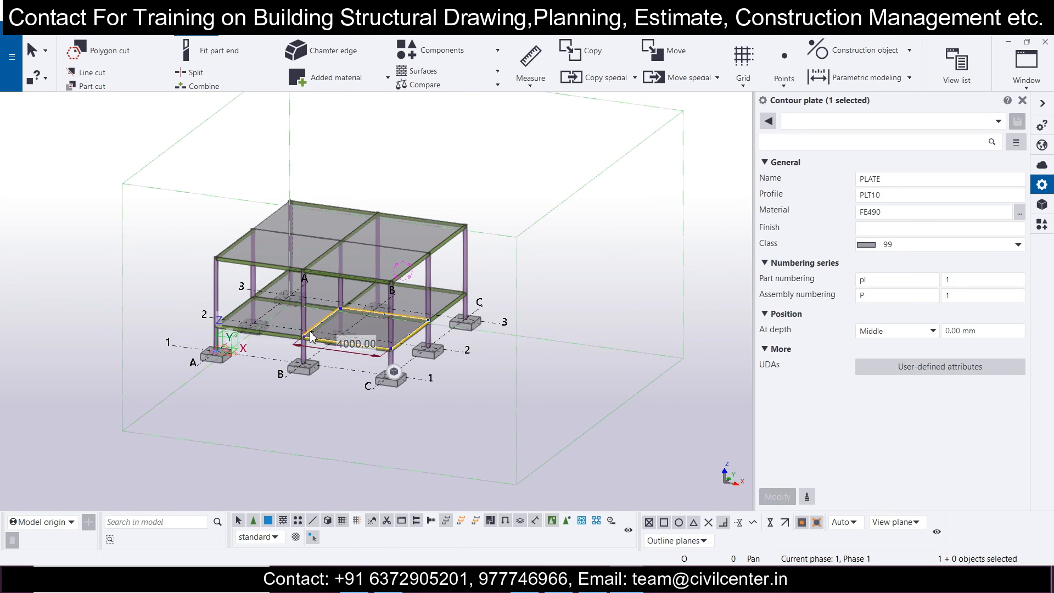
{"action": "left_click", "coordinate": [281, 335], "text": "ctrl"}
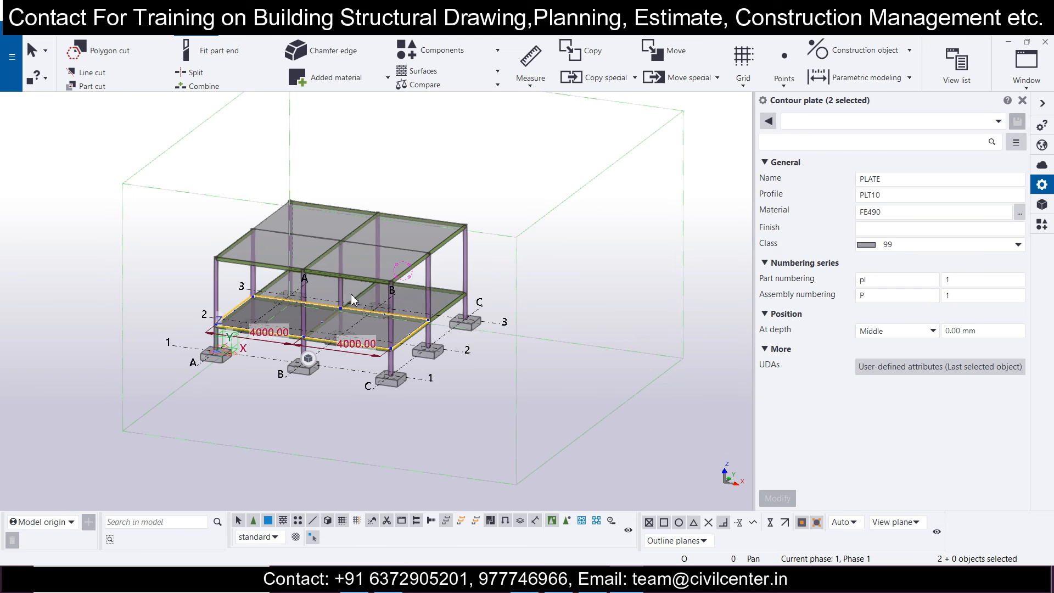
{"action": "left_click", "coordinate": [442, 306], "text": "ctrl"}
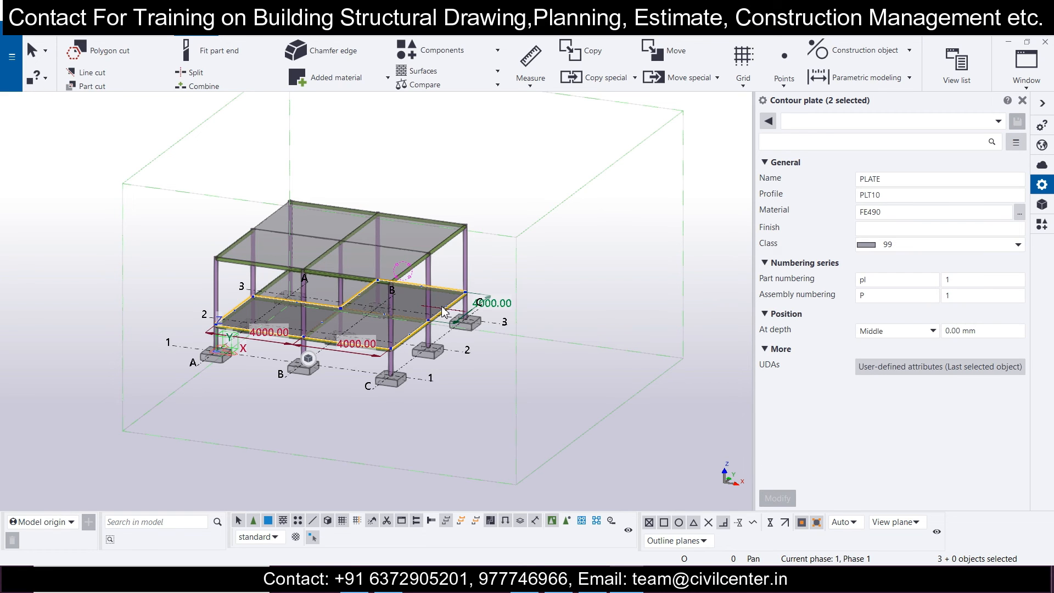
{"action": "left_click", "coordinate": [349, 301]}
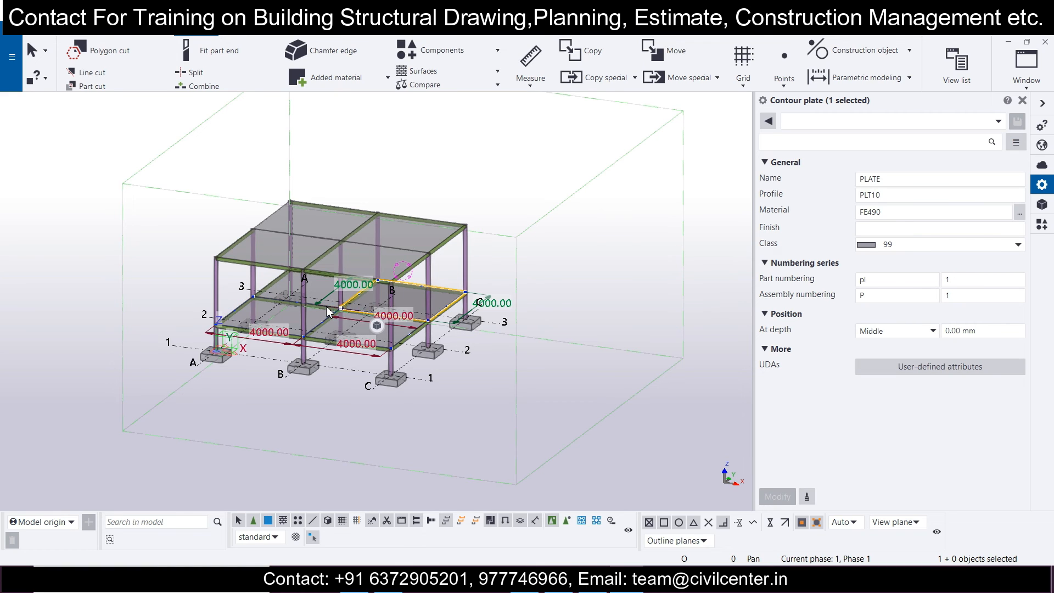
{"action": "left_click", "coordinate": [476, 315]}
{"action": "left_click", "coordinate": [349, 301]}
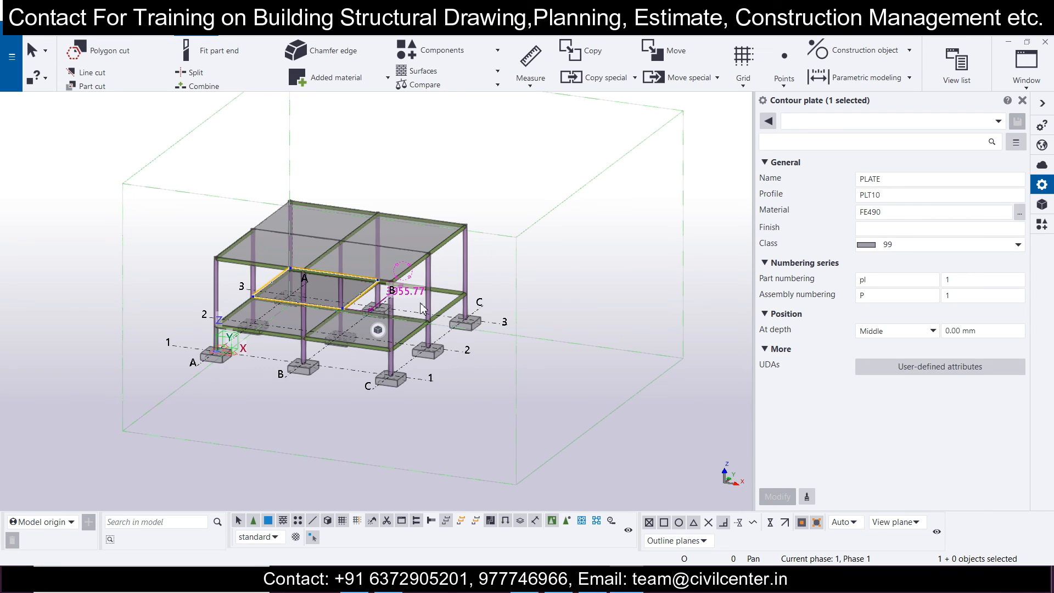
{"action": "key", "text": "Delete"}
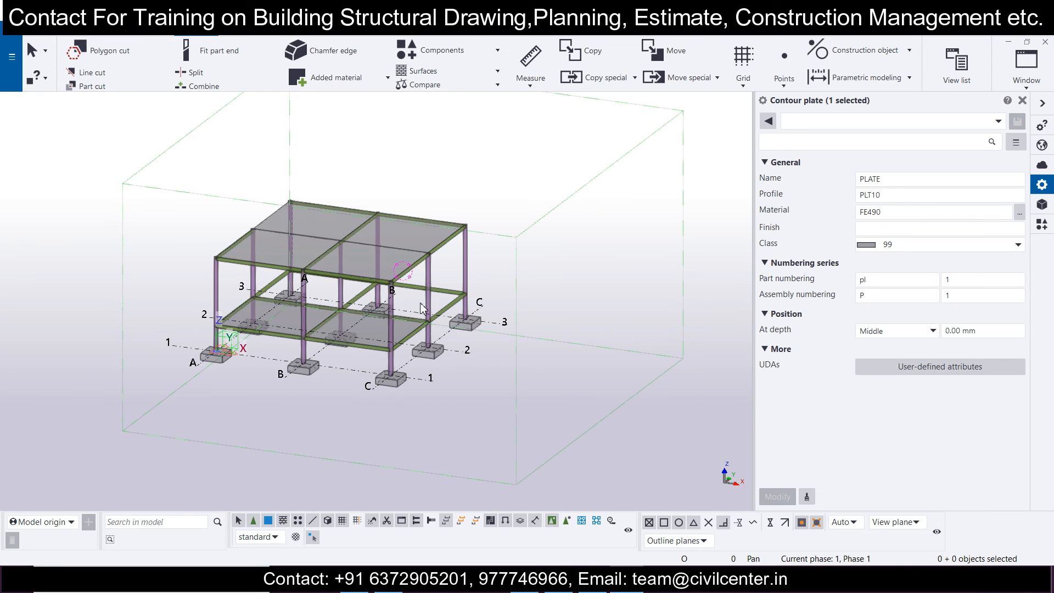
- Delete both level +1.2 plates between grid lines 1 and 2
{"action": "left_click", "coordinate": [321, 330]}
{"action": "key", "text": "Delete"}
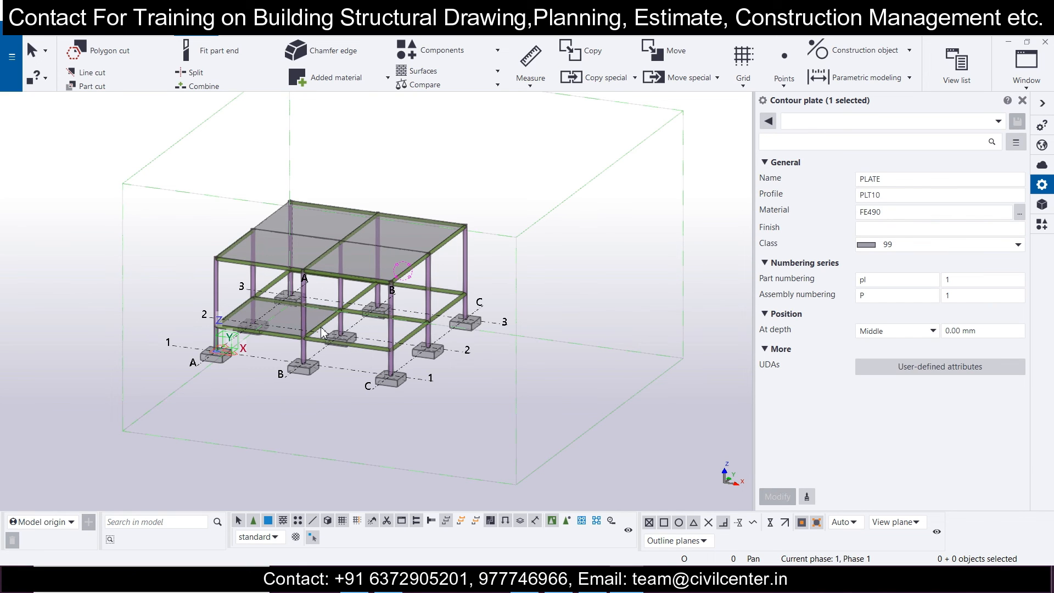
{"action": "left_click", "coordinate": [323, 322]}
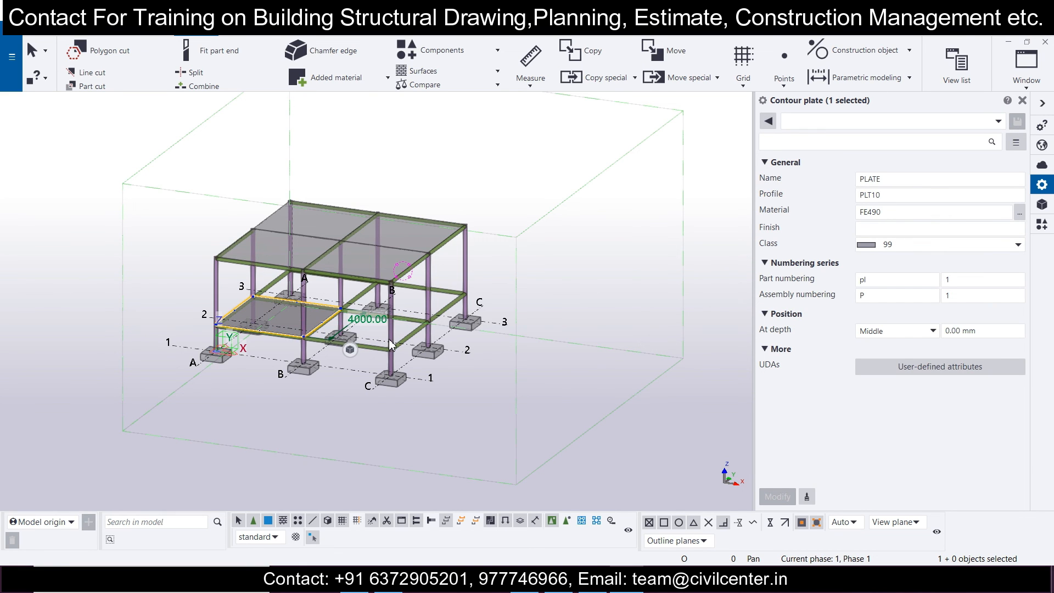
{"action": "key", "text": "Delete"}
{"action": "middle_click_drag", "start_coordinate": [501, 419], "coordinate": [251, 447], "text": "ctrl"}
{"action": "scroll", "coordinate": [250, 449], "scroll_direction": "up", "scroll_amount": 1}
{"action": "middle_click_drag", "start_coordinate": [211, 413], "coordinate": [425, 440]}
{"action": "scroll", "coordinate": [240, 445], "scroll_direction": "up", "scroll_amount": 2}
{"action": "scroll", "coordinate": [415, 418], "scroll_direction": "up", "scroll_amount": 1}
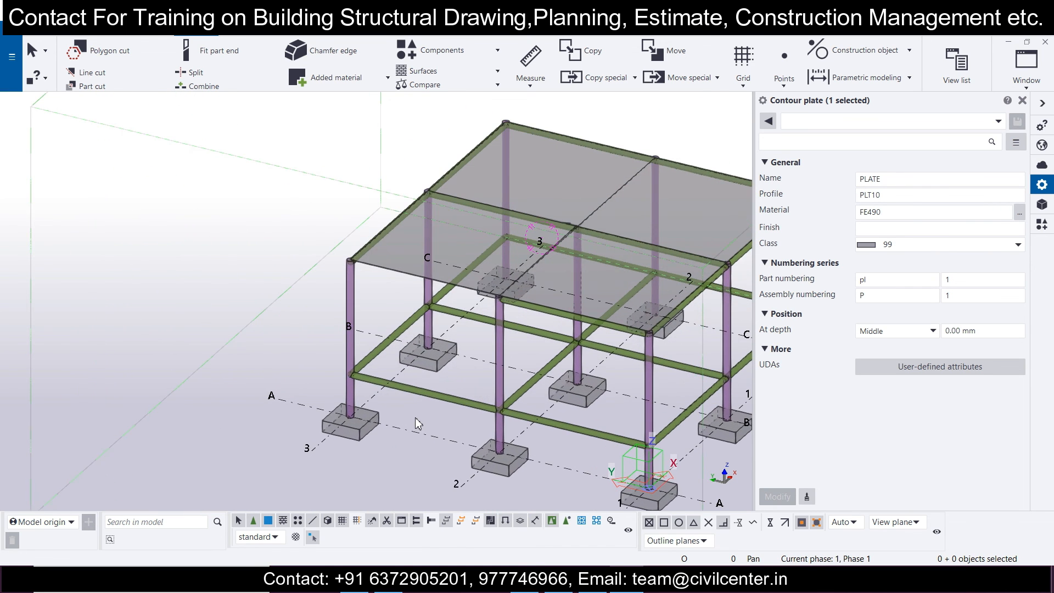
- Copy the level +1.2 beam on grid line A between grids 2 and 3 up to level +4.2, using column A-3 as reference
{"action": "left_click", "coordinate": [427, 400]}
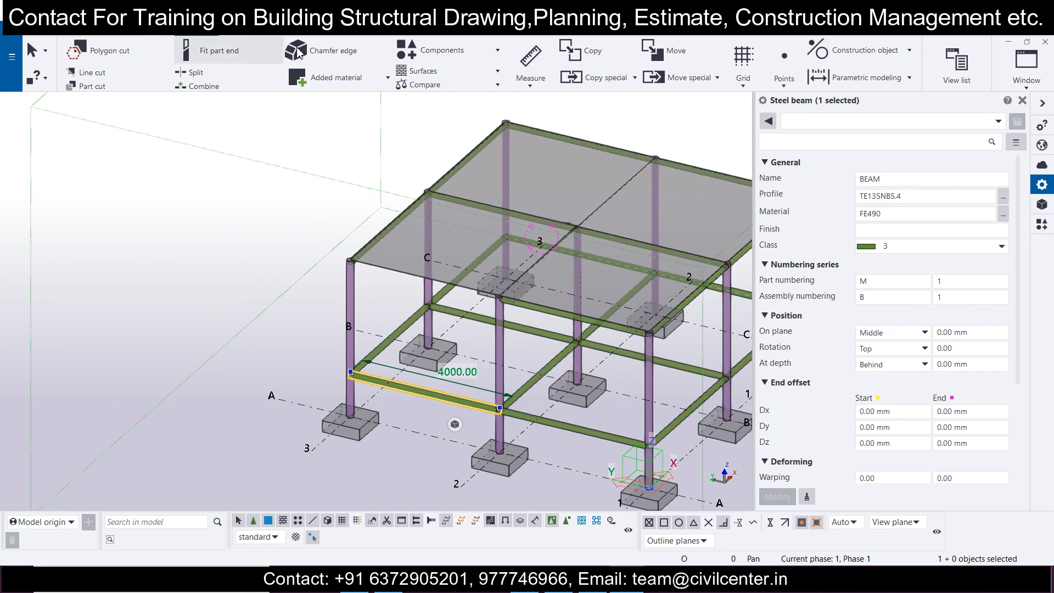
{"action": "left_click", "coordinate": [578, 55]}
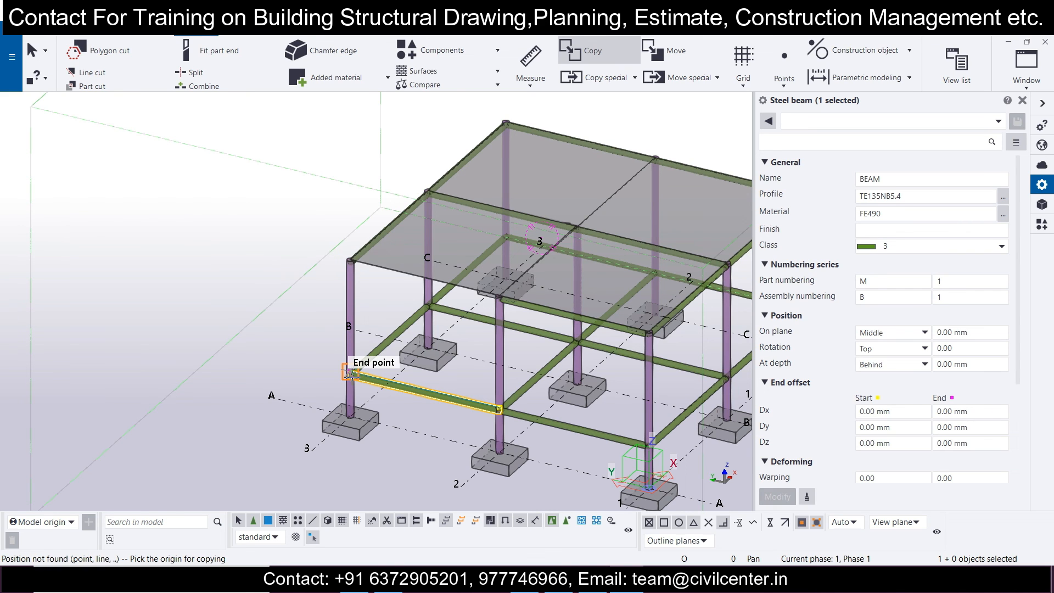
{"action": "left_click", "coordinate": [350, 373]}
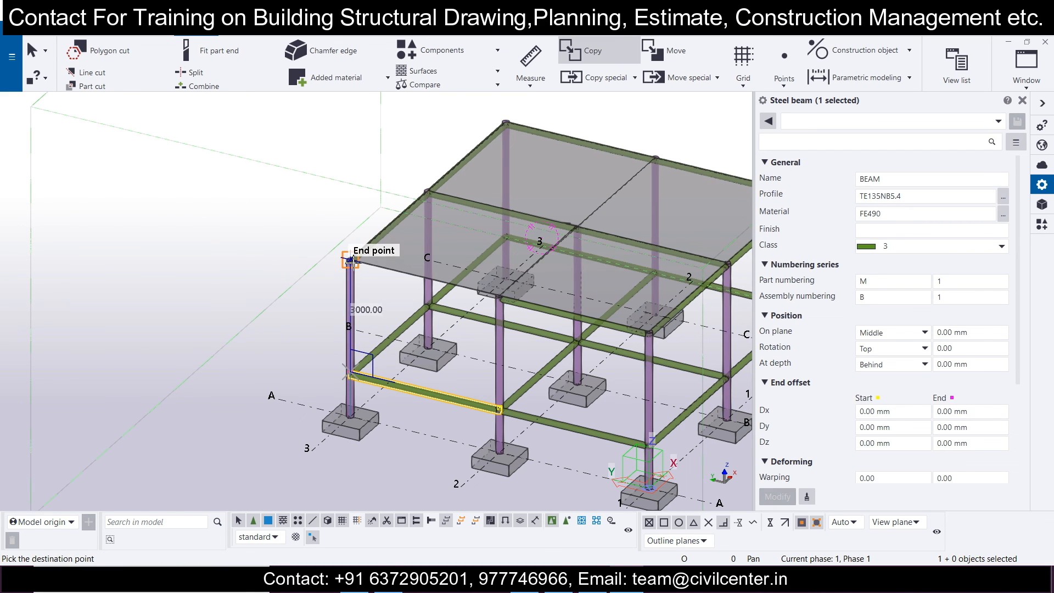
{"action": "key", "text": "Escape"}
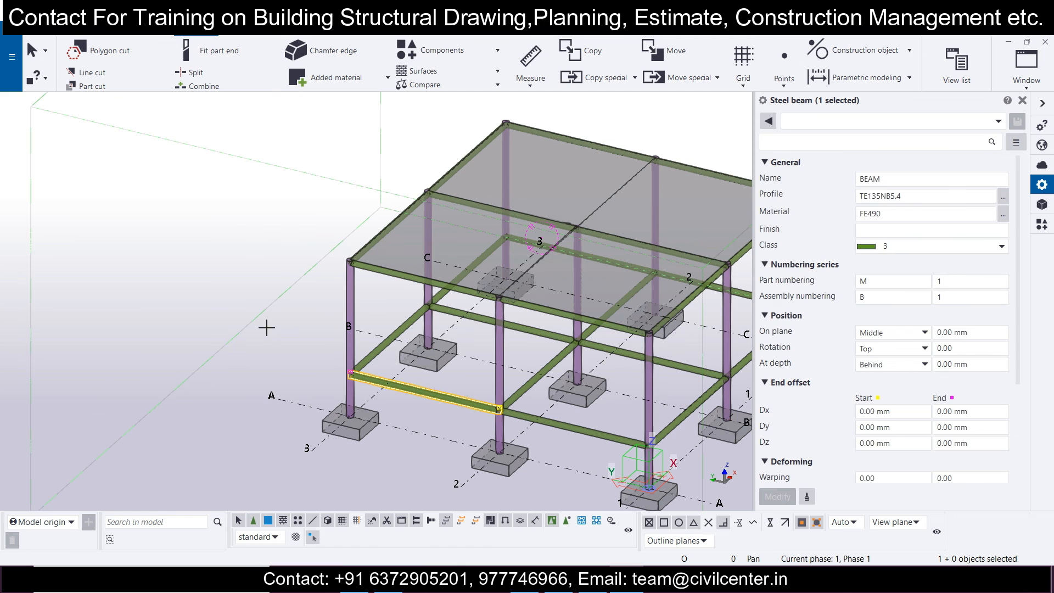
{"action": "left_click", "coordinate": [252, 333]}
- Copy both level +1.2 beams on grid line 2, from A to C, up to level +4.2, using column A-2 as reference
{"action": "scroll", "coordinate": [164, 316], "scroll_direction": "down", "scroll_amount": 2}
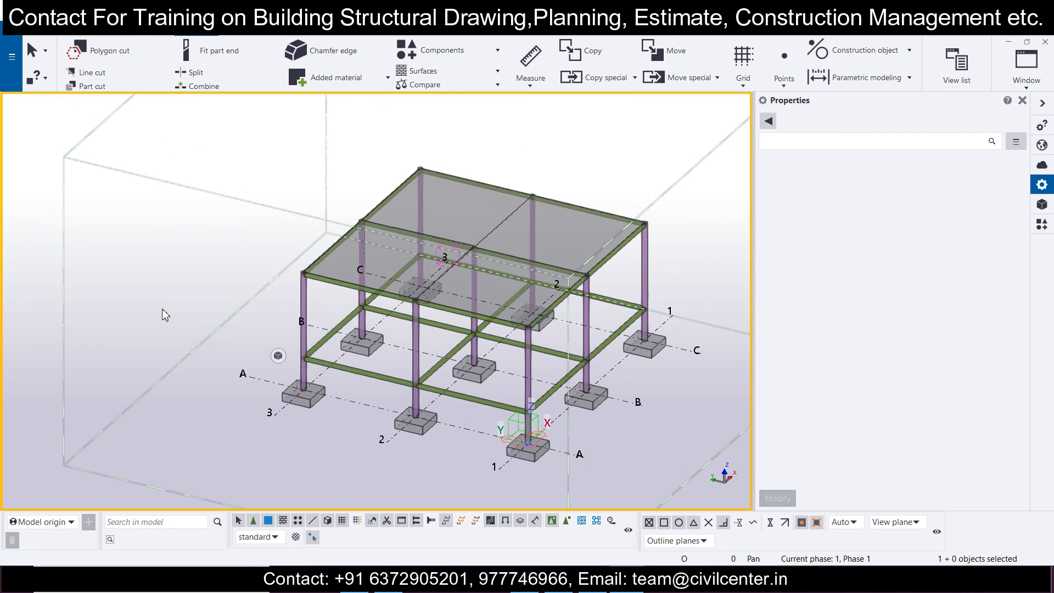
{"action": "middle_click_drag", "start_coordinate": [499, 388], "coordinate": [545, 396], "text": "ctrl"}
{"action": "scroll", "coordinate": [423, 381], "scroll_direction": "up", "scroll_amount": 3}
{"action": "scroll", "coordinate": [389, 348], "scroll_direction": "up", "scroll_amount": 3}
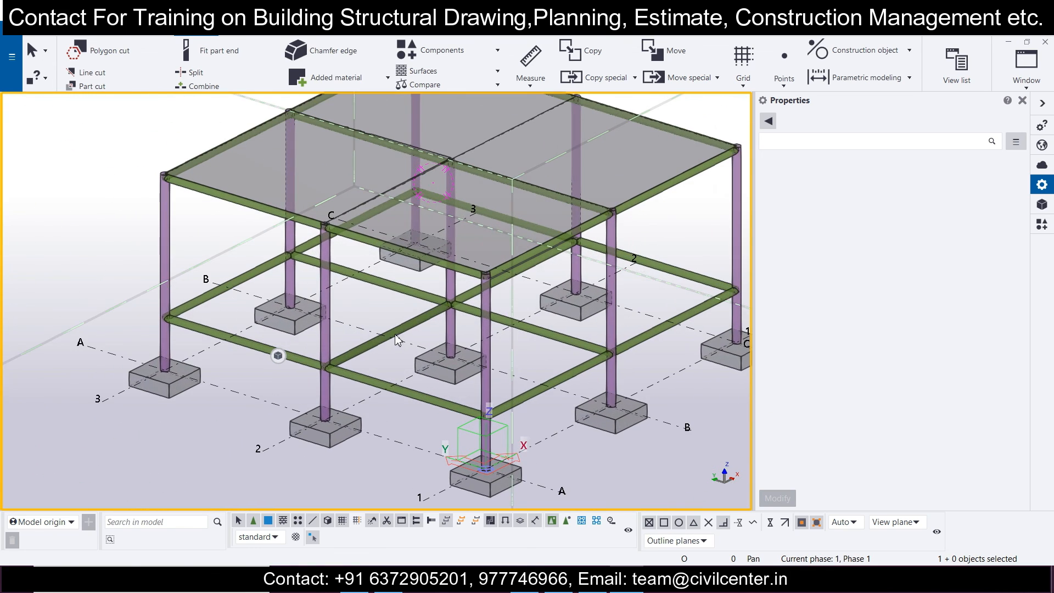
{"action": "left_click", "coordinate": [398, 328]}
{"action": "left_click", "coordinate": [472, 297], "text": "ctrl"}
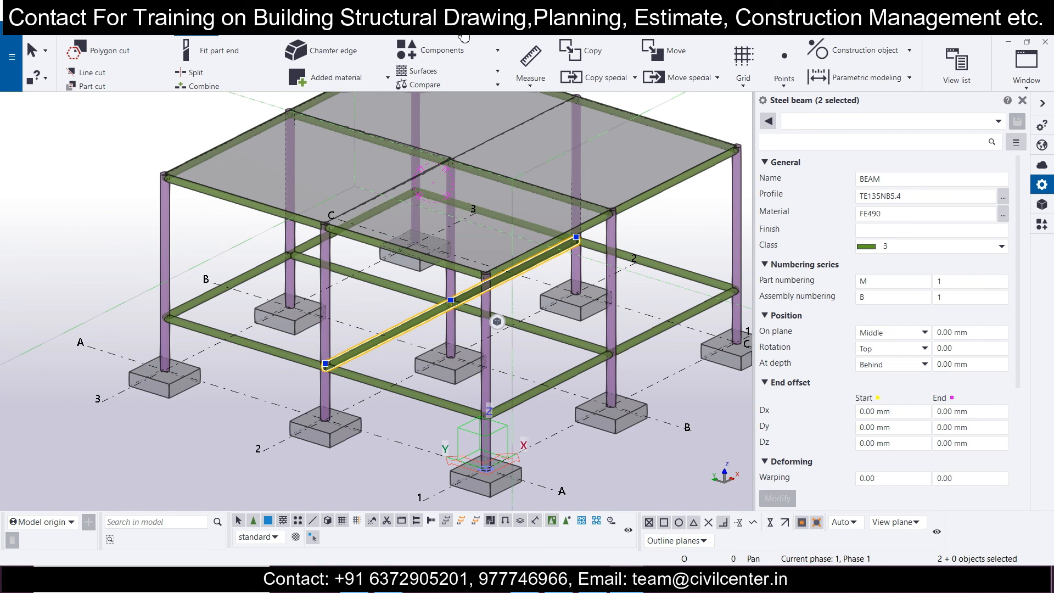
{"action": "left_click", "coordinate": [577, 50]}
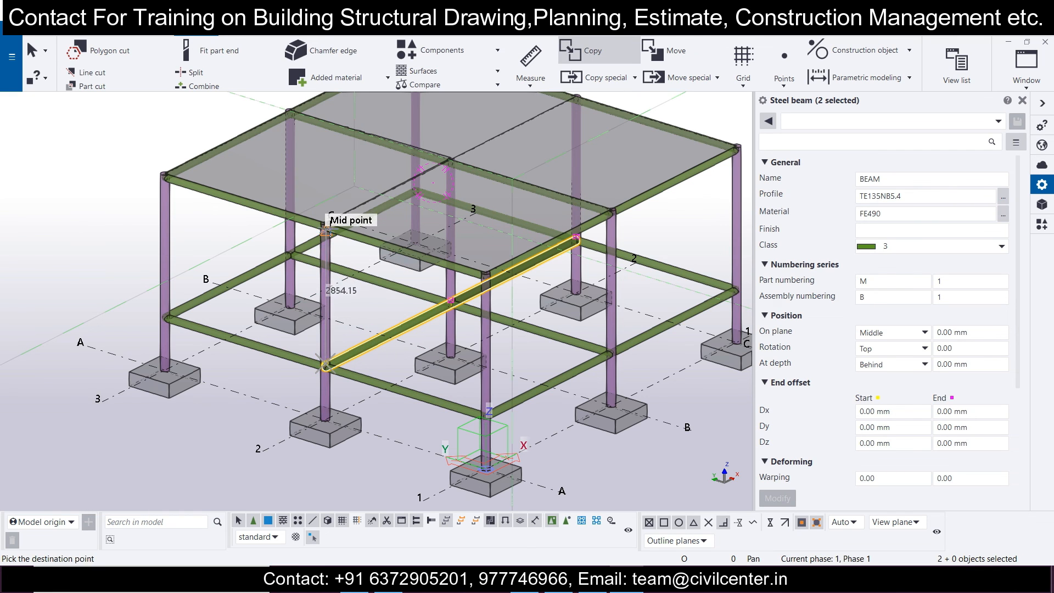
{"action": "left_click", "coordinate": [326, 225]}
{"action": "key", "text": "Escape"}
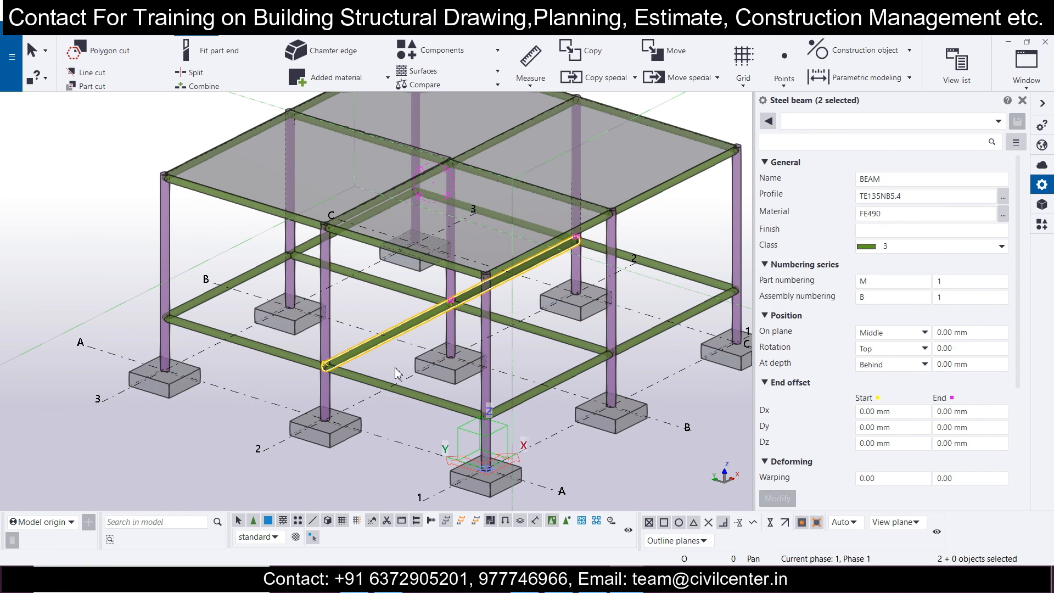
{"action": "left_click", "coordinate": [431, 346]}
- Examine the whole structure in 3D, checking the beams at both levels and the roof plates
{"action": "scroll", "coordinate": [415, 350], "scroll_direction": "down", "scroll_amount": 2}
{"action": "middle_click_drag", "start_coordinate": [416, 356], "coordinate": [372, 385], "text": "ctrl"}
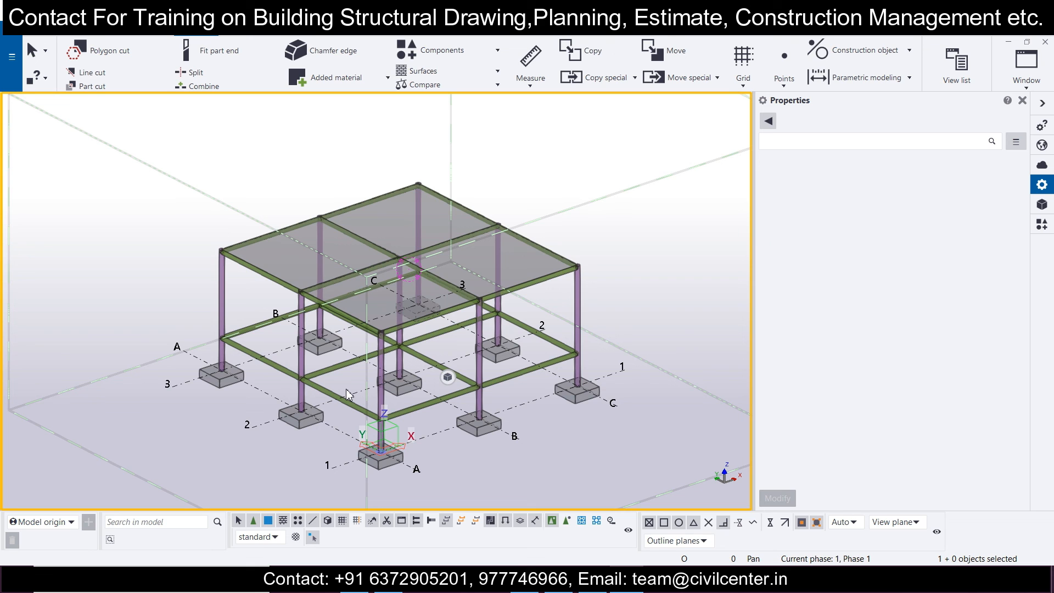
{"action": "scroll", "coordinate": [347, 394], "scroll_direction": "up", "scroll_amount": 2}
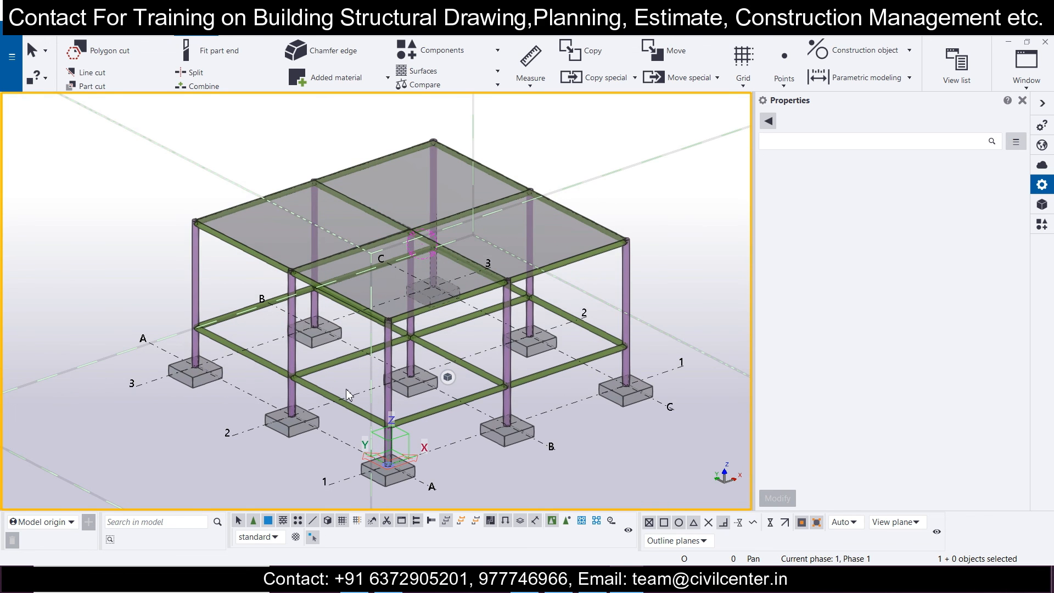
{"action": "scroll", "coordinate": [347, 394], "scroll_direction": "up", "scroll_amount": 2}
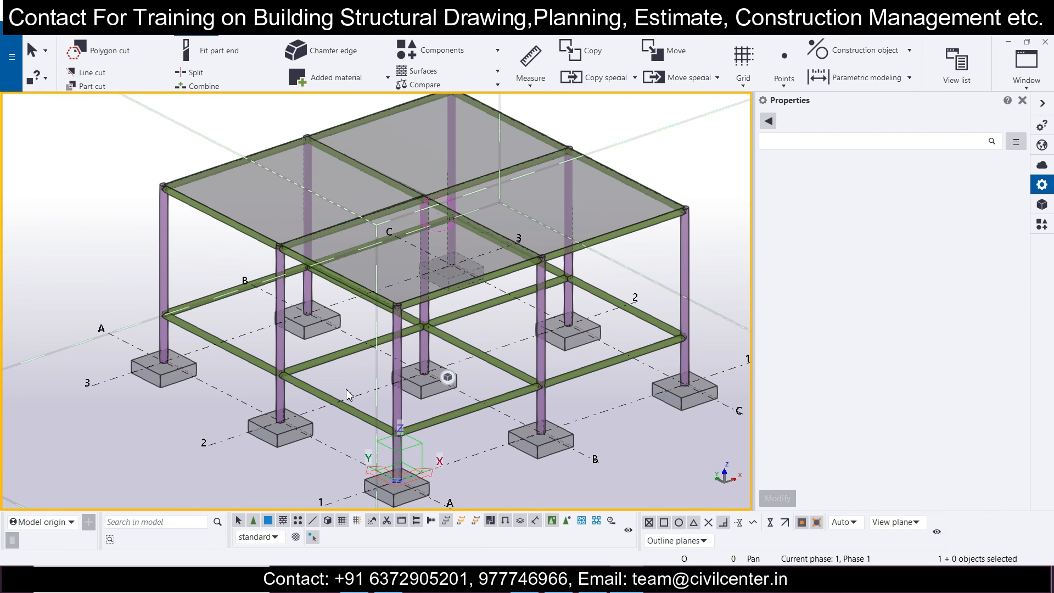
{"action": "scroll", "coordinate": [347, 394], "scroll_direction": "down", "scroll_amount": 2}
{"action": "middle_click_drag", "start_coordinate": [347, 395], "coordinate": [302, 397]}
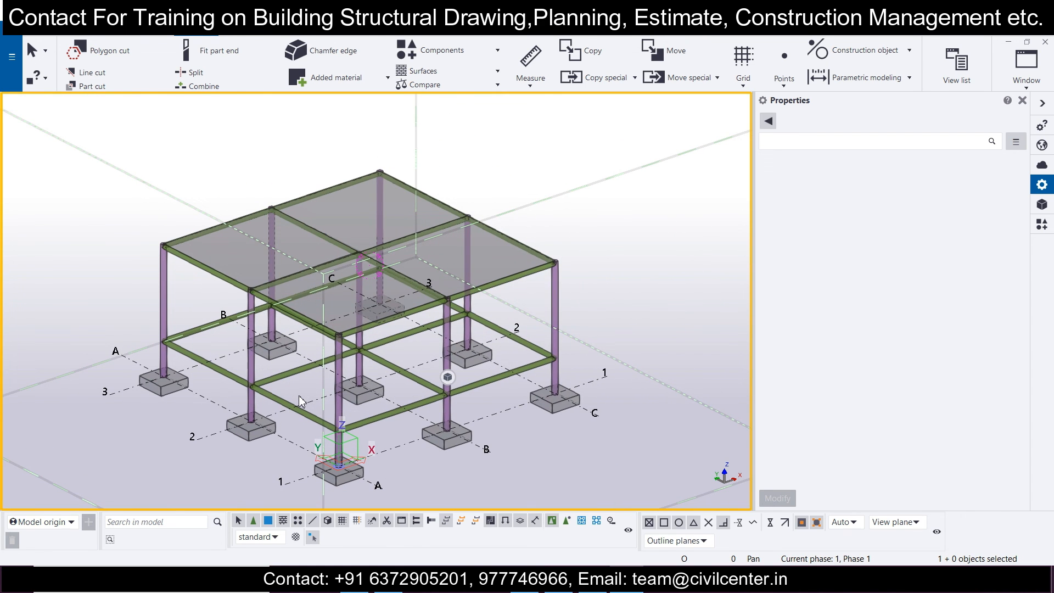
{"action": "scroll", "coordinate": [301, 401], "scroll_direction": "up", "scroll_amount": 2}
{"action": "scroll", "coordinate": [301, 401], "scroll_direction": "down", "scroll_amount": 1}
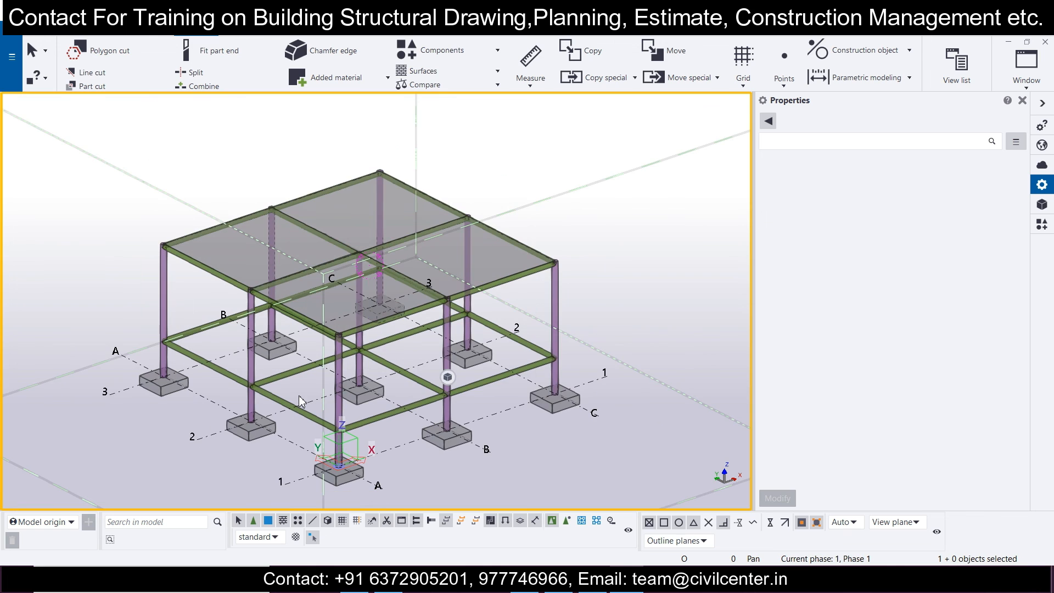